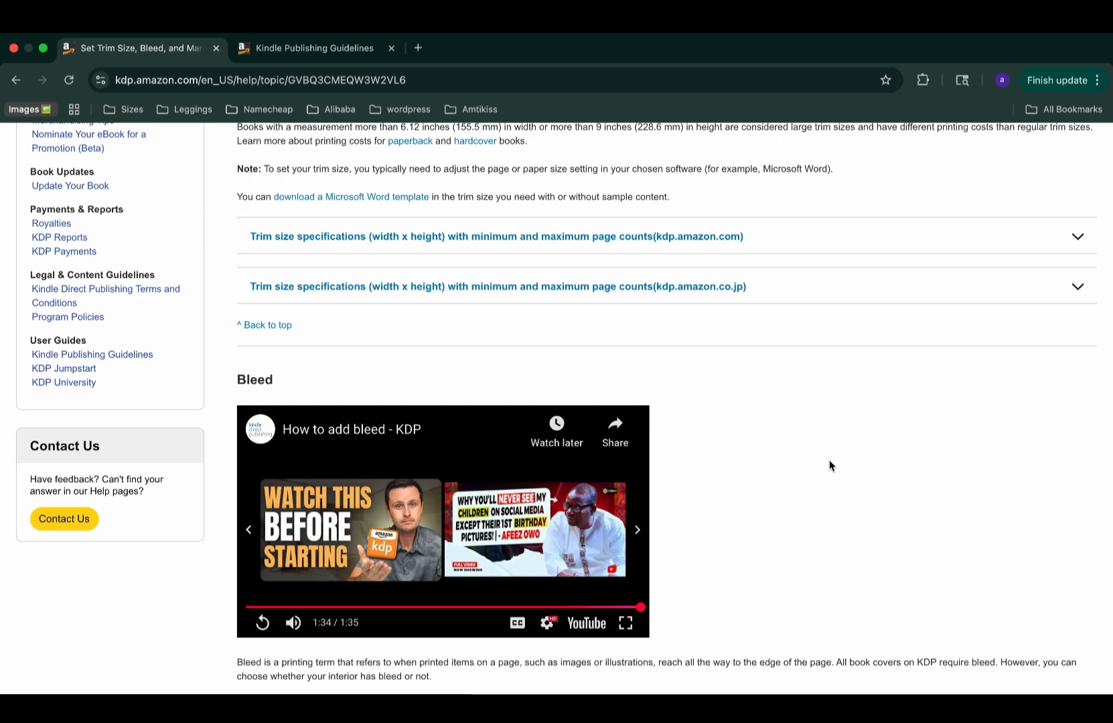
Step: Examine the Bleed section of the KDP help page, including the book interior examples with and without bleed
{"action": "scroll", "coordinate": [829, 465], "scroll_direction": "down", "scroll_amount": 3}
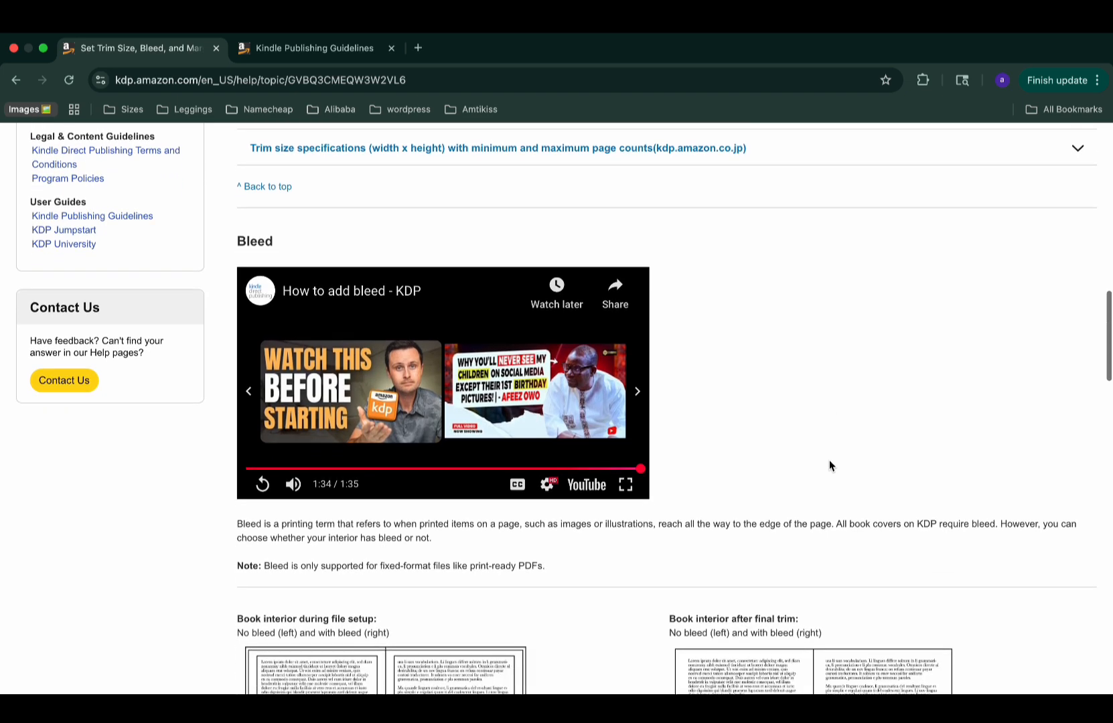
{"action": "scroll", "coordinate": [829, 465], "scroll_direction": "up", "scroll_amount": 5}
{"action": "scroll", "coordinate": [829, 465], "scroll_direction": "down", "scroll_amount": 3}
{"action": "scroll", "coordinate": [829, 465], "scroll_direction": "down", "scroll_amount": 10}
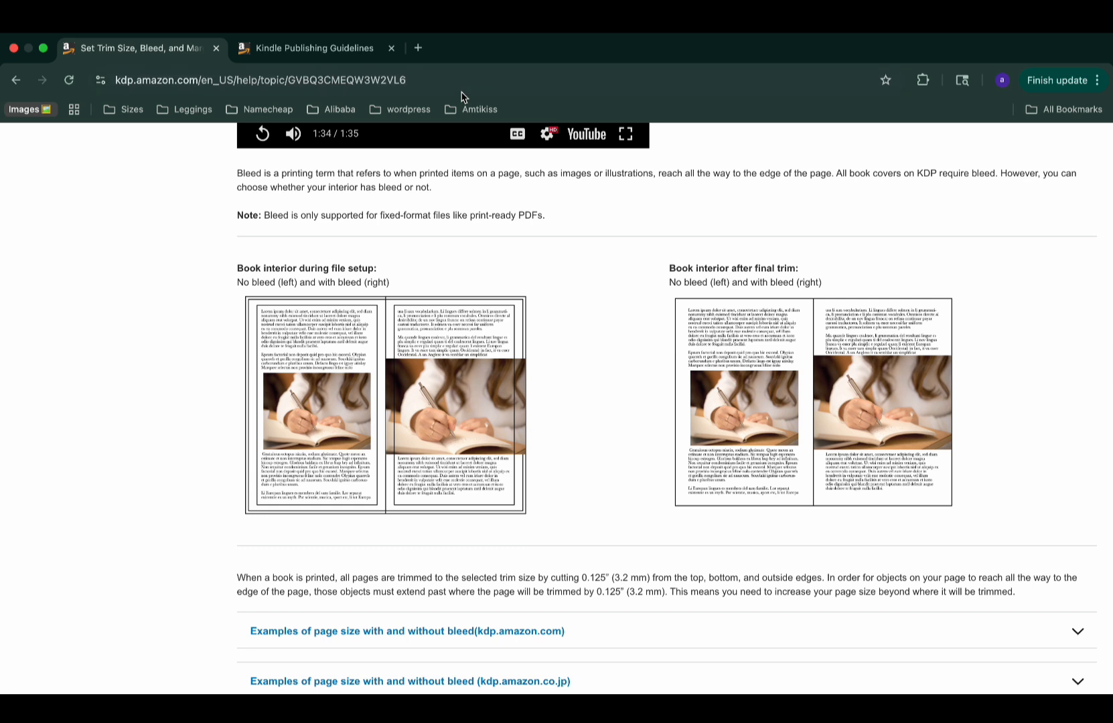
Step: Open canva.com in a new browser tab and start creating a custom-size design
{"action": "left_click", "coordinate": [418, 48]}
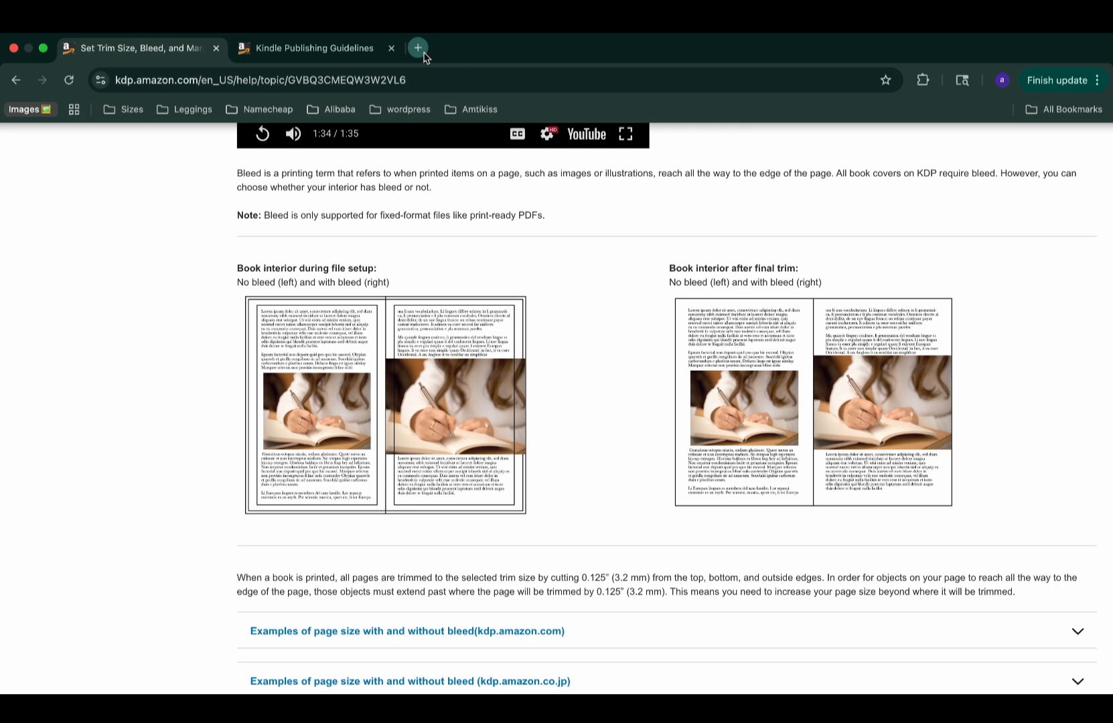
{"action": "type", "text": "canva.com"}
{"action": "key", "text": "Return"}
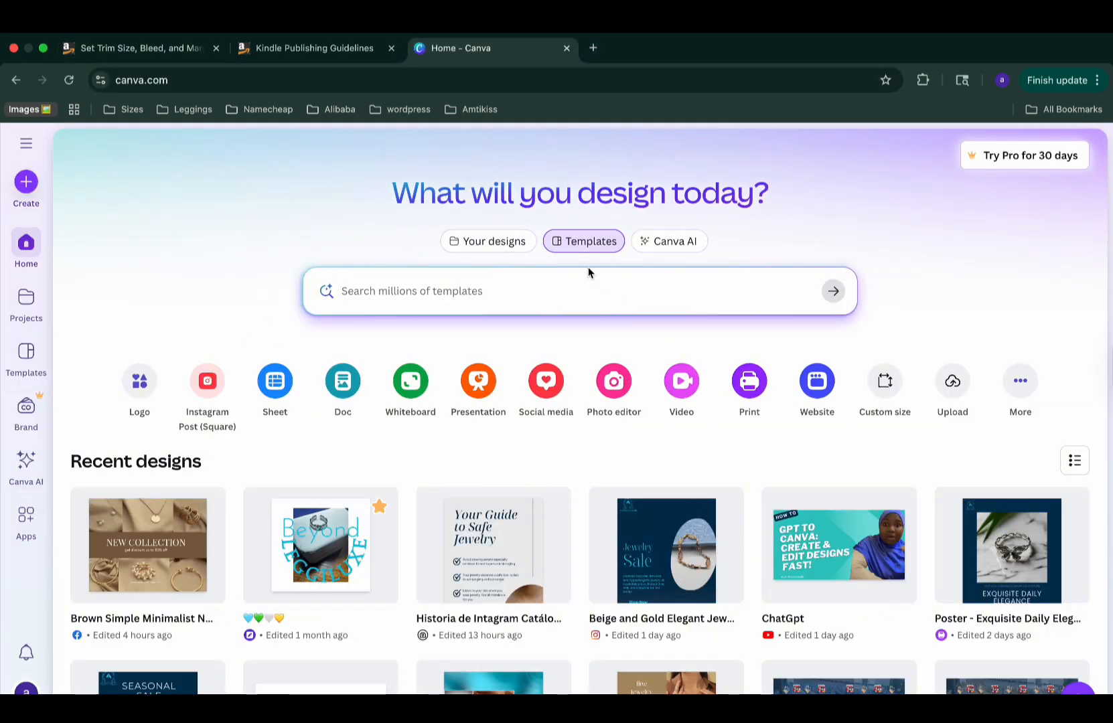
{"action": "left_click", "coordinate": [474, 288]}
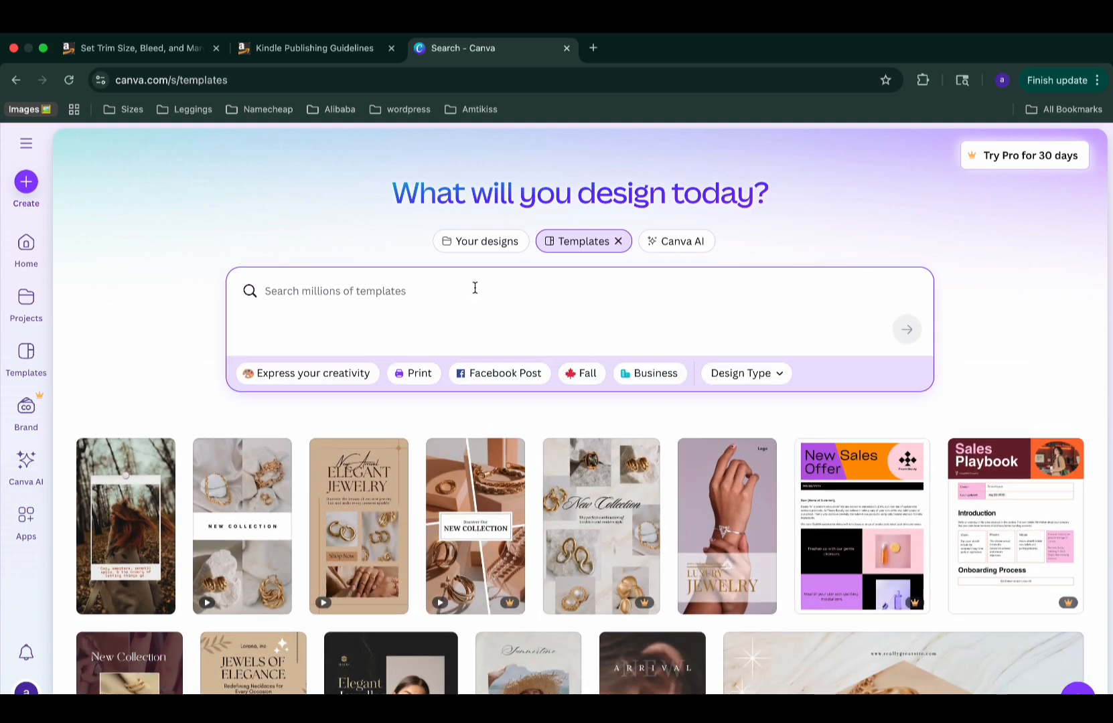
{"action": "left_click", "coordinate": [27, 183]}
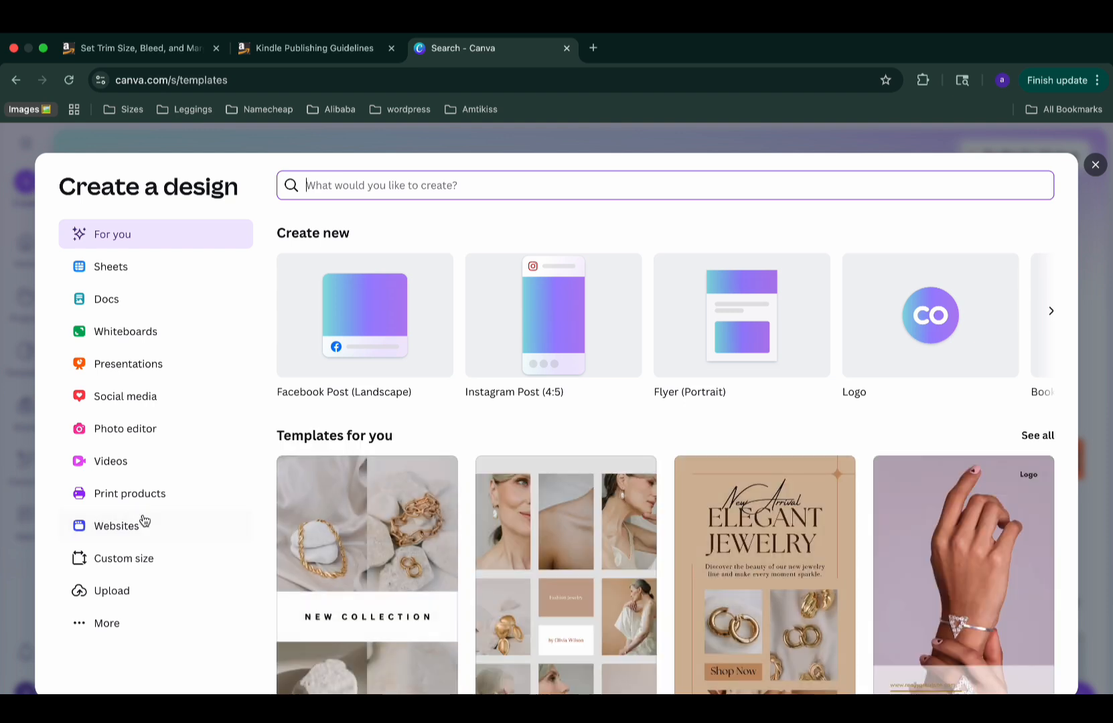
{"action": "left_click", "coordinate": [142, 565]}
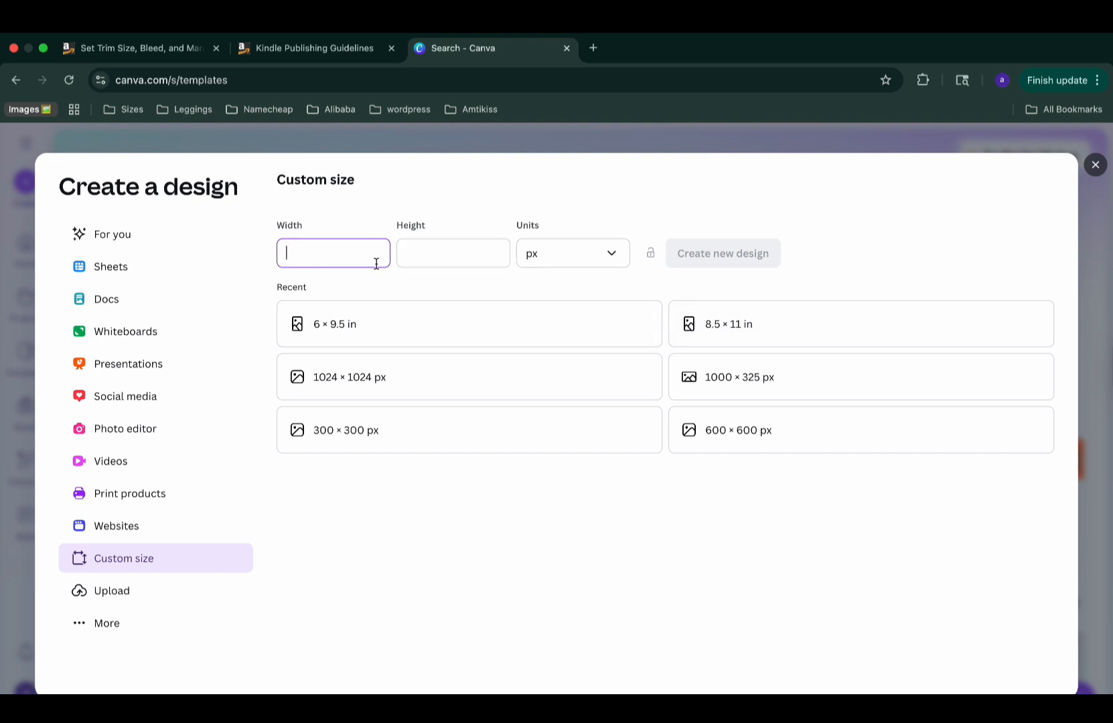
Step: Set the custom size units to inches, with a width of 8.5 and a height of 11
{"action": "left_click", "coordinate": [559, 262]}
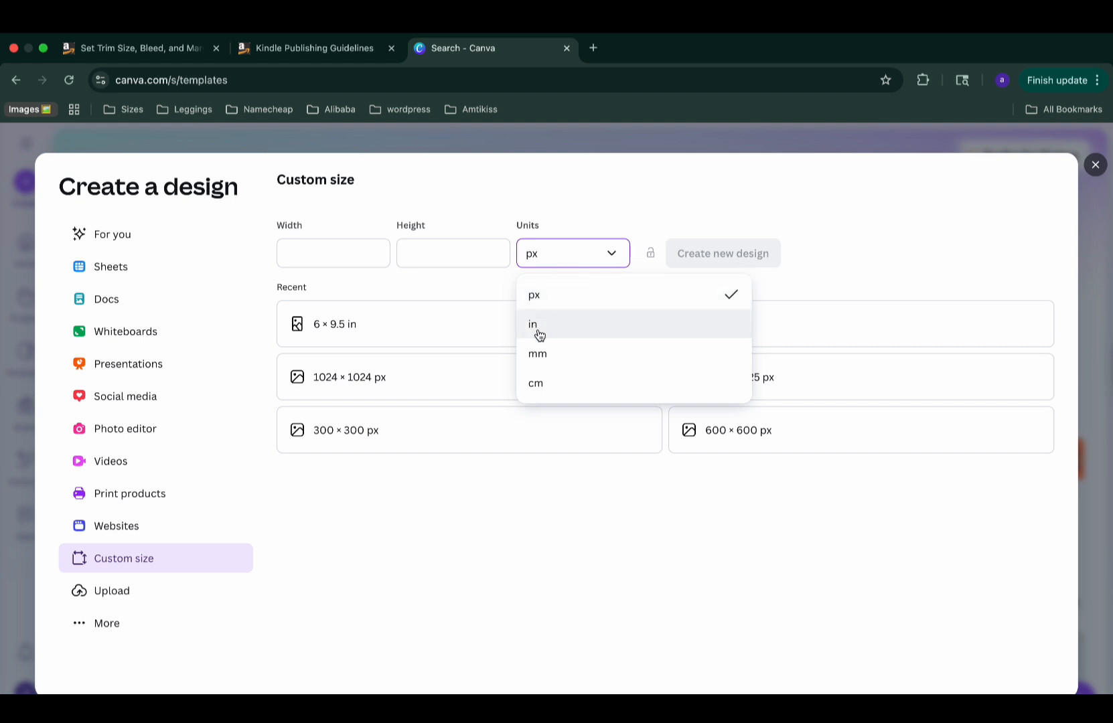
{"action": "left_click", "coordinate": [538, 328]}
{"action": "left_click", "coordinate": [320, 252]}
{"action": "type", "text": "8.5"}
{"action": "left_click", "coordinate": [428, 260]}
{"action": "type", "text": "11"}
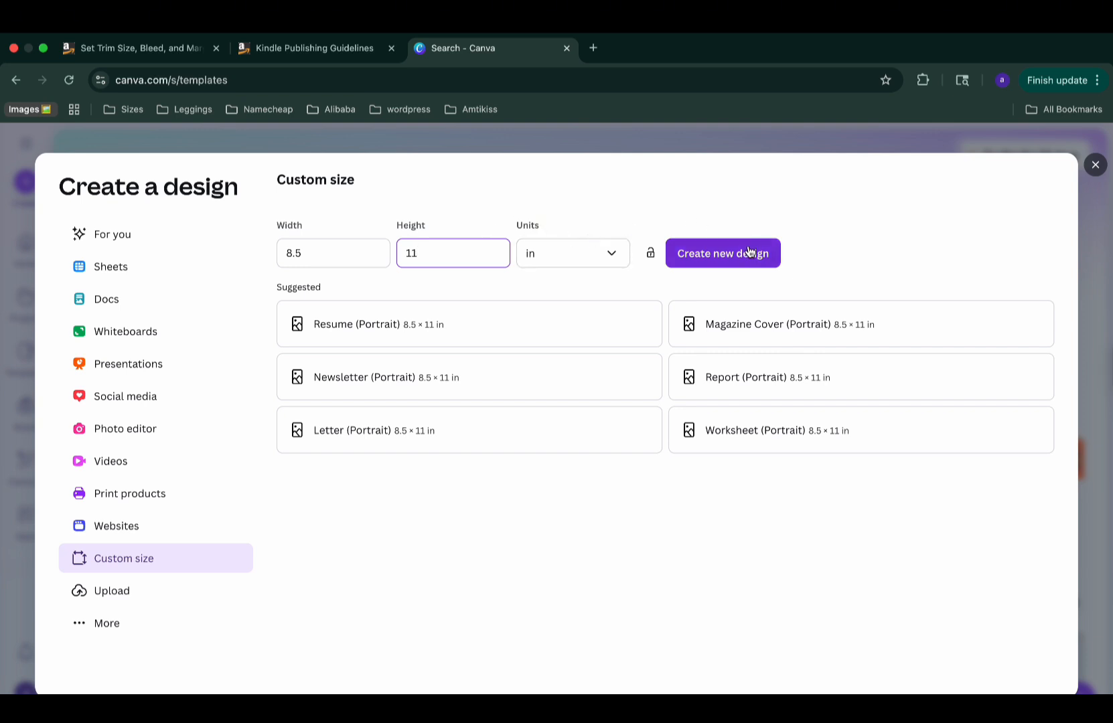
Step: Try using pixels as the unit with a width of 8.5 and a height of 11
{"action": "left_click", "coordinate": [546, 253]}
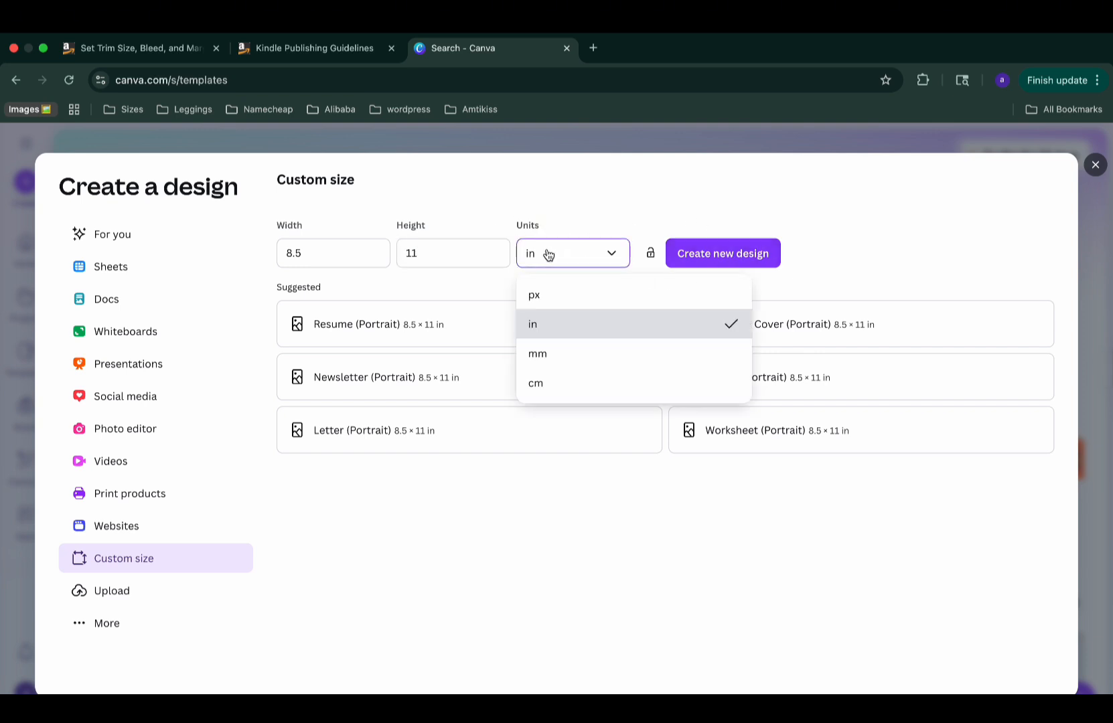
{"action": "left_click", "coordinate": [535, 298]}
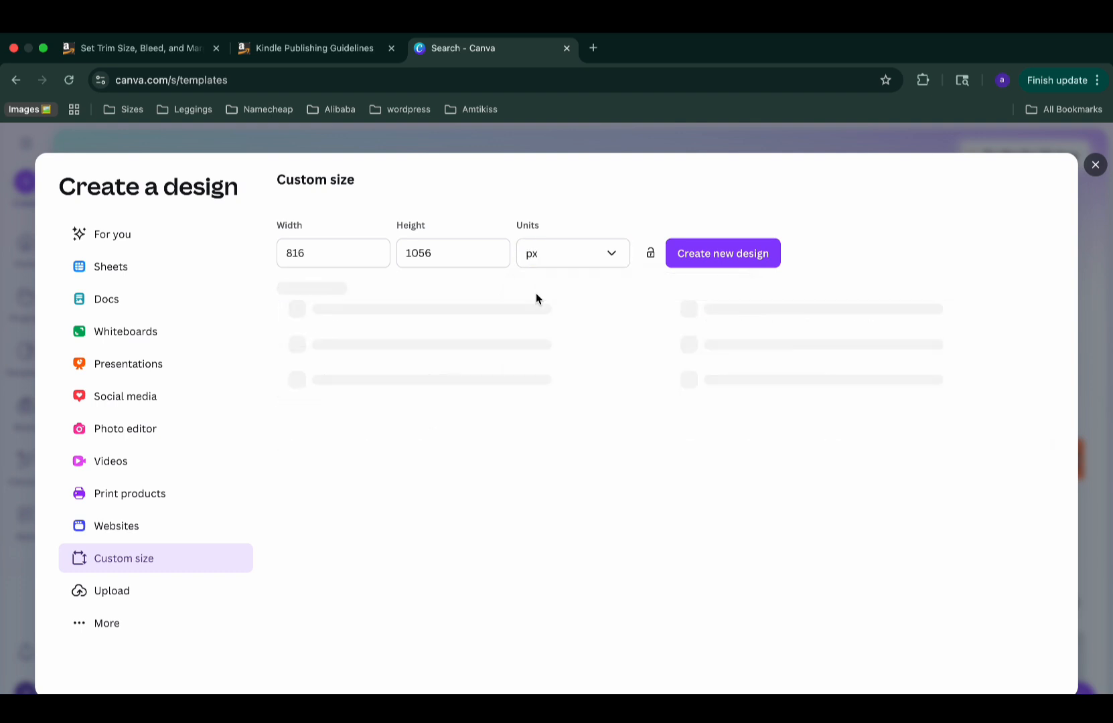
{"action": "double_click", "coordinate": [295, 254]}
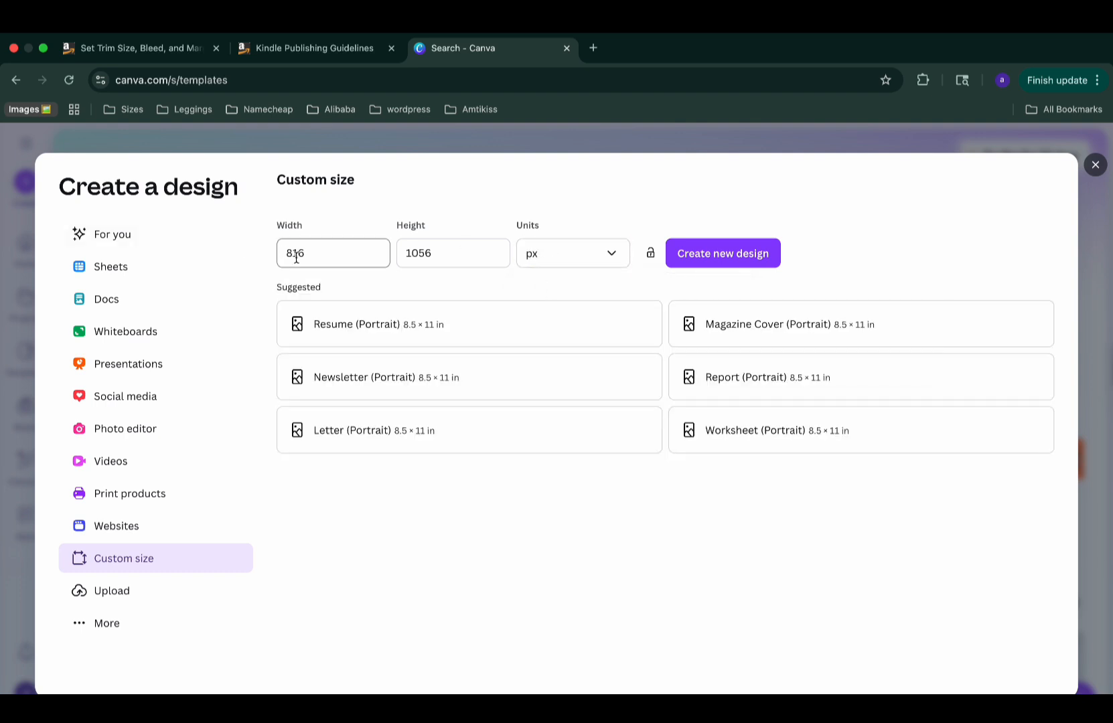
{"action": "type", "text": "8.5"}
{"action": "double_click", "coordinate": [422, 257]}
{"action": "type", "text": "11"}
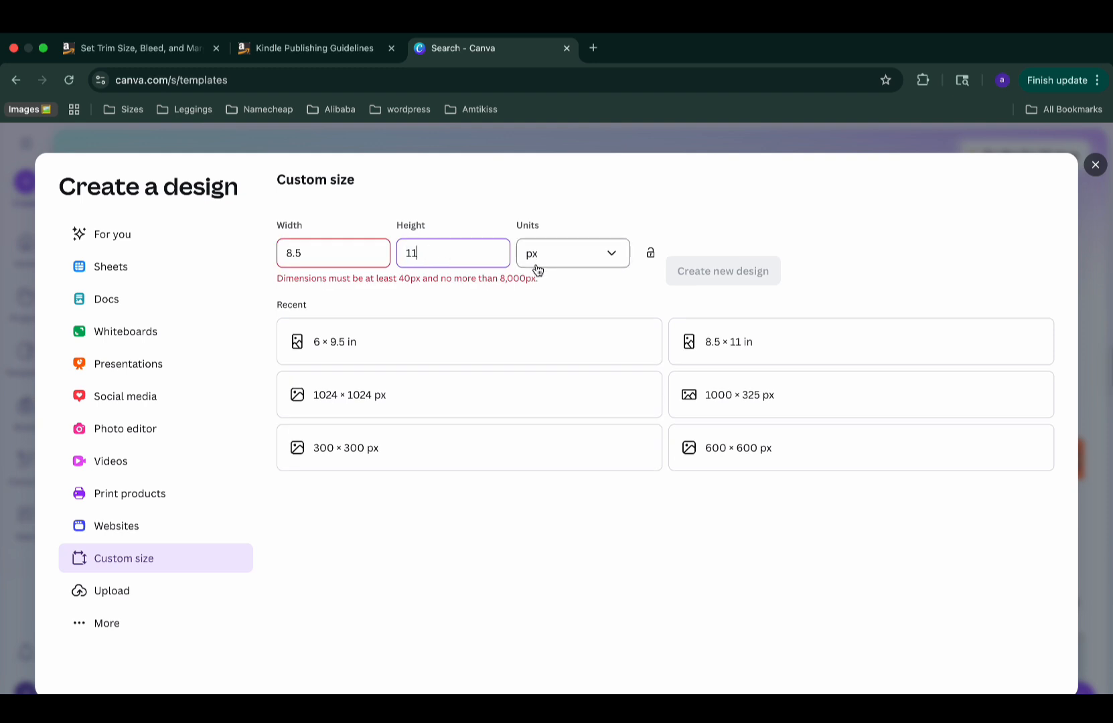
Step: Set the units to inches, the width to 8.5 and the height to 11, and create the new design
{"action": "left_click", "coordinate": [534, 258]}
{"action": "left_click", "coordinate": [535, 322]}
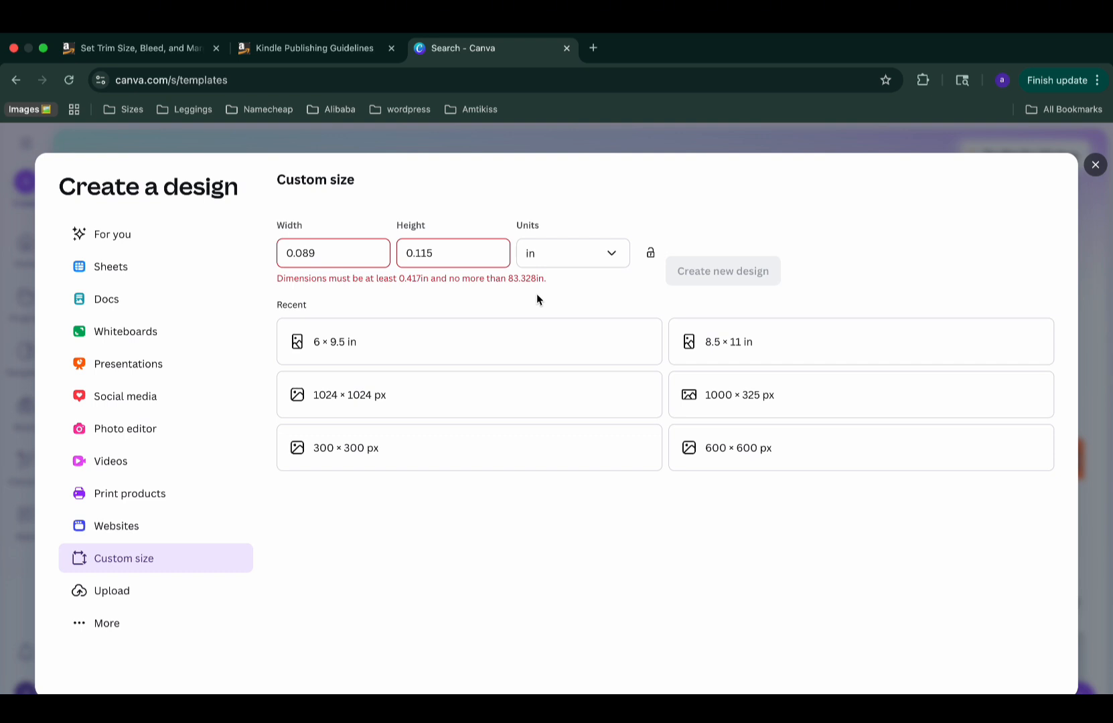
{"action": "left_click", "coordinate": [525, 266]}
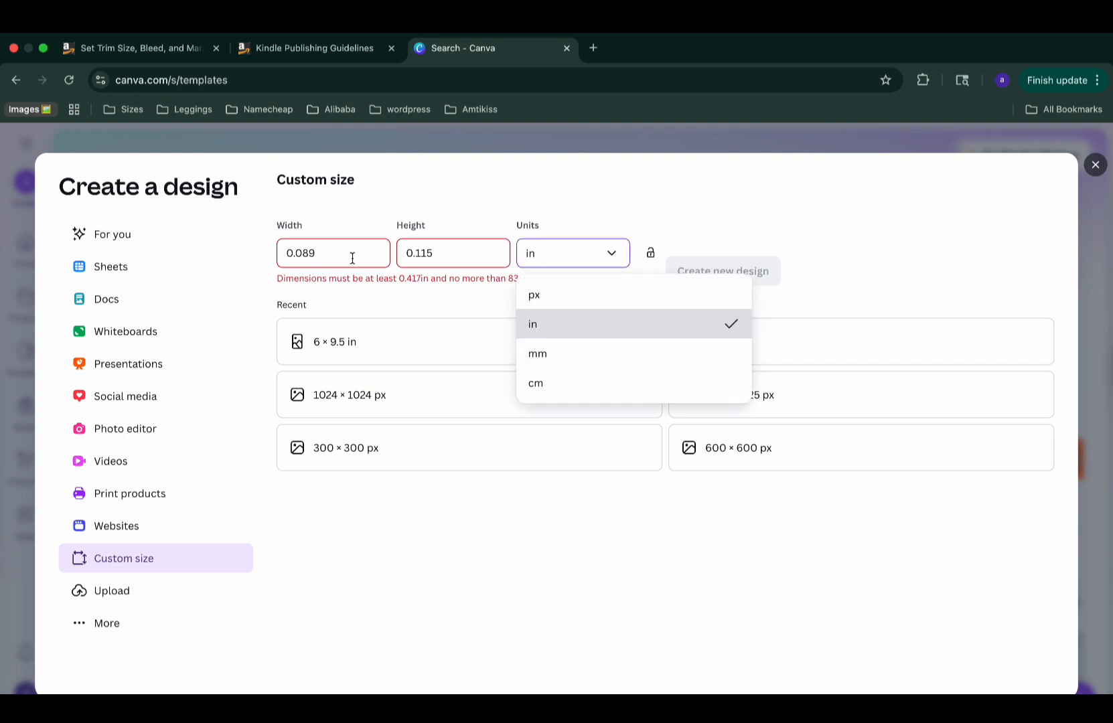
{"action": "left_click", "coordinate": [305, 255]}
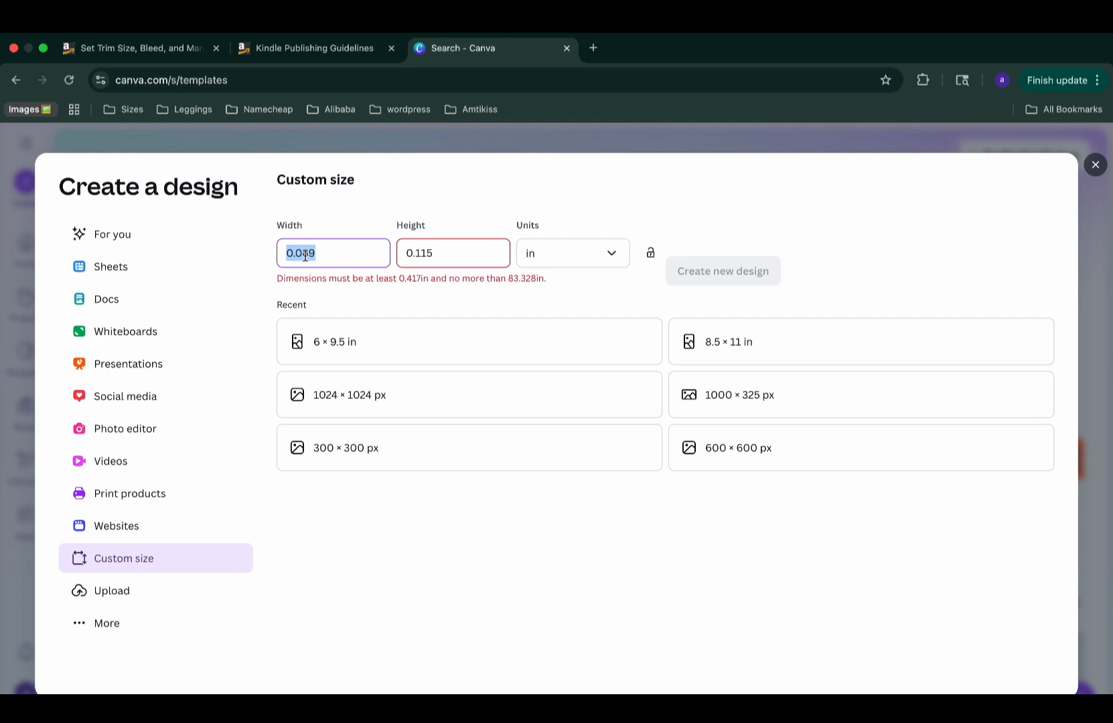
{"action": "type", "text": "8.5"}
{"action": "left_click", "coordinate": [417, 251]}
{"action": "double_click", "coordinate": [417, 248]}
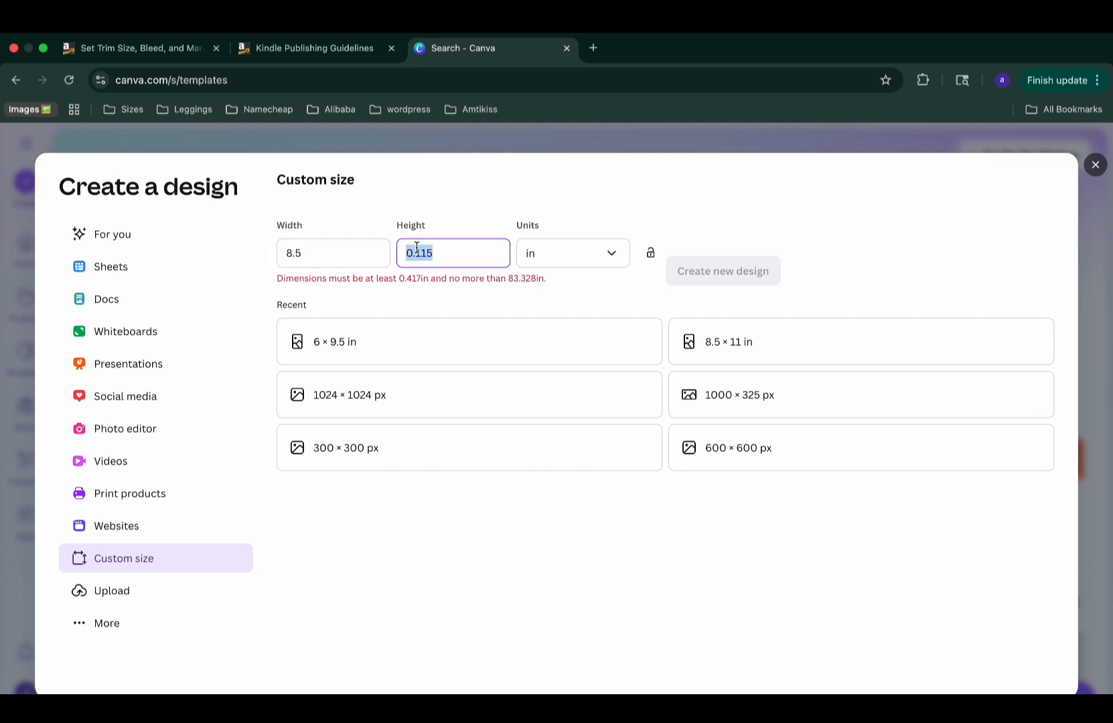
{"action": "type", "text": "11"}
{"action": "left_click", "coordinate": [739, 257]}
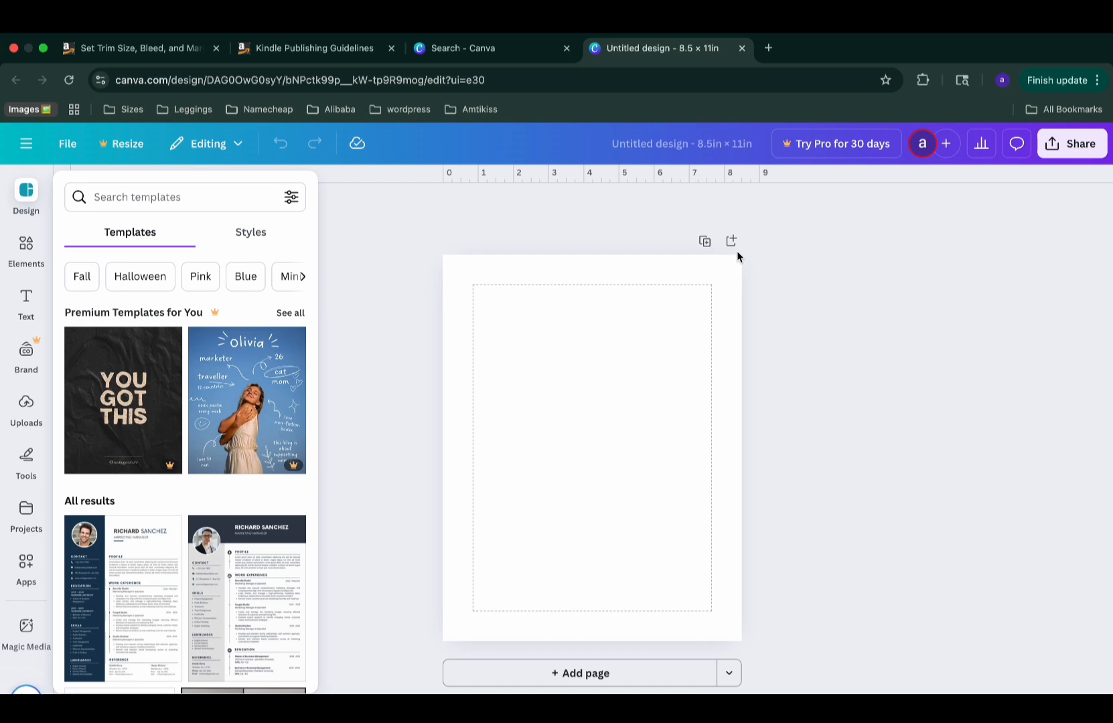
Step: Place a vertical ruler guide about 0.3 in from the left edge of the blank page
{"action": "left_click", "coordinate": [27, 249]}
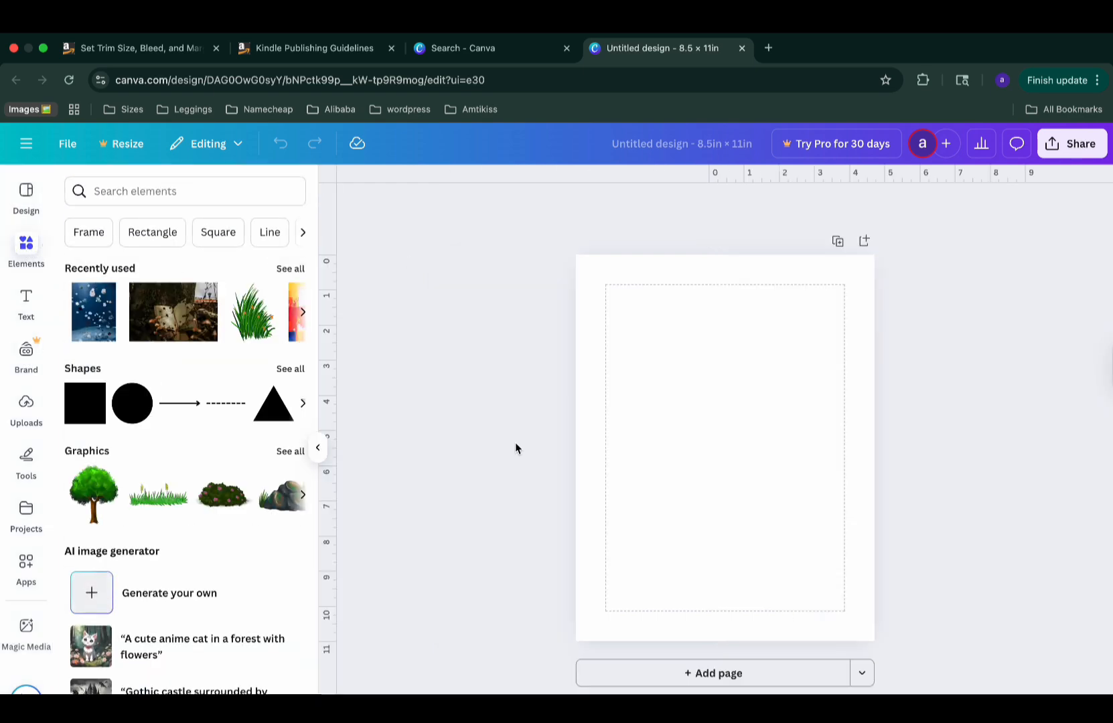
{"action": "left_click", "coordinate": [750, 427]}
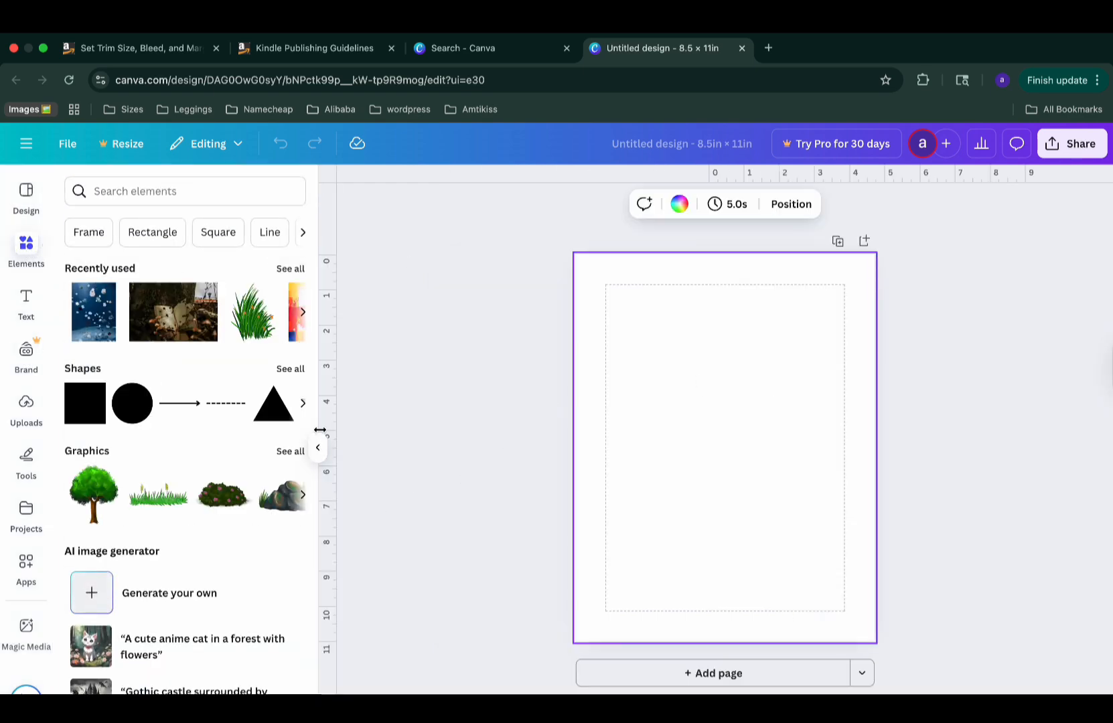
{"action": "left_click", "coordinate": [325, 455]}
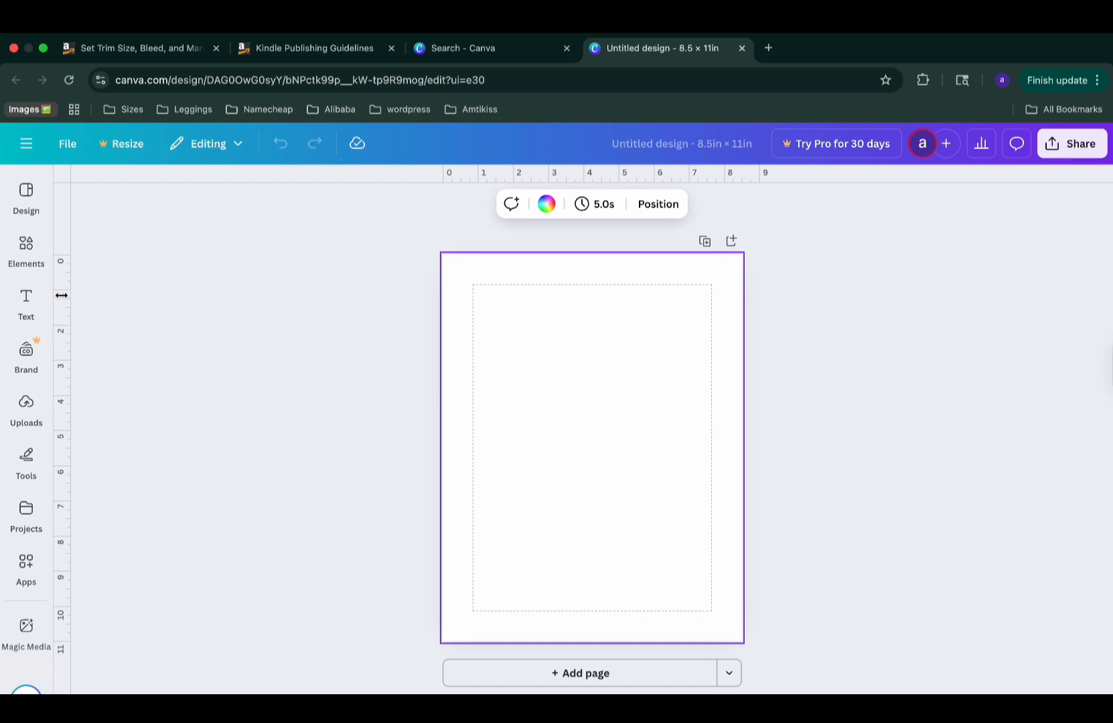
{"action": "left_click_drag", "start_coordinate": [63, 295], "coordinate": [461, 319]}
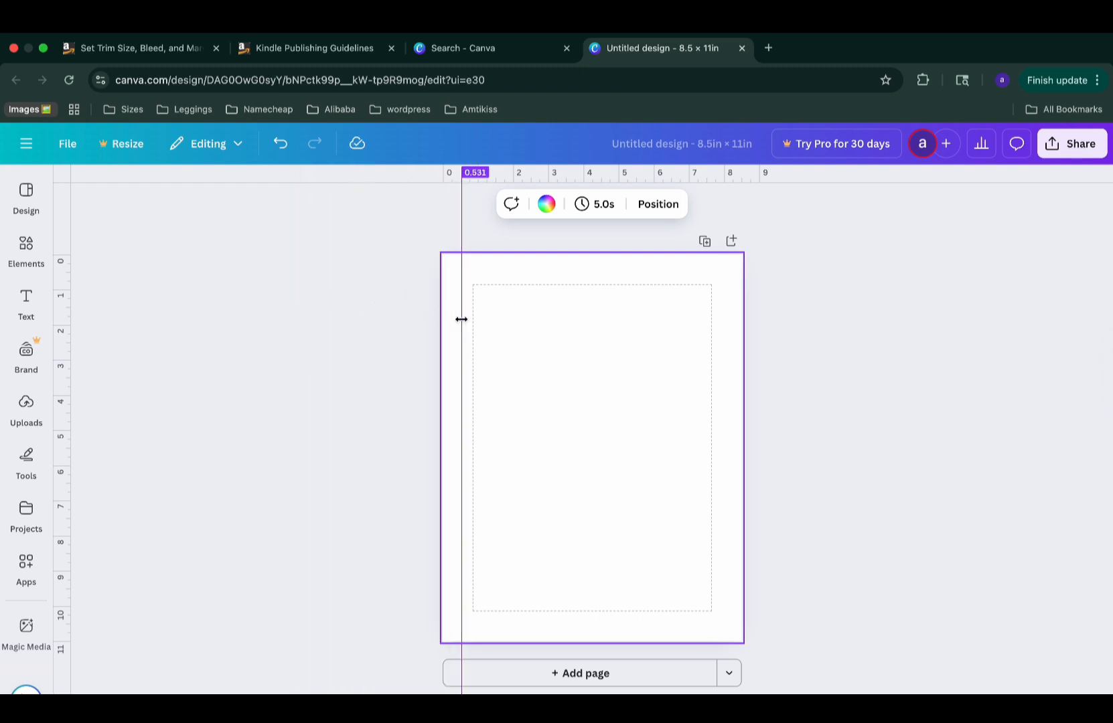
{"action": "left_click_drag", "start_coordinate": [462, 319], "coordinate": [454, 319]}
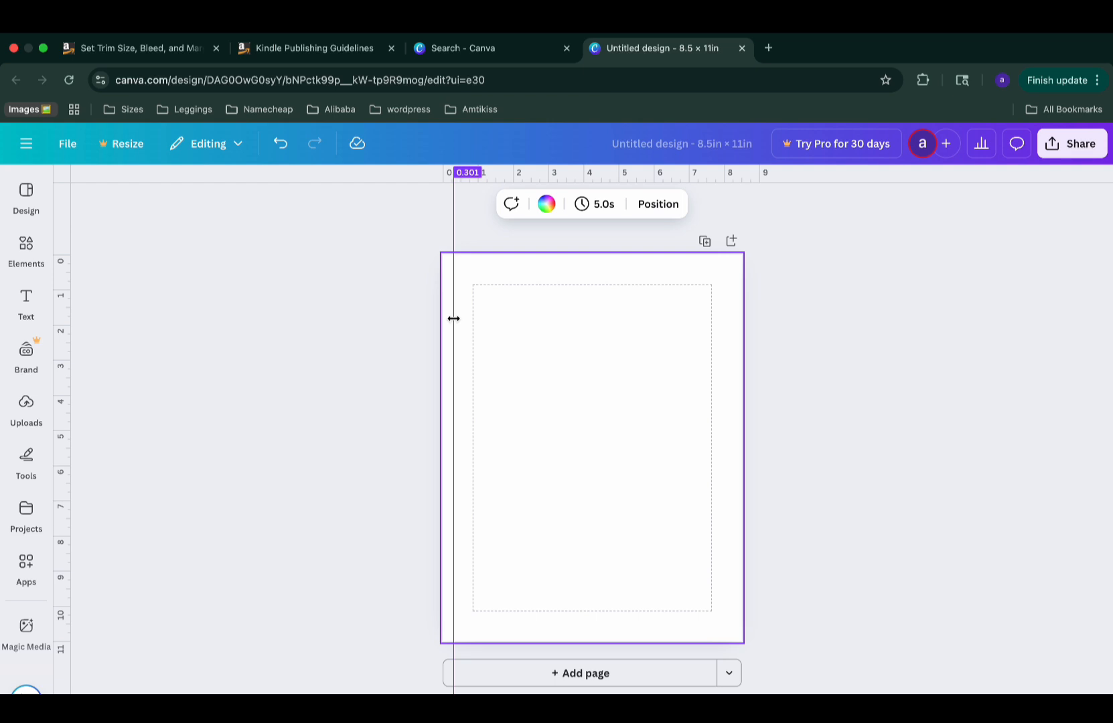
{"action": "left_click_drag", "start_coordinate": [453, 319], "coordinate": [453, 318]}
{"action": "left_click_drag", "start_coordinate": [453, 318], "coordinate": [453, 318]}
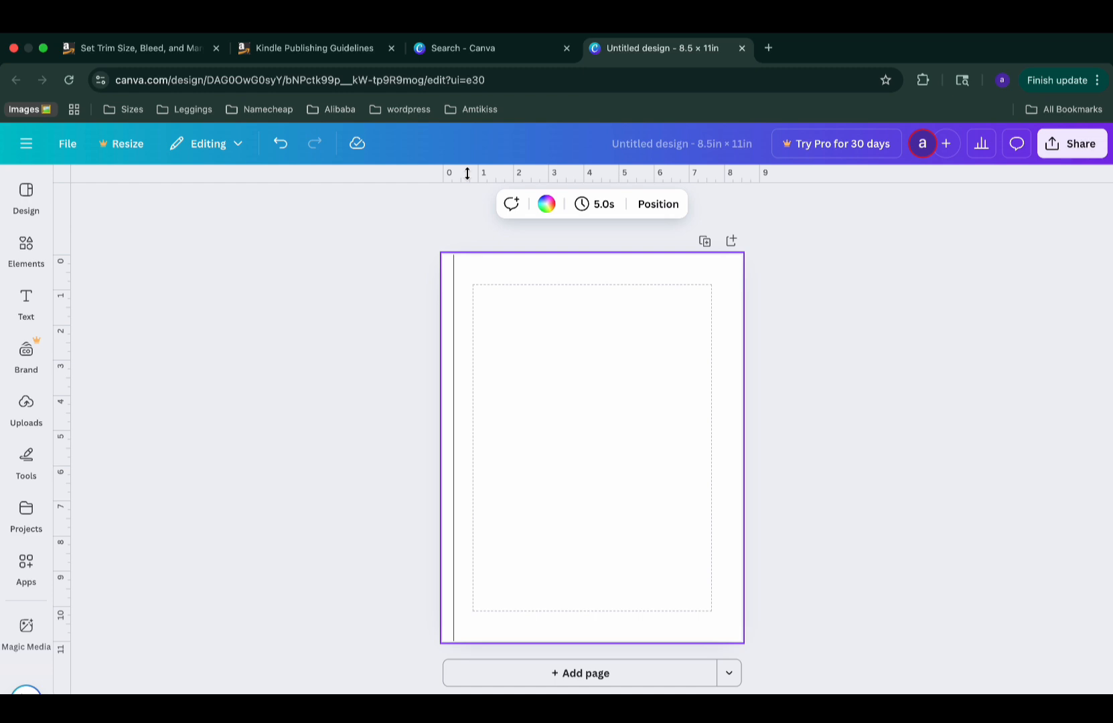
Step: Place a horizontal ruler guide about 0.5 in below the top edge of the page
{"action": "left_click_drag", "start_coordinate": [467, 174], "coordinate": [461, 270]}
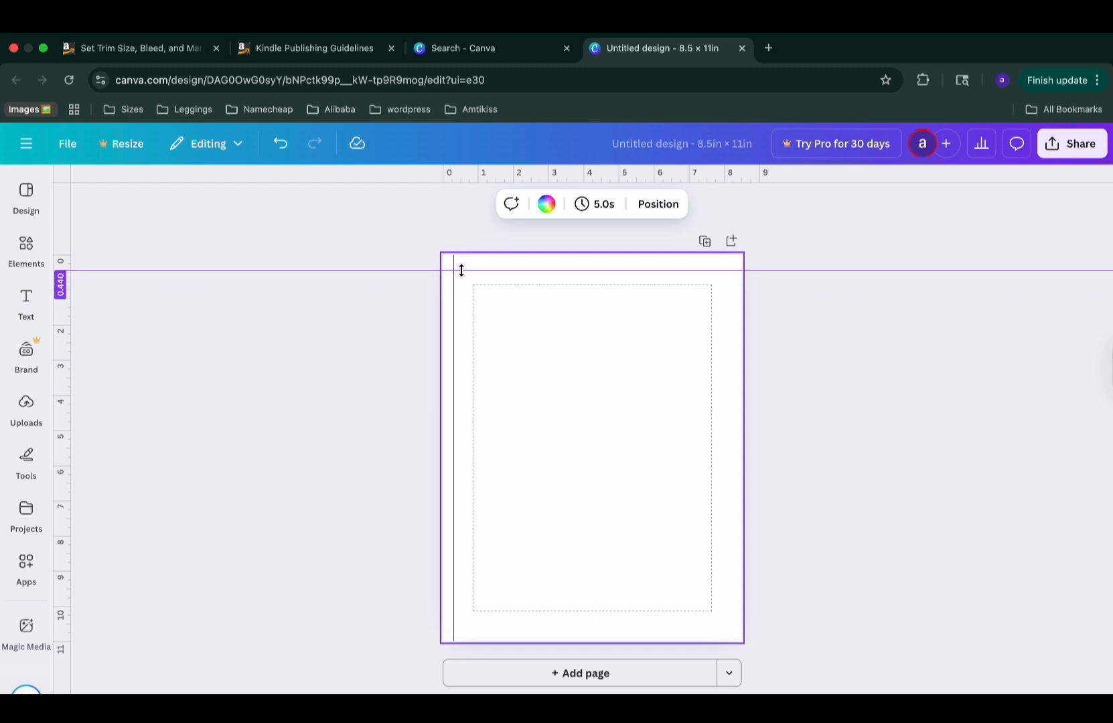
{"action": "left_click_drag", "start_coordinate": [461, 270], "coordinate": [462, 273]}
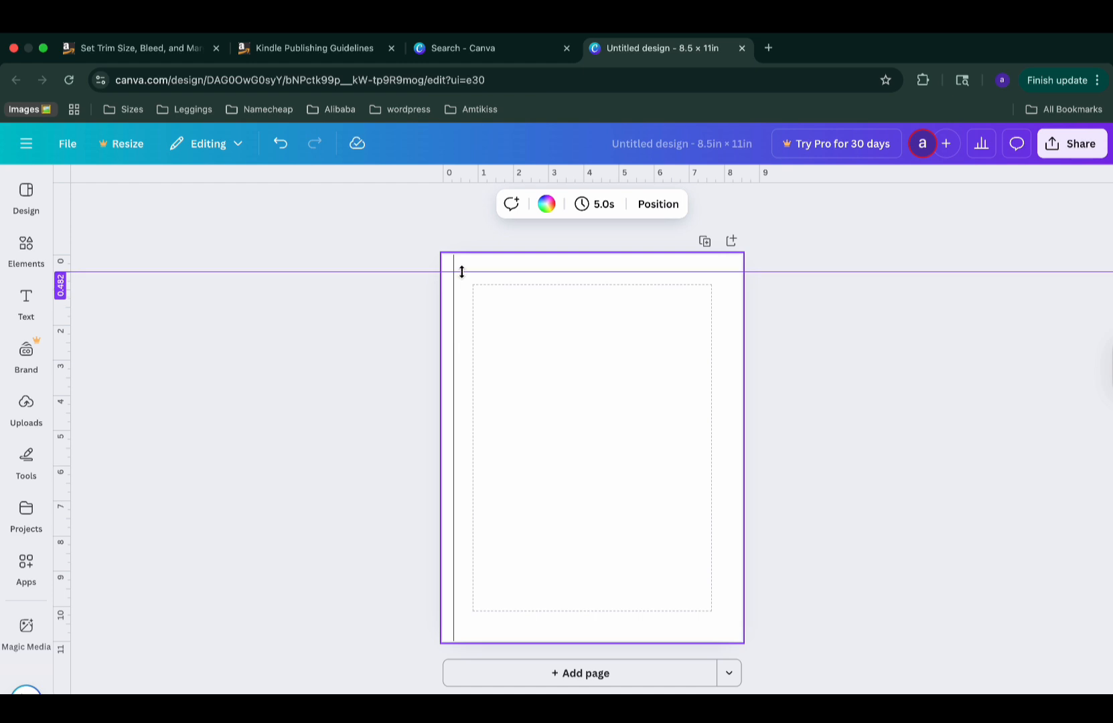
{"action": "left_click", "coordinate": [50, 287]}
{"action": "left_click_drag", "start_coordinate": [467, 271], "coordinate": [467, 271]}
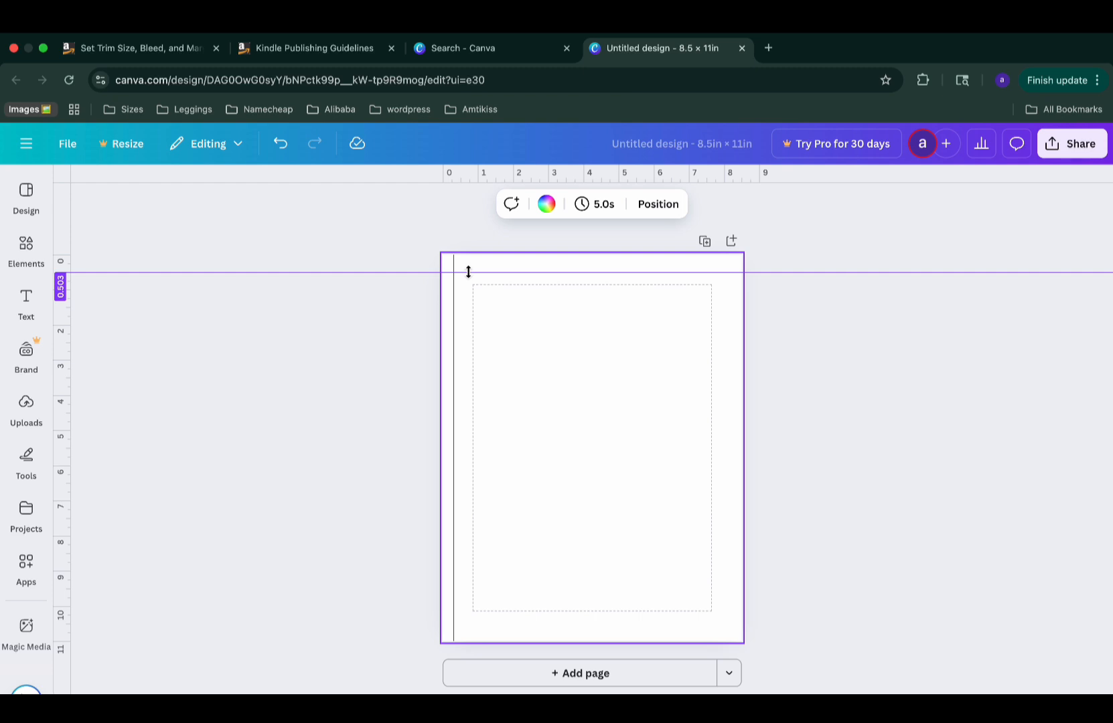
{"action": "left_click_drag", "start_coordinate": [468, 271], "coordinate": [468, 271]}
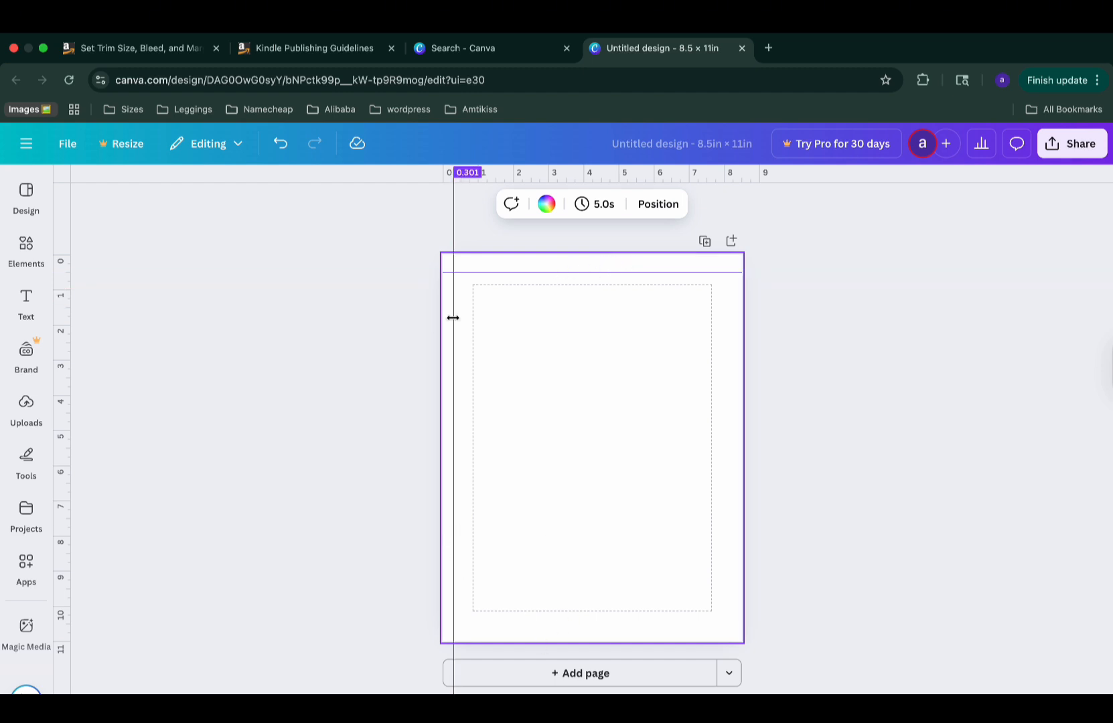
Step: Add a square shape and fit it as a strip about 0.3 in wide and 2.5 in tall between the left page edge and the vertical guide
{"action": "left_click", "coordinate": [24, 249]}
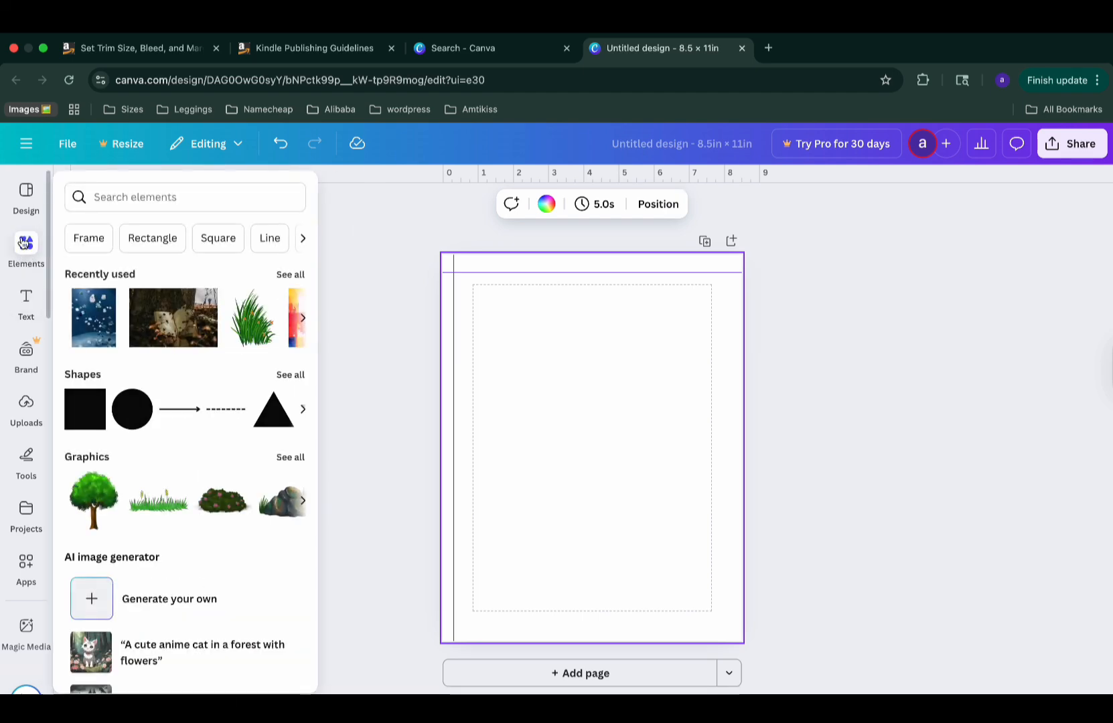
{"action": "left_click", "coordinate": [83, 422]}
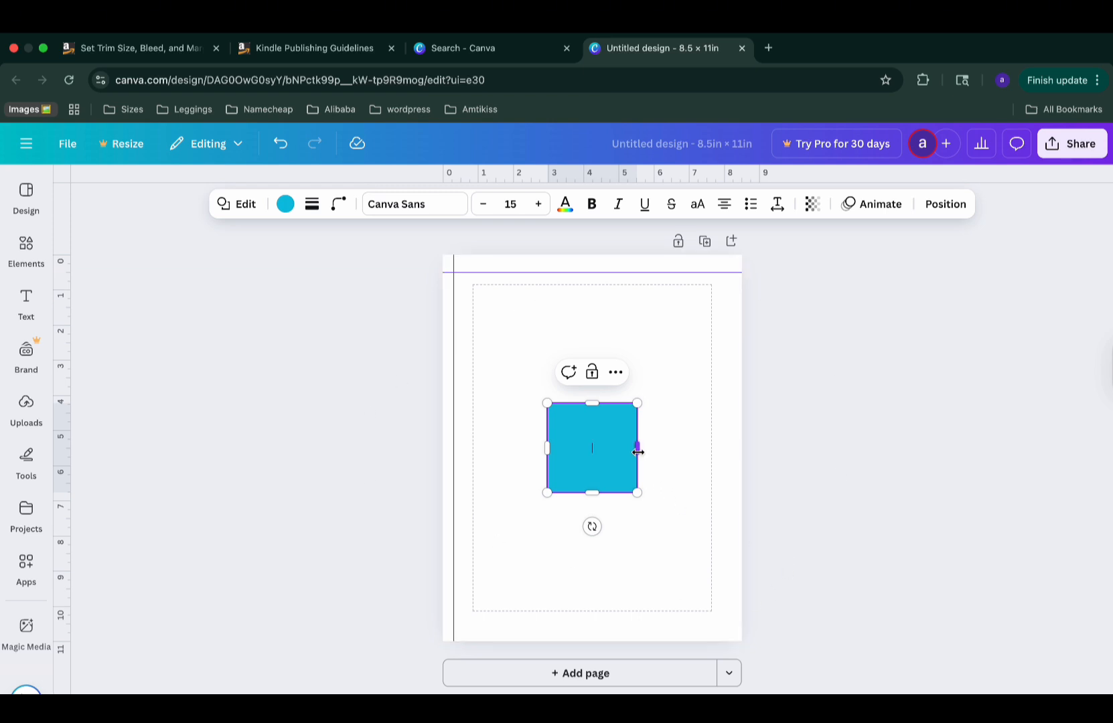
{"action": "left_click_drag", "start_coordinate": [637, 454], "coordinate": [462, 483]}
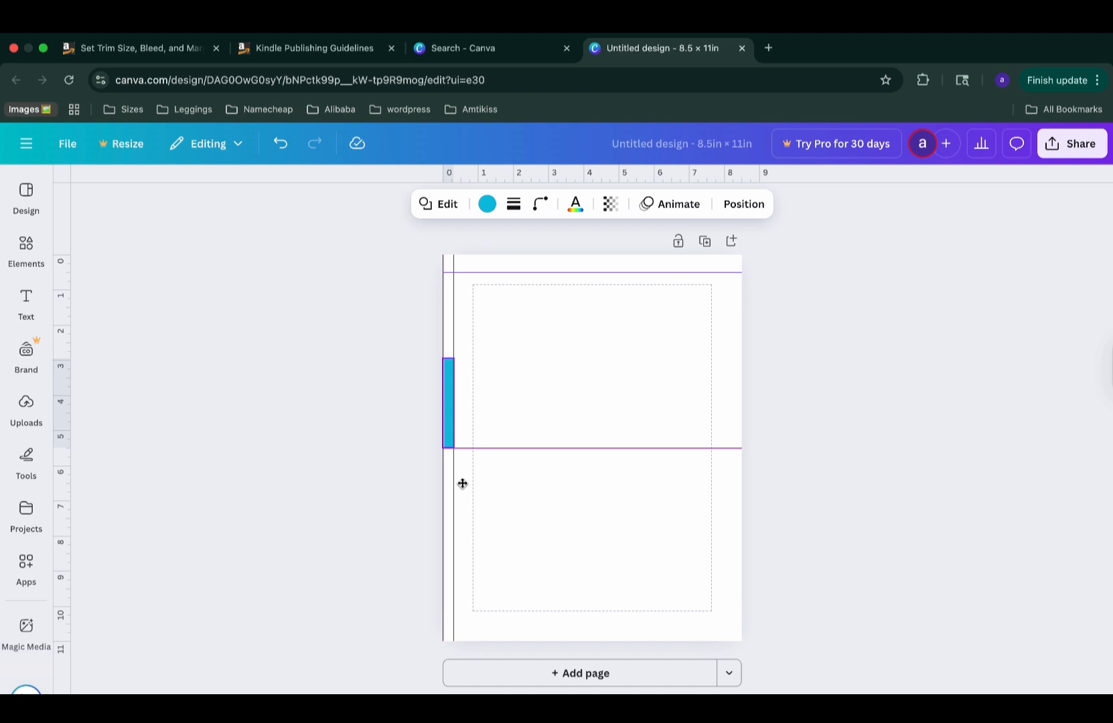
{"action": "left_click_drag", "start_coordinate": [461, 484], "coordinate": [461, 482]}
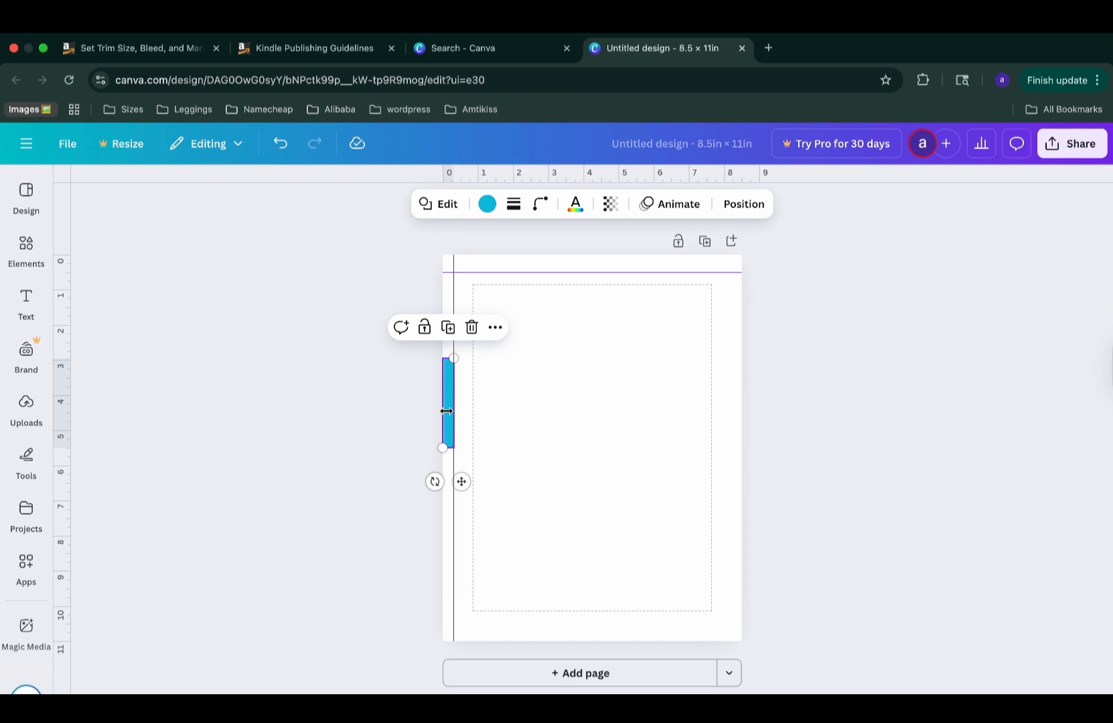
{"action": "left_click_drag", "start_coordinate": [441, 418], "coordinate": [441, 418]}
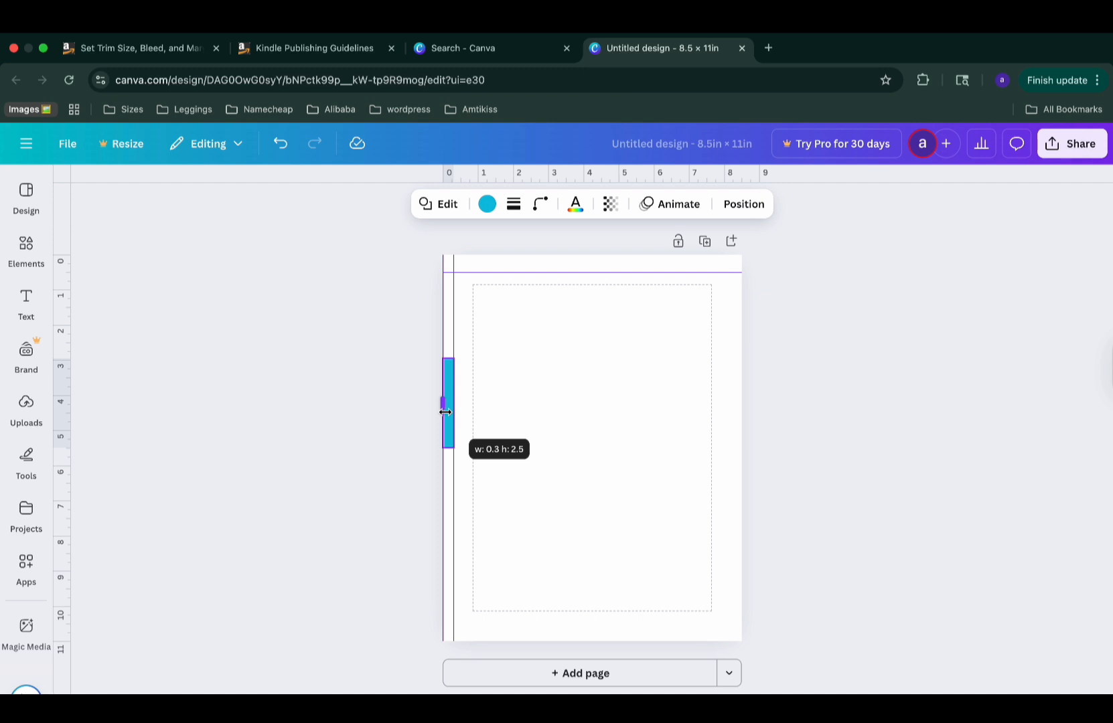
{"action": "left_click_drag", "start_coordinate": [445, 411], "coordinate": [446, 411]}
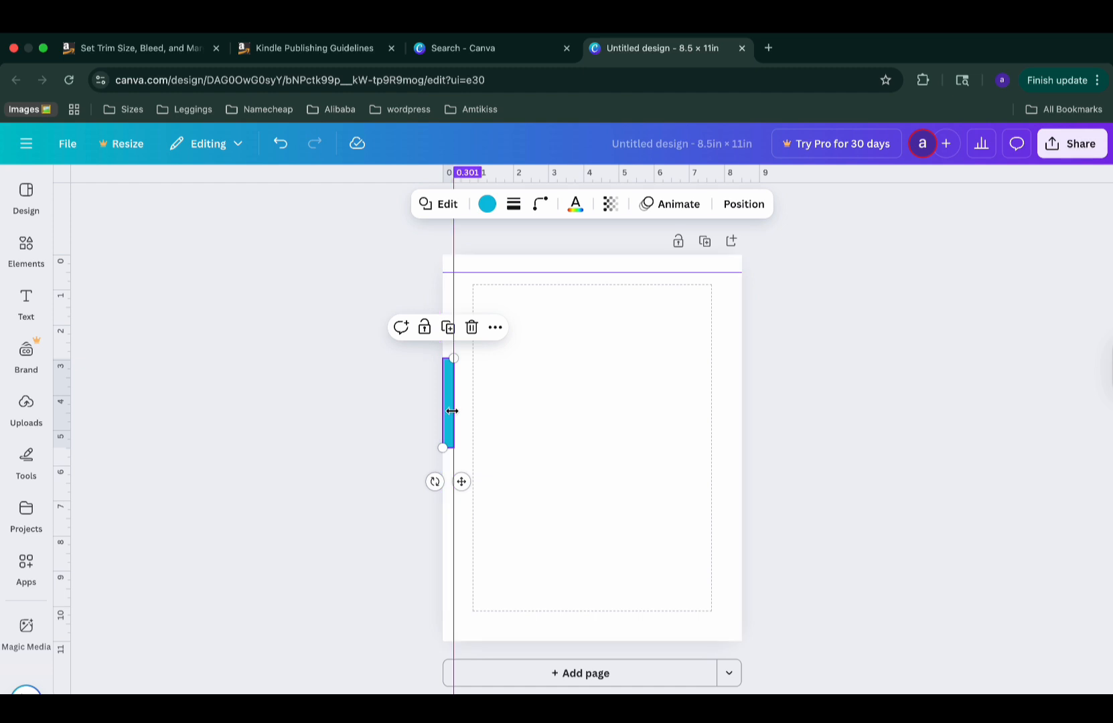
{"action": "left_click_drag", "start_coordinate": [443, 410], "coordinate": [442, 409]}
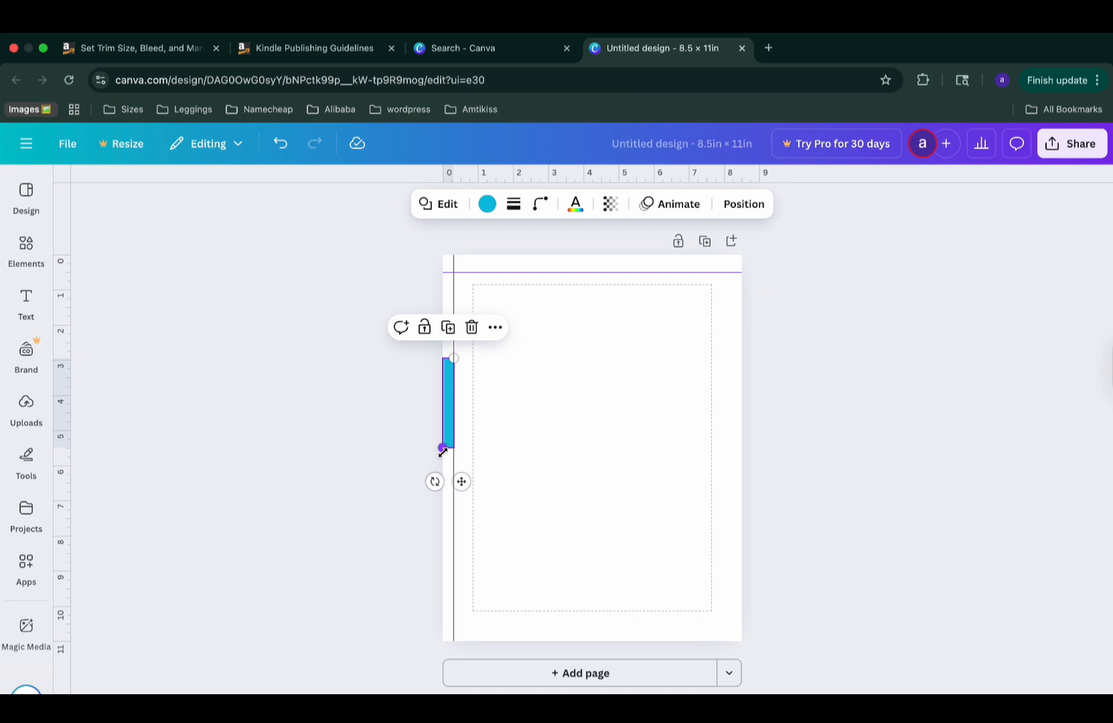
Step: Duplicate the blue strip on the left page edge and align the copy flush with the right edge at the same height
{"action": "left_click_drag", "start_coordinate": [442, 448], "coordinate": [440, 447]}
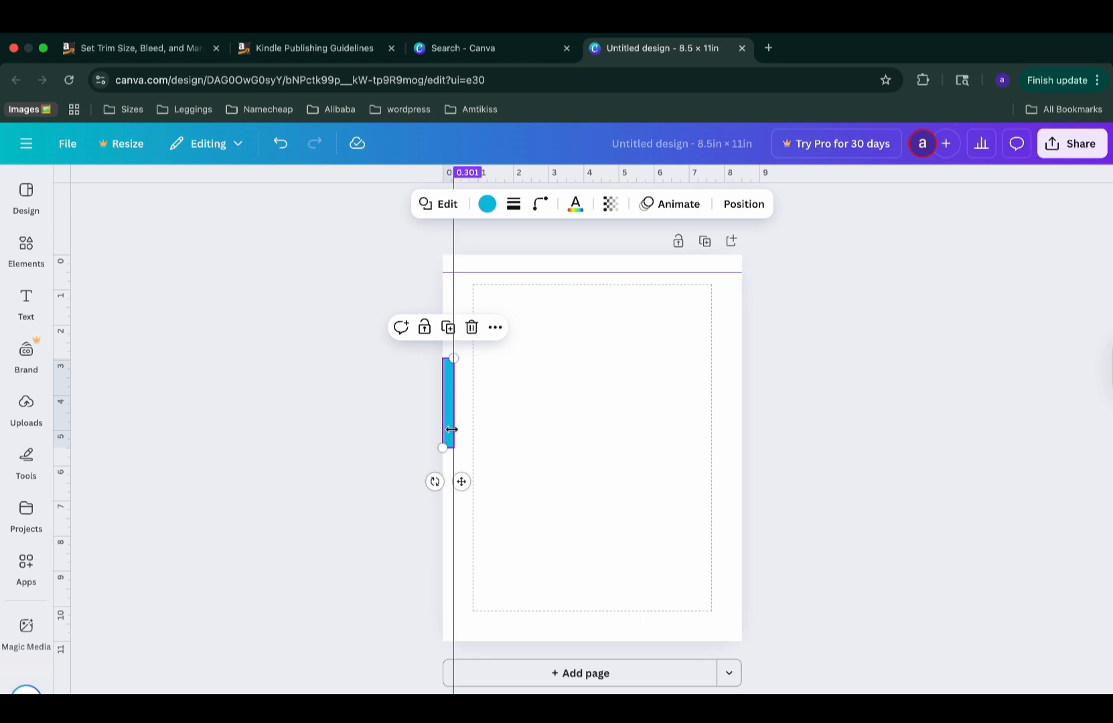
{"action": "left_click_drag", "start_coordinate": [441, 450], "coordinate": [440, 449]}
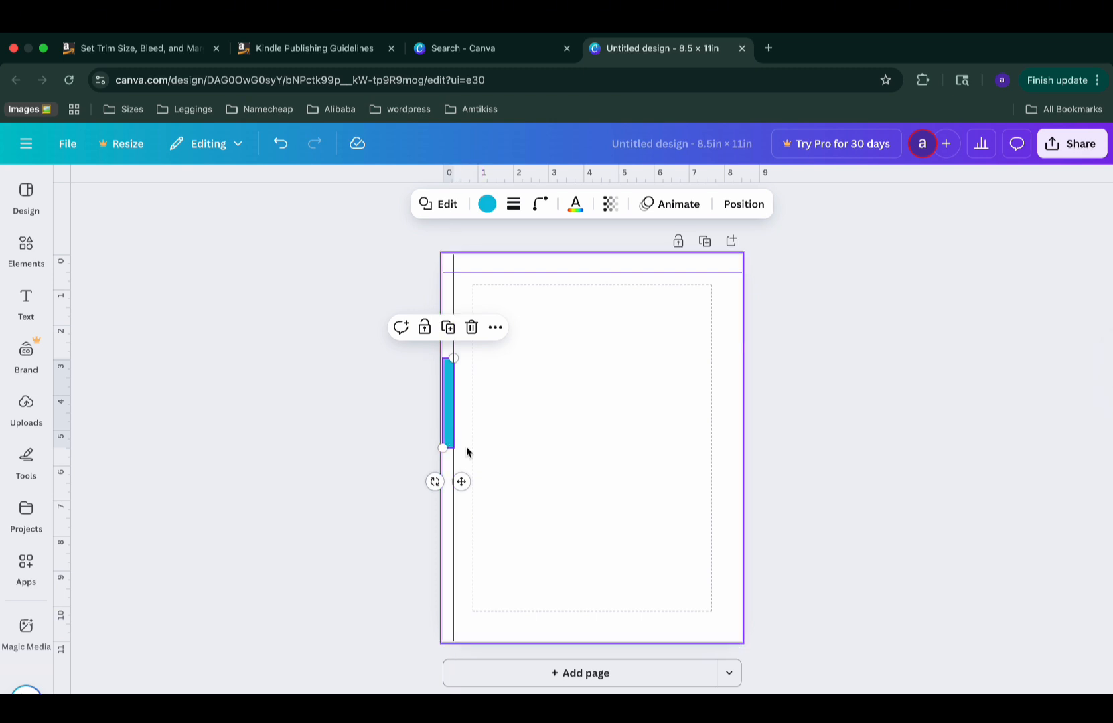
{"action": "key", "text": "super+d"}
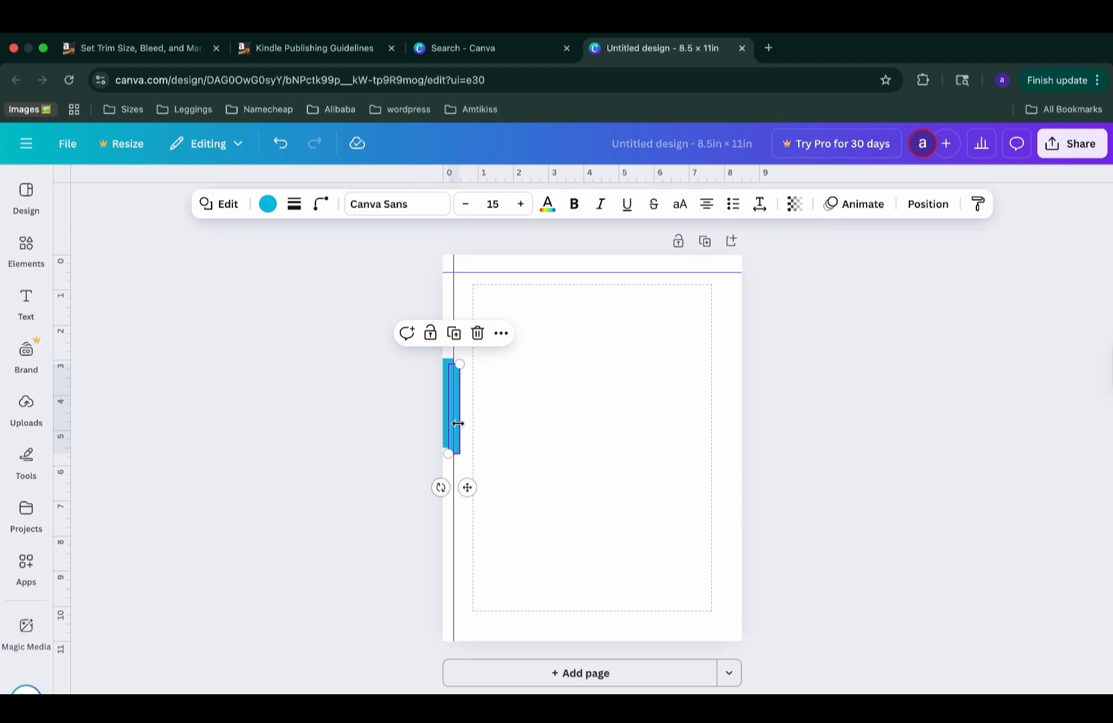
{"action": "left_click_drag", "start_coordinate": [467, 487], "coordinate": [745, 477]}
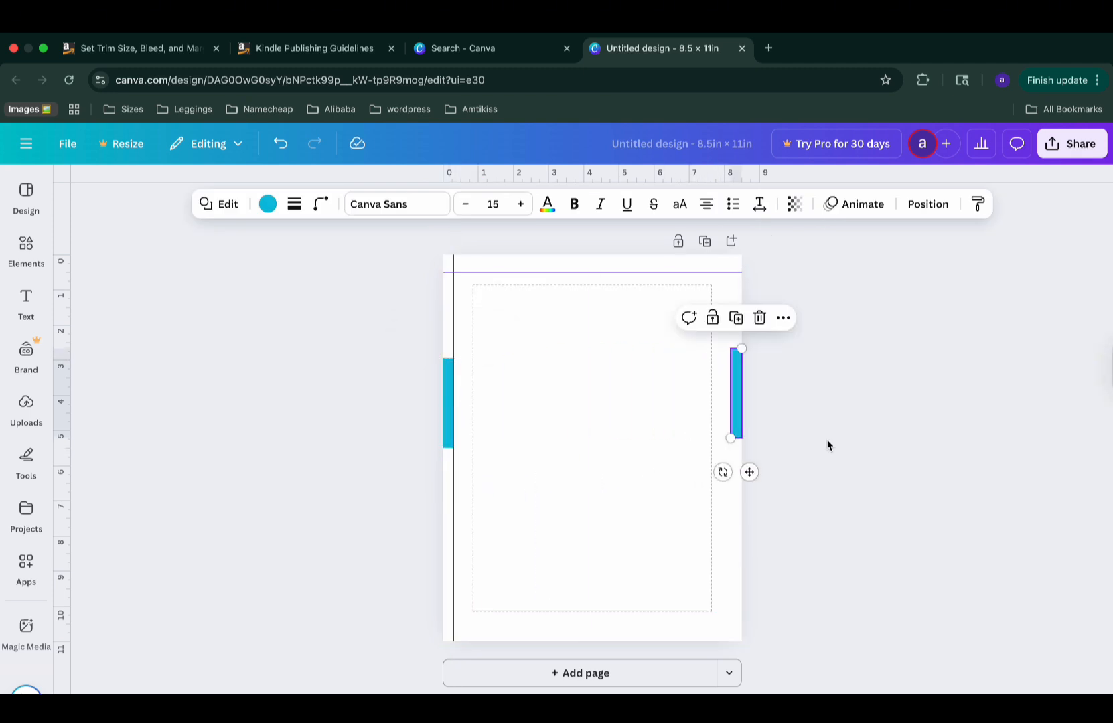
{"action": "left_click_drag", "start_coordinate": [749, 472], "coordinate": [751, 482]}
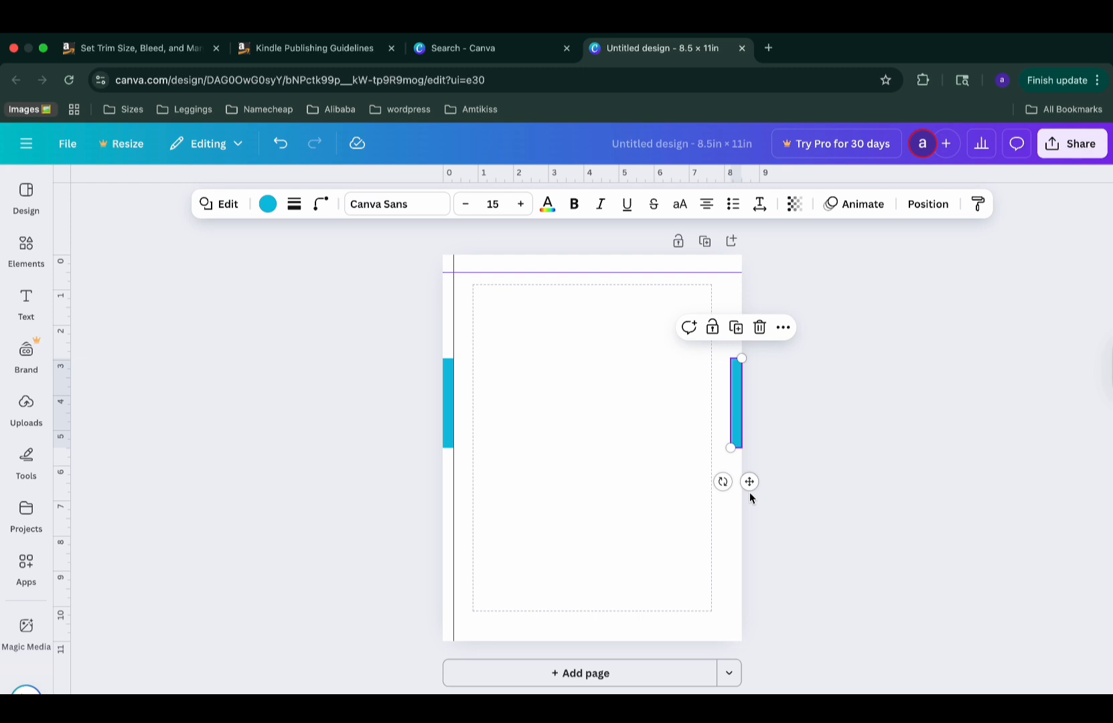
Step: Duplicate the side strip, rotate the copy to horizontal and enlarge it to fill the gap between the top page edge and the horizontal guide
{"action": "left_click_drag", "start_coordinate": [750, 483], "coordinate": [678, 425]}
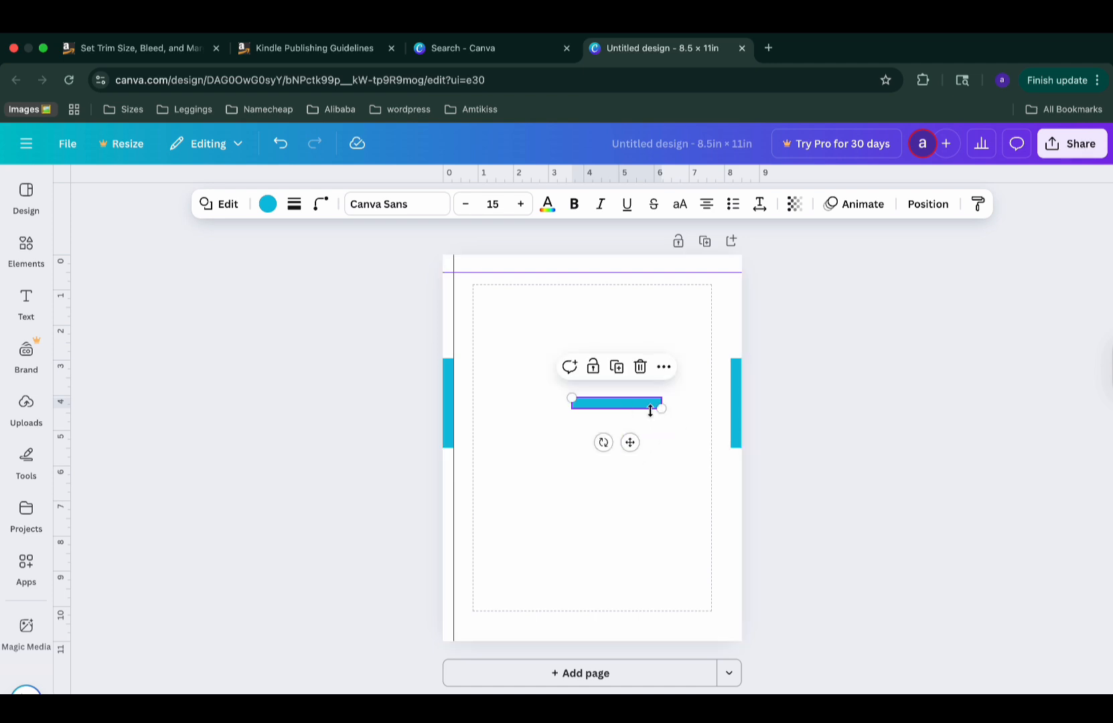
{"action": "left_click_drag", "start_coordinate": [603, 442], "coordinate": [603, 441]}
{"action": "left_click_drag", "start_coordinate": [634, 402], "coordinate": [638, 595]}
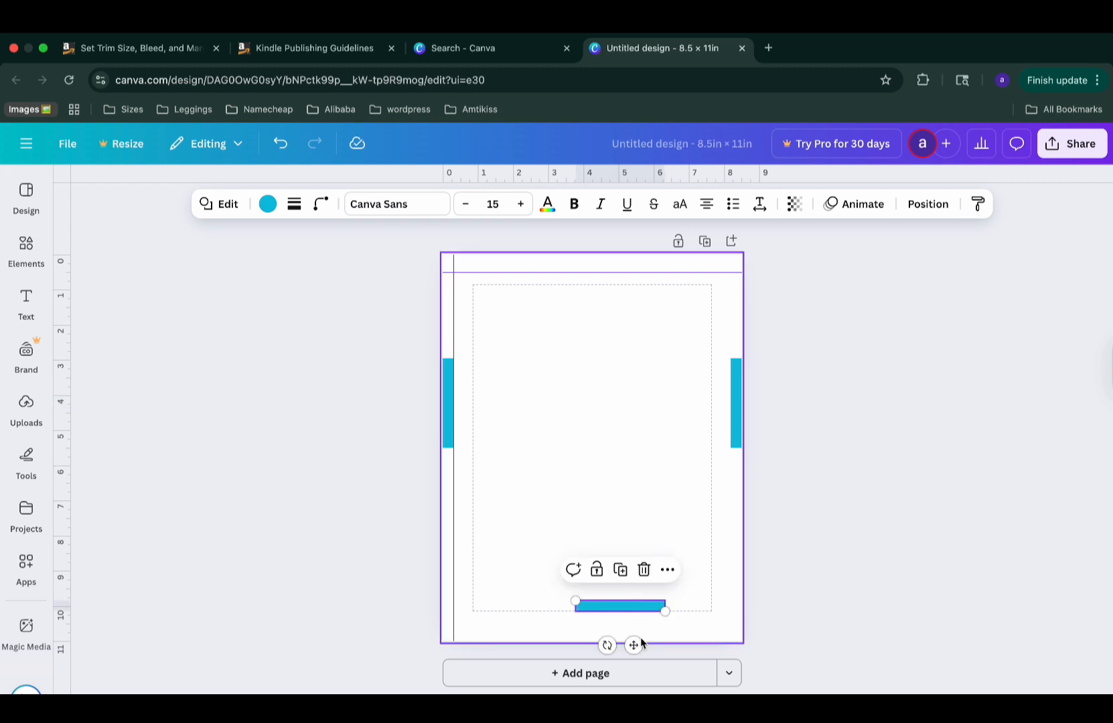
{"action": "left_click_drag", "start_coordinate": [633, 644], "coordinate": [606, 306]}
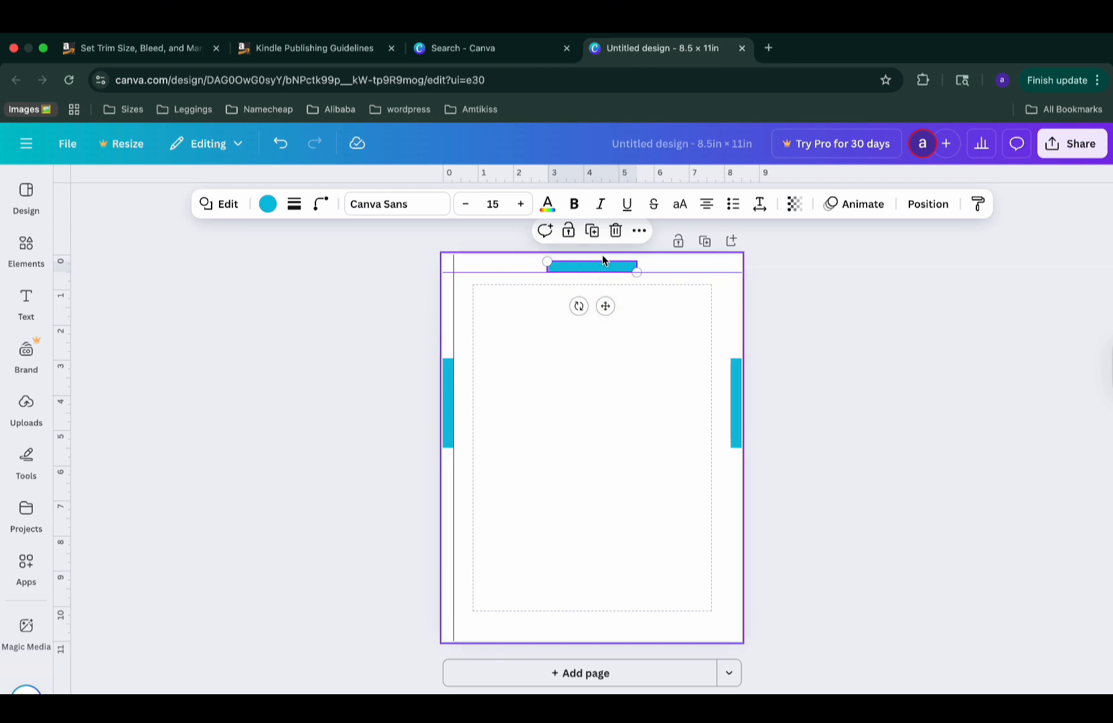
{"action": "left_click_drag", "start_coordinate": [547, 265], "coordinate": [541, 258]}
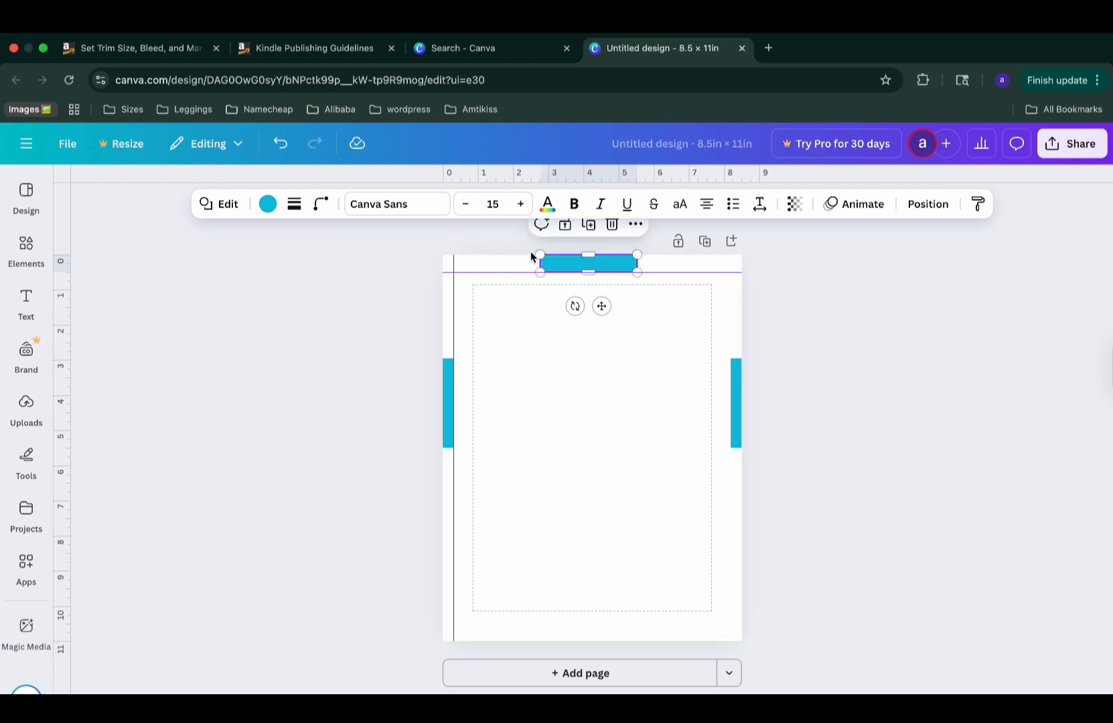
{"action": "left_click_drag", "start_coordinate": [539, 253], "coordinate": [537, 251]}
Step: Duplicate the top strip and place the copy centered against the bottom page edge
{"action": "left_click_drag", "start_coordinate": [602, 308], "coordinate": [604, 671]}
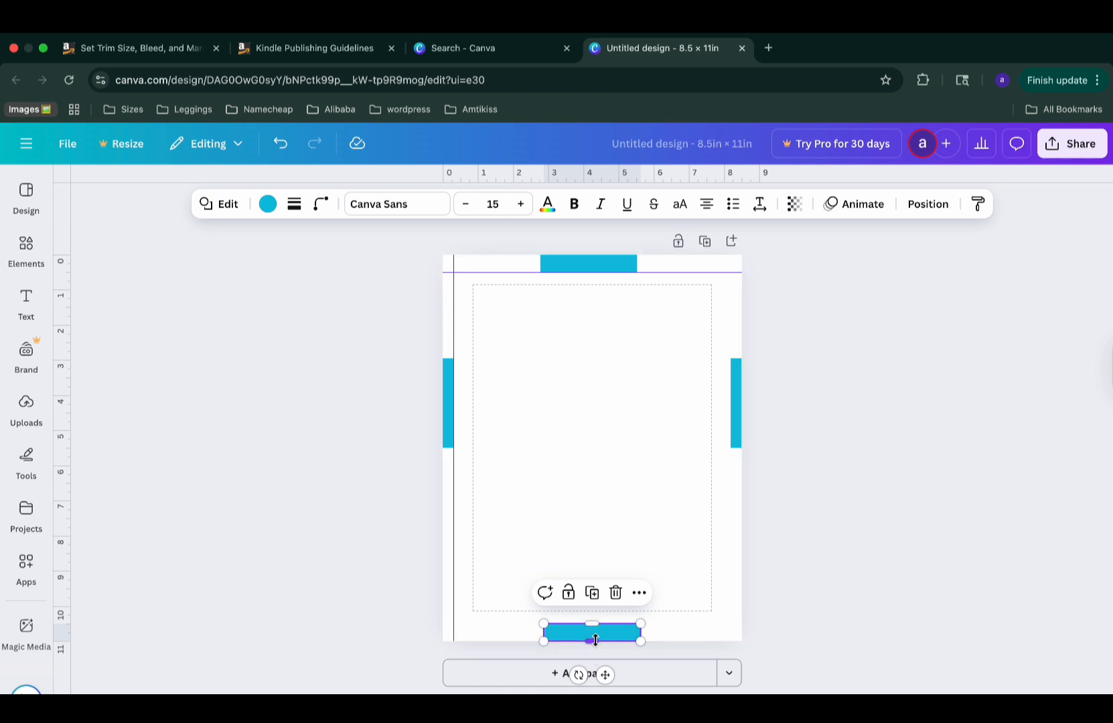
{"action": "left_click_drag", "start_coordinate": [605, 676], "coordinate": [604, 674]}
{"action": "left_click", "coordinate": [206, 210]}
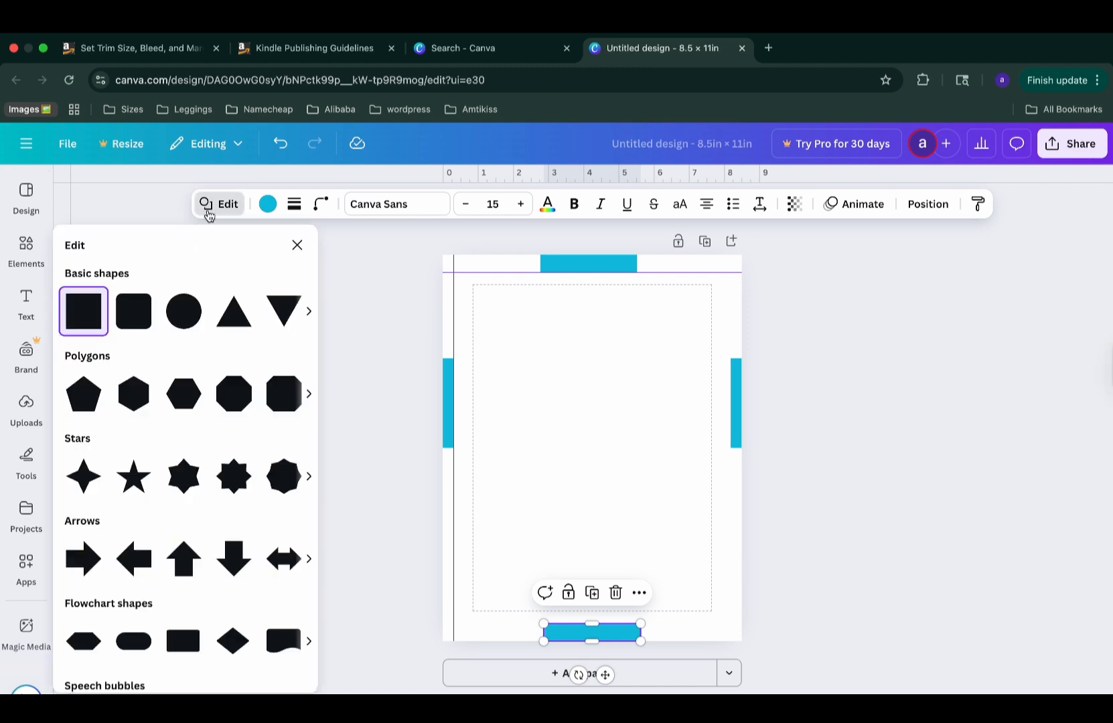
{"action": "left_click", "coordinate": [404, 315]}
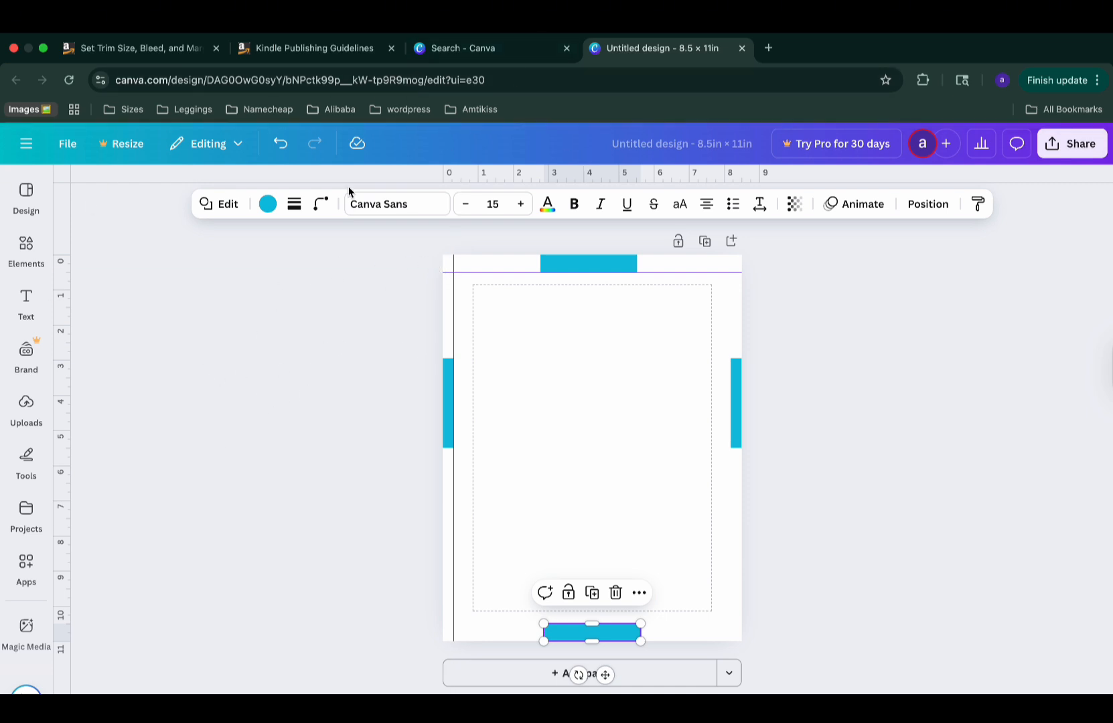
{"action": "left_click", "coordinate": [222, 205]}
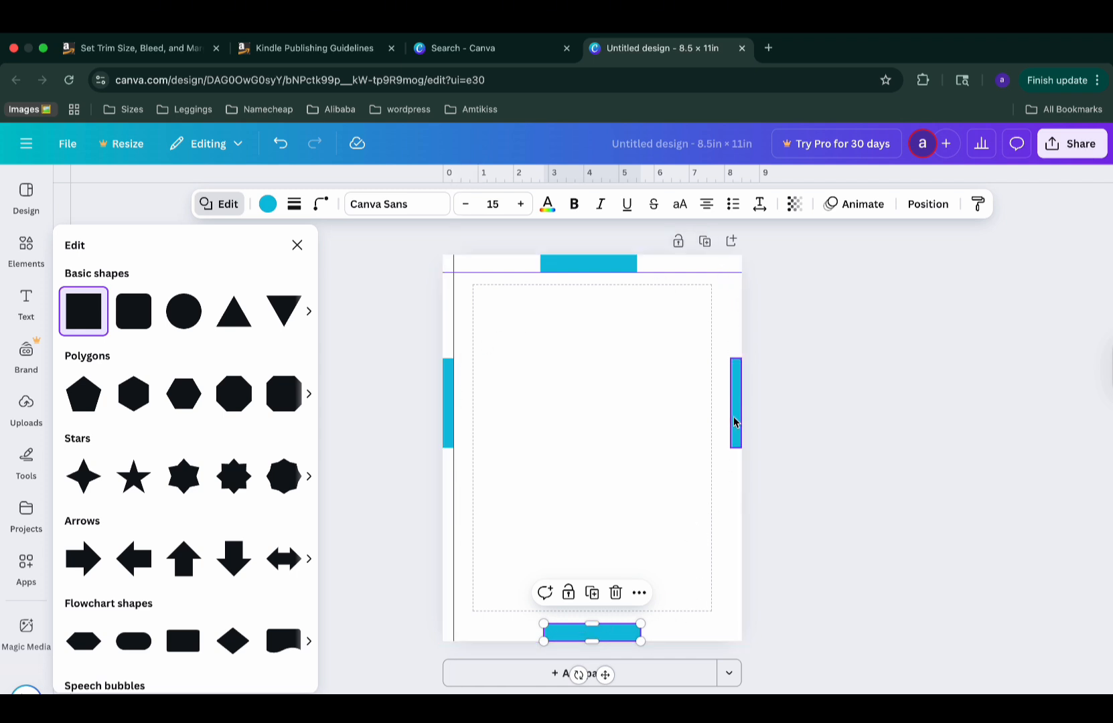
Step: Search the elements library for "rectangle outline"
{"action": "left_click", "coordinate": [24, 248]}
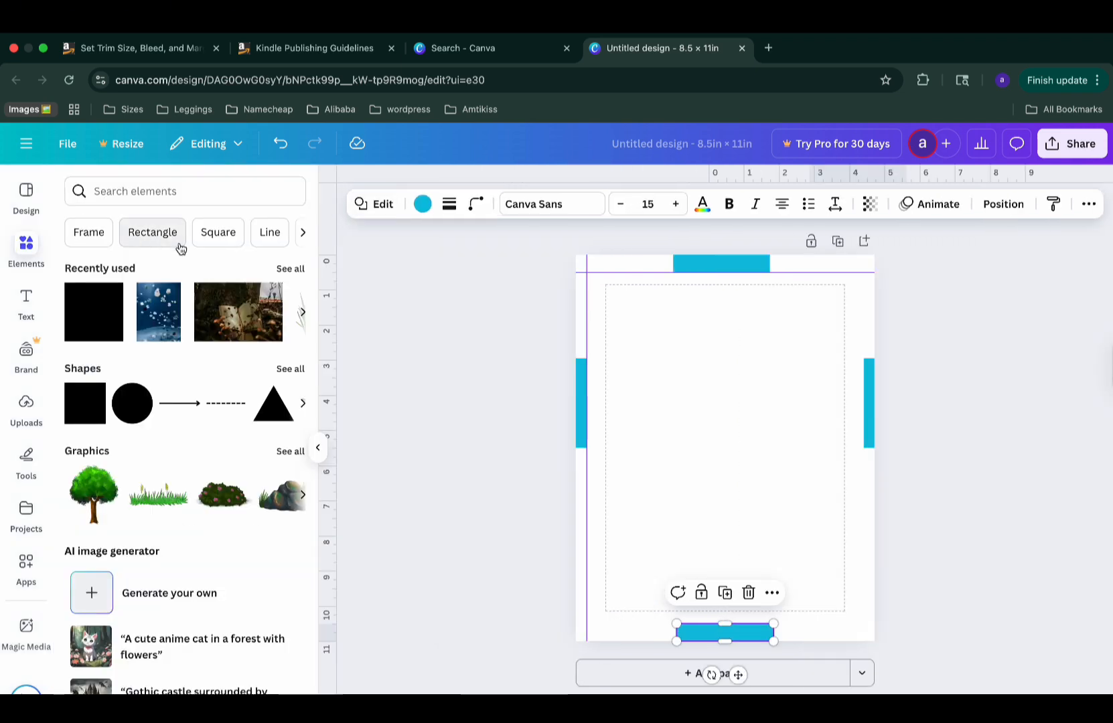
{"action": "left_click", "coordinate": [262, 238]}
{"action": "left_click", "coordinate": [129, 194]}
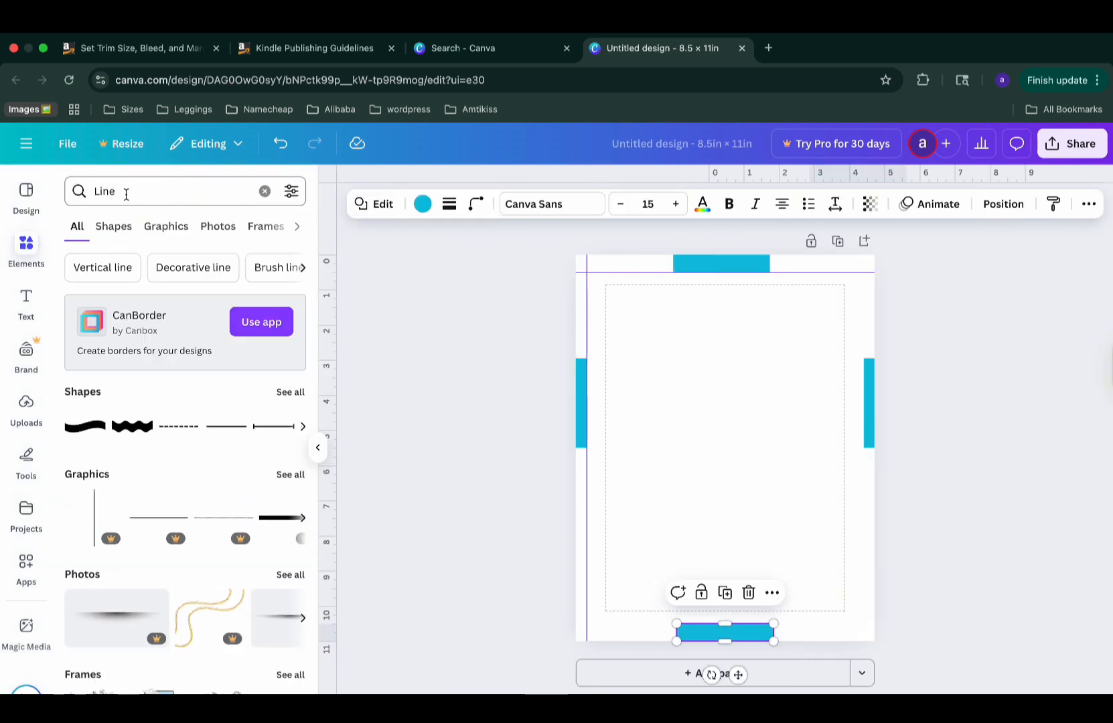
{"action": "double_click", "coordinate": [104, 193]}
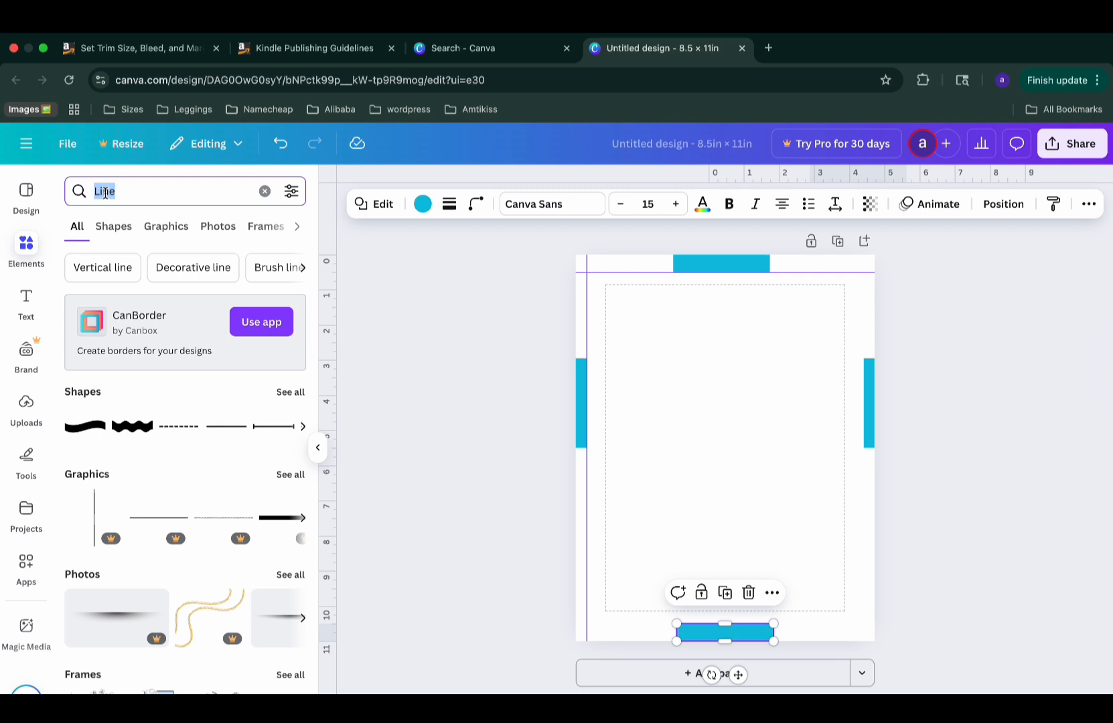
{"action": "type", "text": "rectangle outl"}
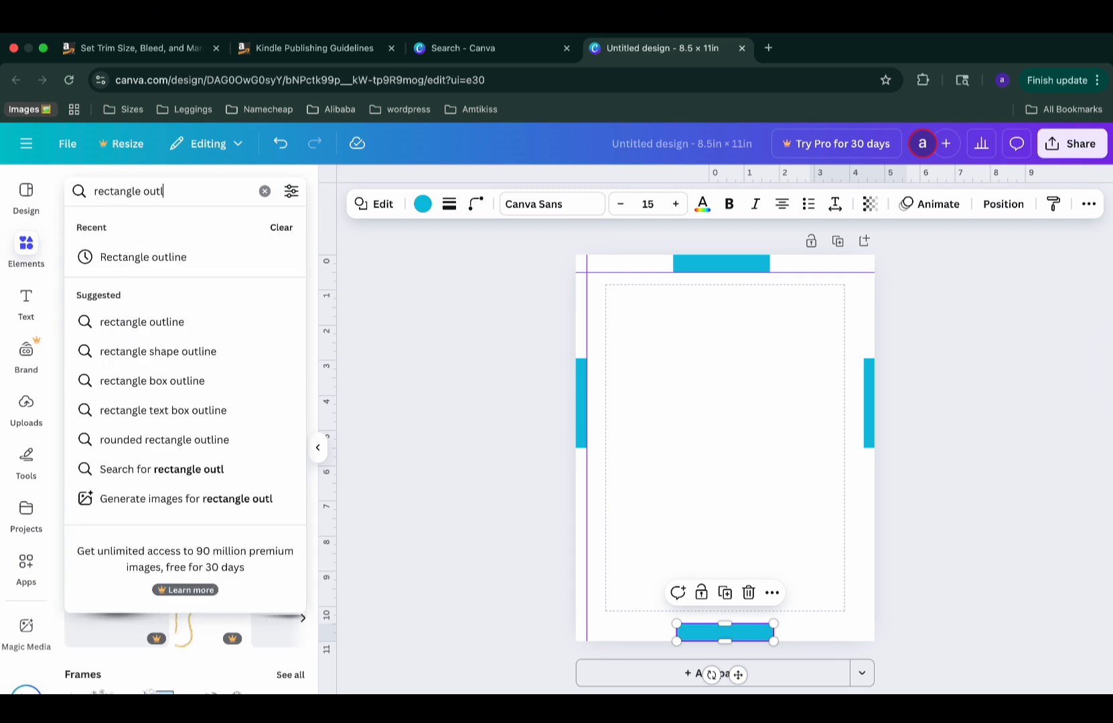
{"action": "type", "text": "ine"}
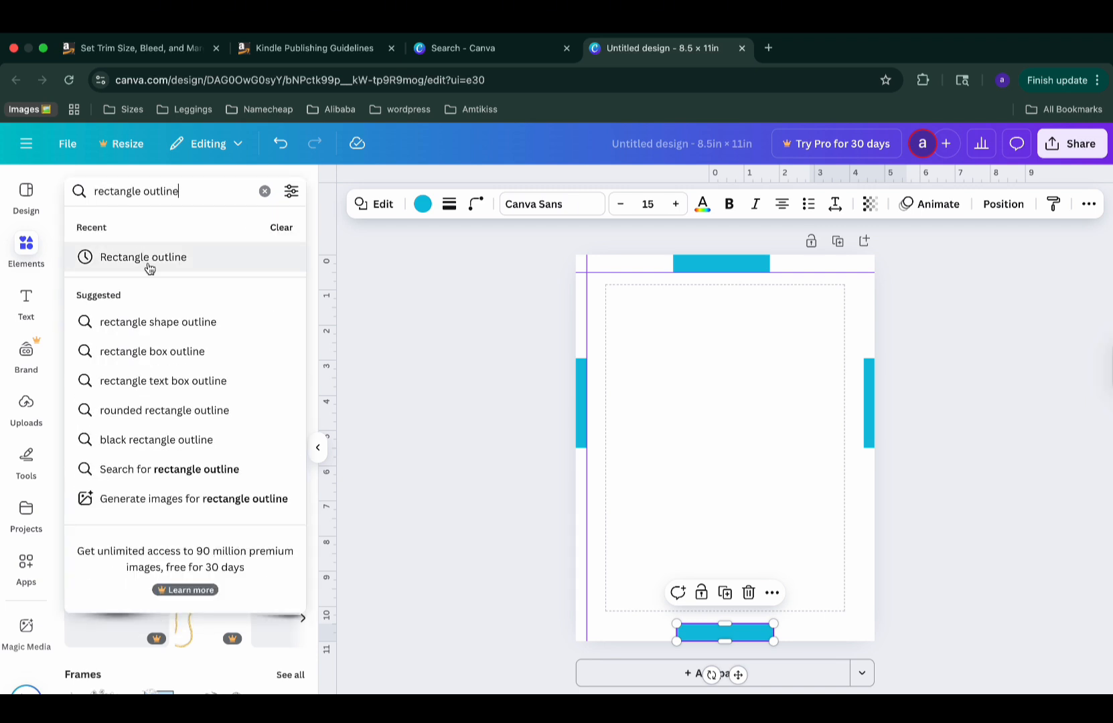
{"action": "left_click", "coordinate": [149, 267]}
Step: Browse the rectangle outline graphics for a plain free outline that could mark the margins
{"action": "scroll", "coordinate": [205, 355], "scroll_direction": "right", "scroll_amount": 2}
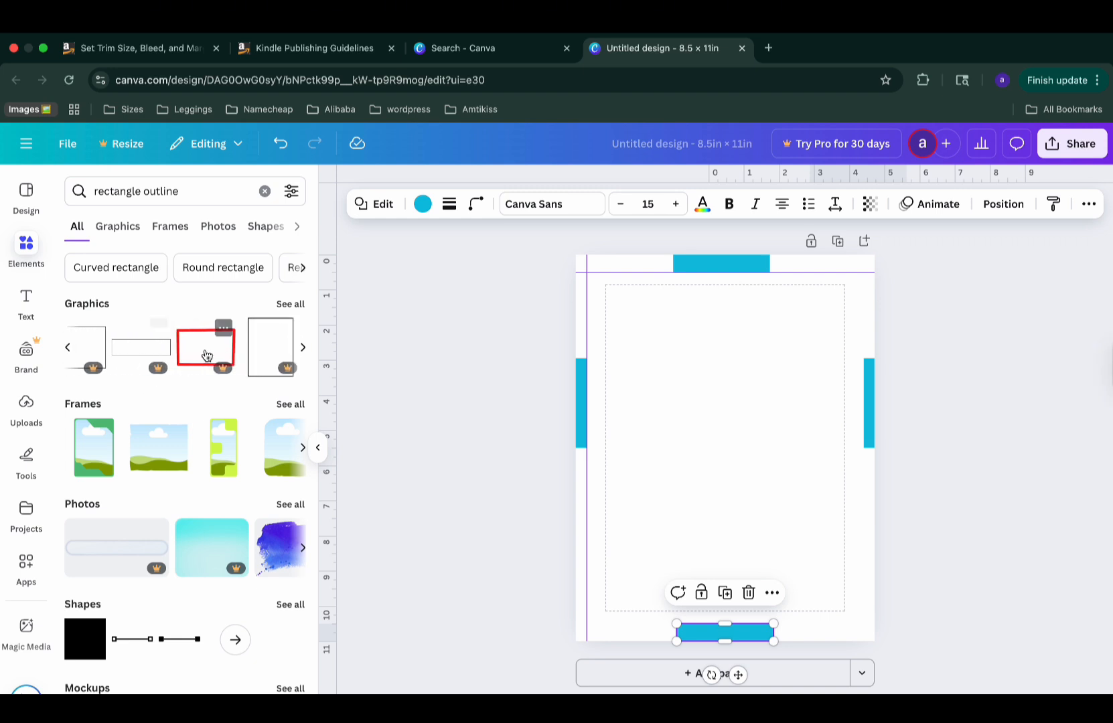
{"action": "scroll", "coordinate": [207, 355], "scroll_direction": "right", "scroll_amount": 5}
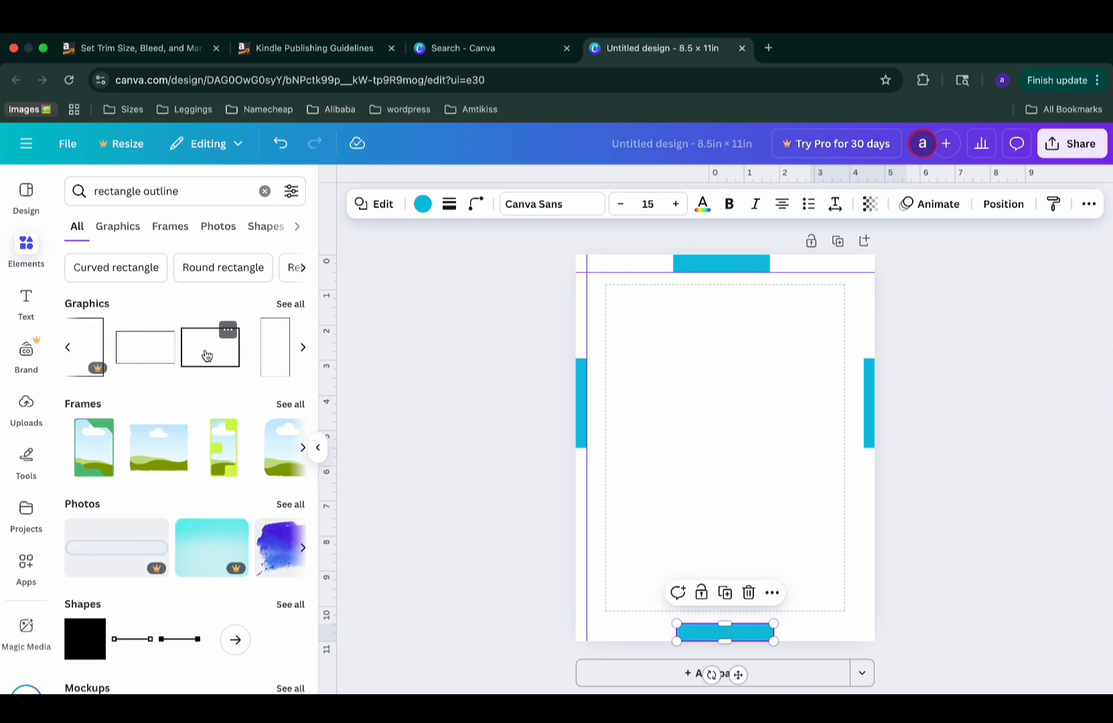
{"action": "scroll", "coordinate": [206, 355], "scroll_direction": "right", "scroll_amount": 2}
{"action": "scroll", "coordinate": [206, 355], "scroll_direction": "left", "scroll_amount": 2}
{"action": "scroll", "coordinate": [206, 355], "scroll_direction": "right", "scroll_amount": 1}
{"action": "scroll", "coordinate": [206, 356], "scroll_direction": "left", "scroll_amount": 2}
{"action": "scroll", "coordinate": [206, 356], "scroll_direction": "right", "scroll_amount": 2}
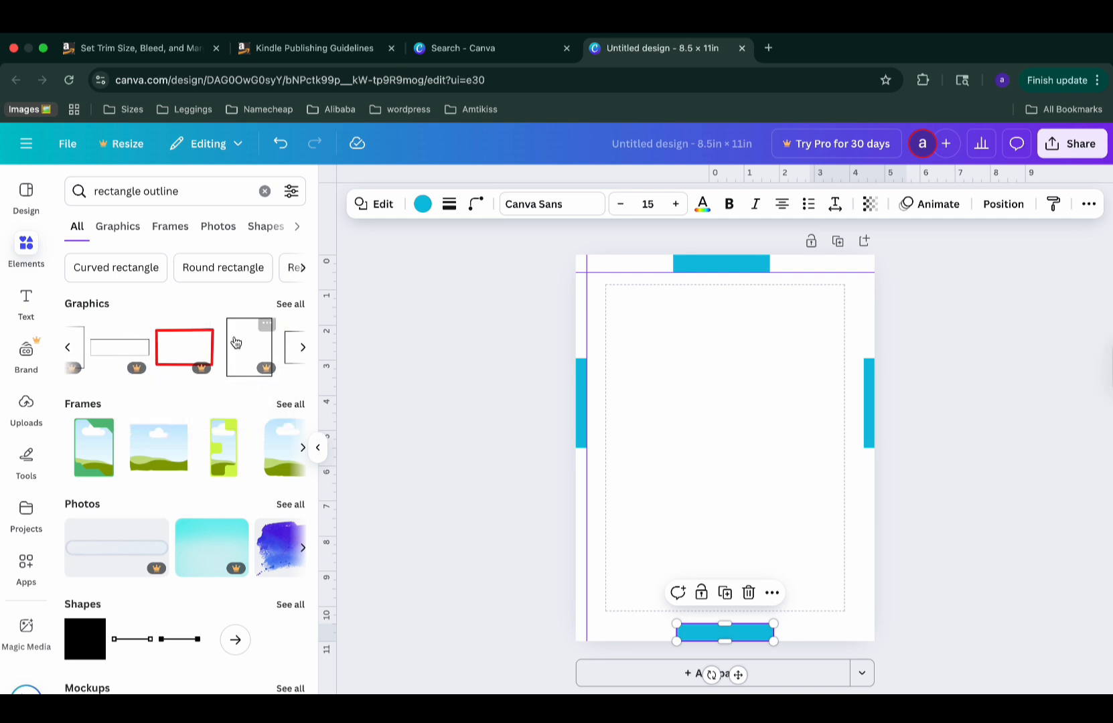
{"action": "scroll", "coordinate": [202, 399], "scroll_direction": "down", "scroll_amount": 1}
{"action": "scroll", "coordinate": [203, 400], "scroll_direction": "down", "scroll_amount": 1}
{"action": "scroll", "coordinate": [205, 394], "scroll_direction": "up", "scroll_amount": 1}
{"action": "scroll", "coordinate": [237, 371], "scroll_direction": "right", "scroll_amount": 5}
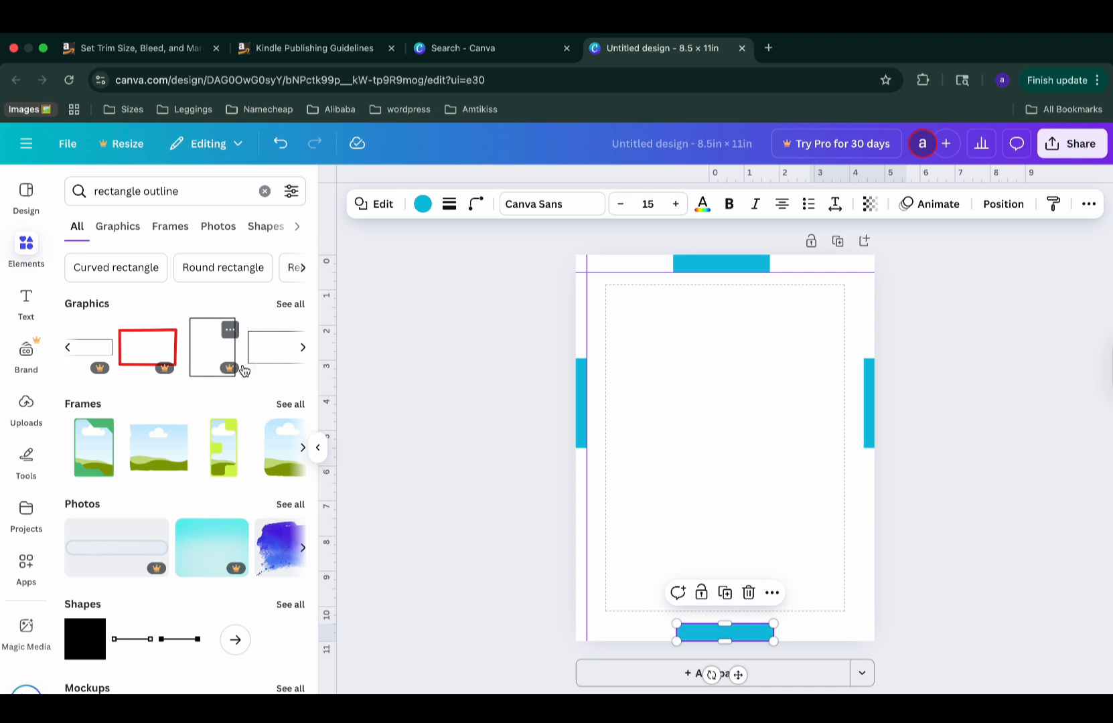
Step: Try a landscape rectangle outline stretched between the left and right strips and raised level with their tops, and delete it
{"action": "left_click", "coordinate": [161, 358]}
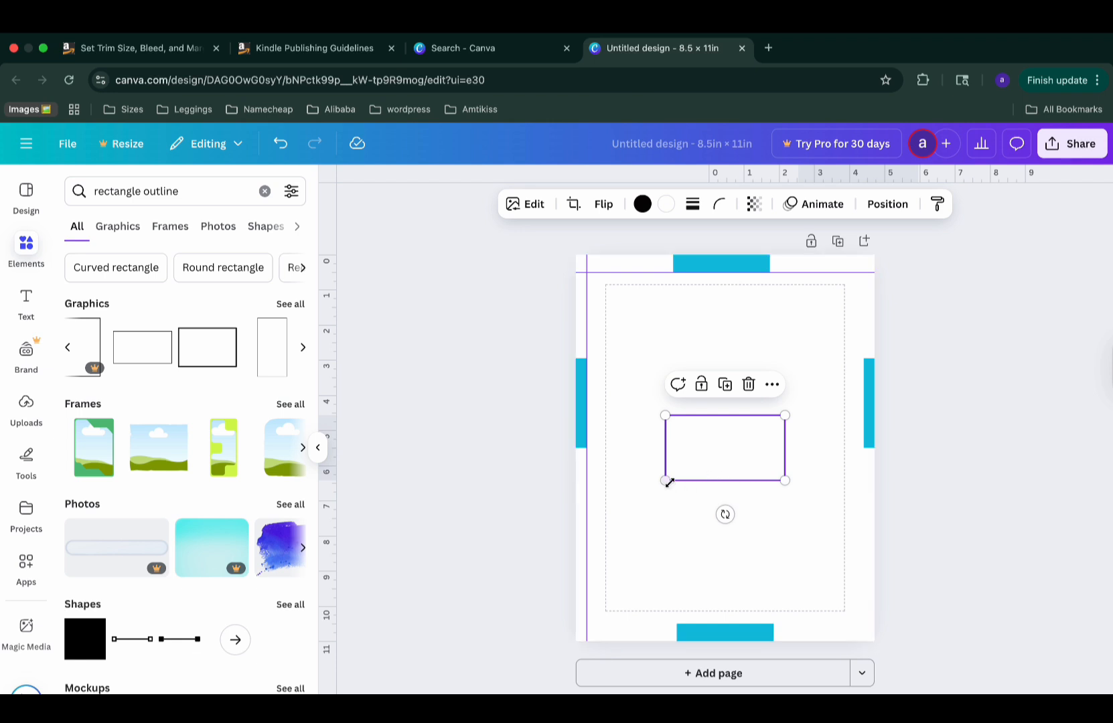
{"action": "left_click_drag", "start_coordinate": [666, 482], "coordinate": [611, 564]}
{"action": "left_click_drag", "start_coordinate": [785, 418], "coordinate": [826, 310]}
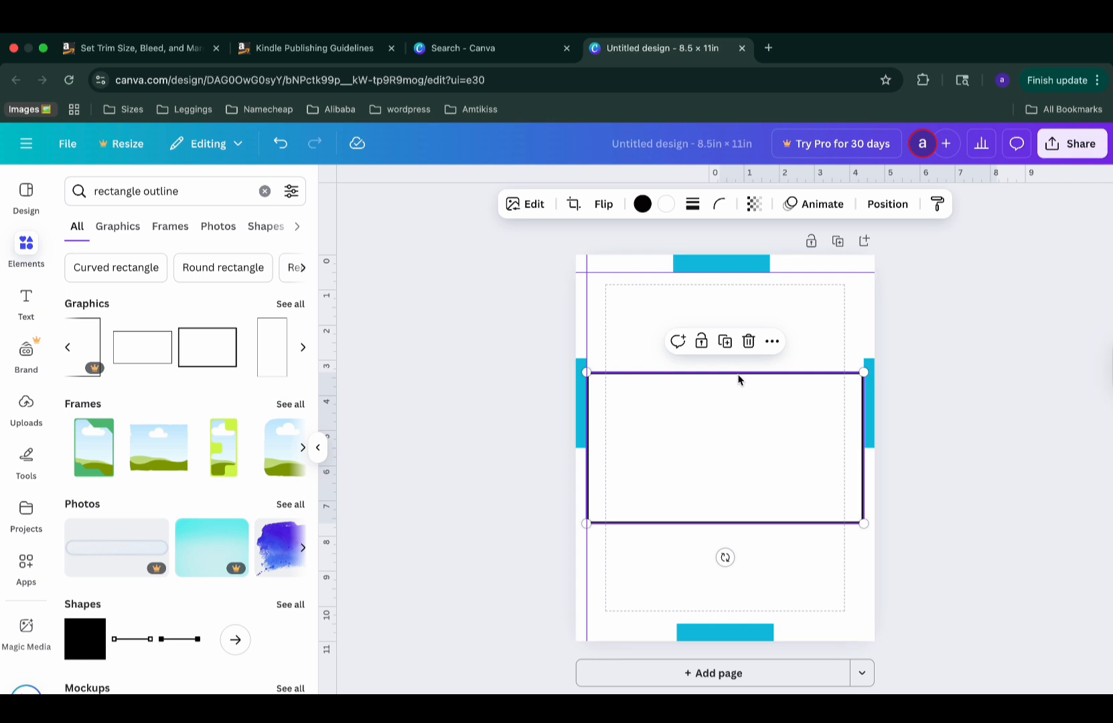
{"action": "left_click_drag", "start_coordinate": [736, 379], "coordinate": [735, 365]}
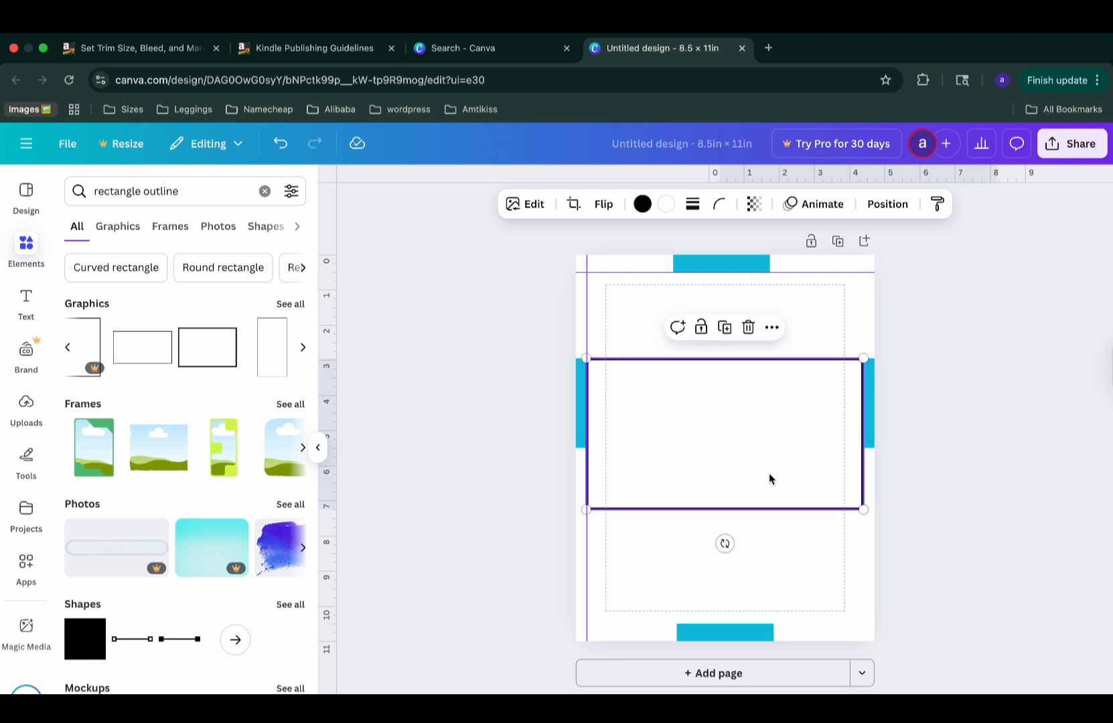
{"action": "key", "text": "Delete"}
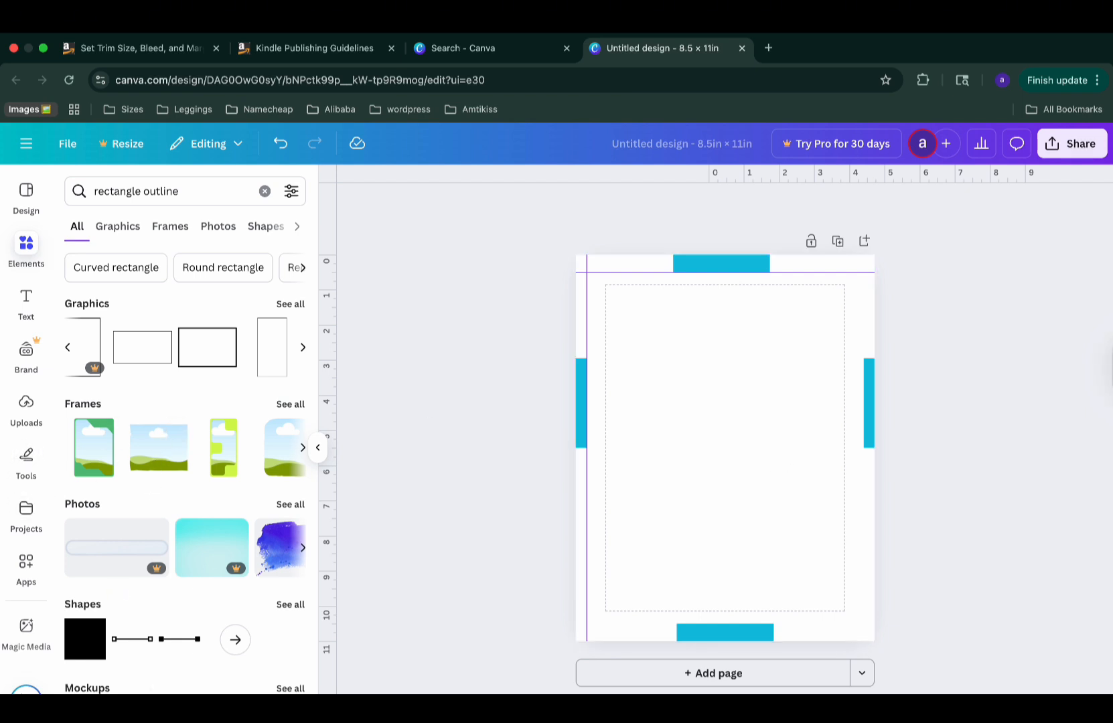
Step: Try out one portrait and two landscape rectangle outlines from the search results on the page, deleting each one
{"action": "left_click", "coordinate": [727, 264]}
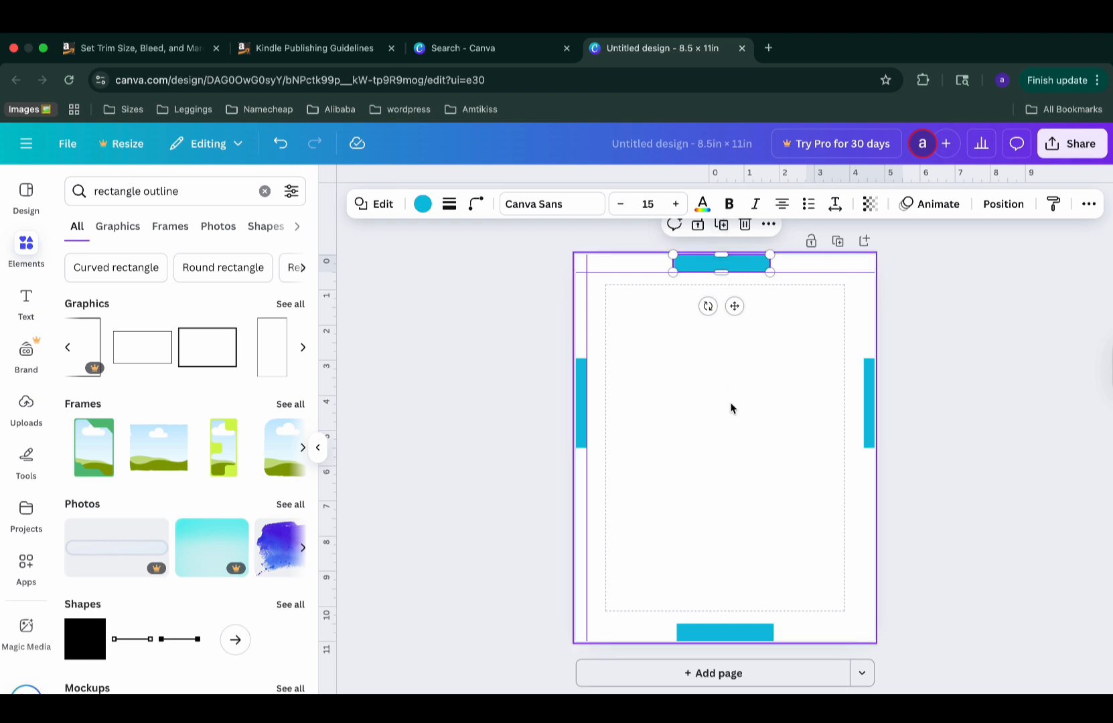
{"action": "left_click", "coordinate": [726, 429]}
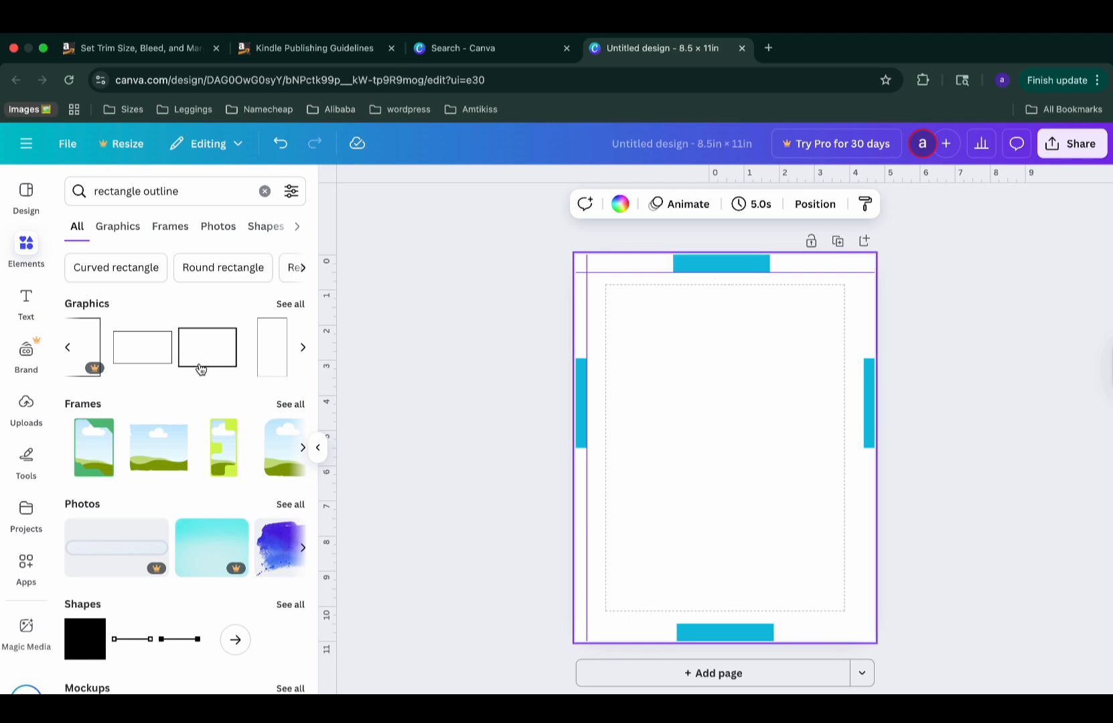
{"action": "left_click", "coordinate": [154, 356]}
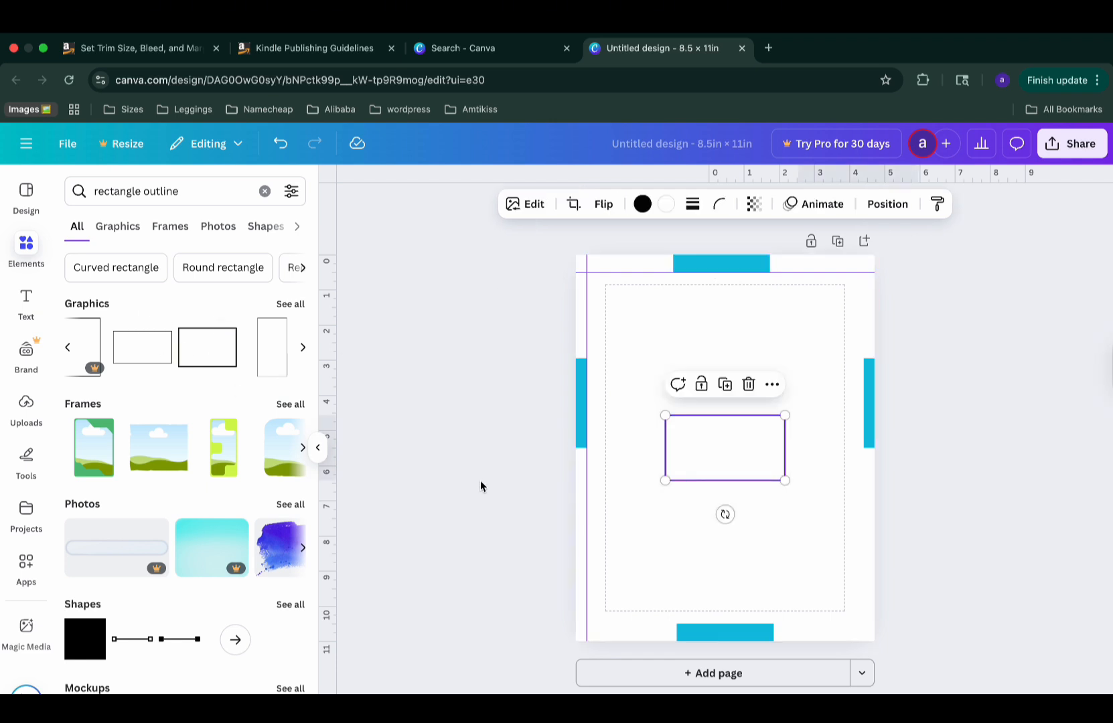
{"action": "left_click", "coordinate": [751, 386]}
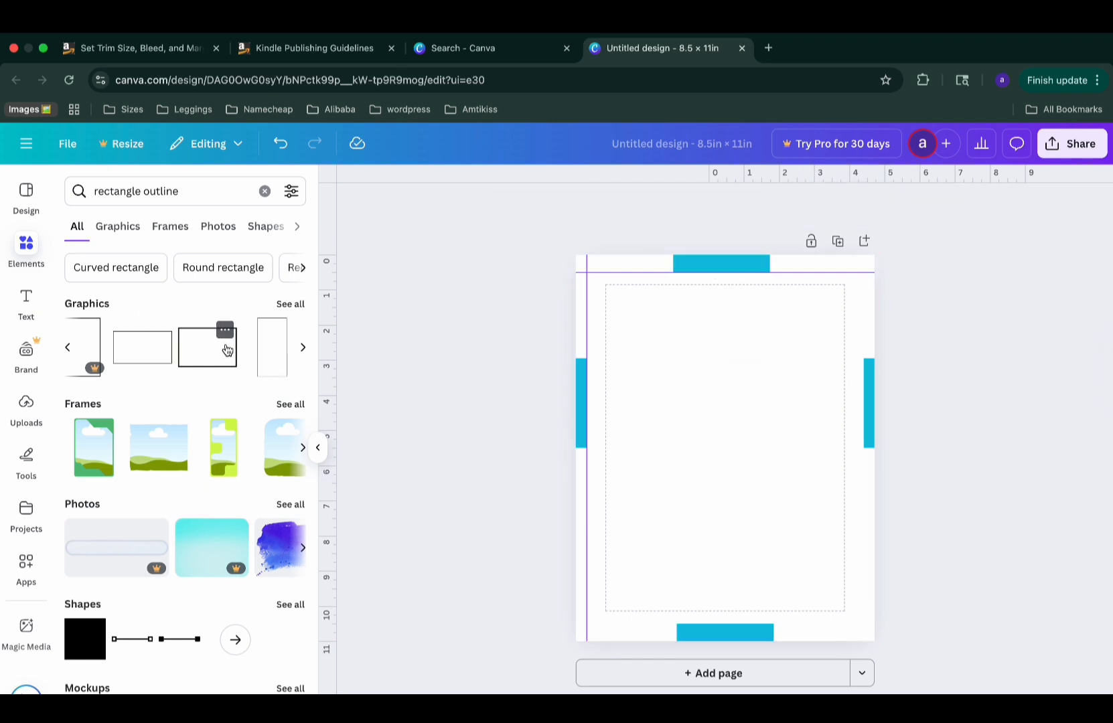
{"action": "left_click", "coordinate": [269, 360]}
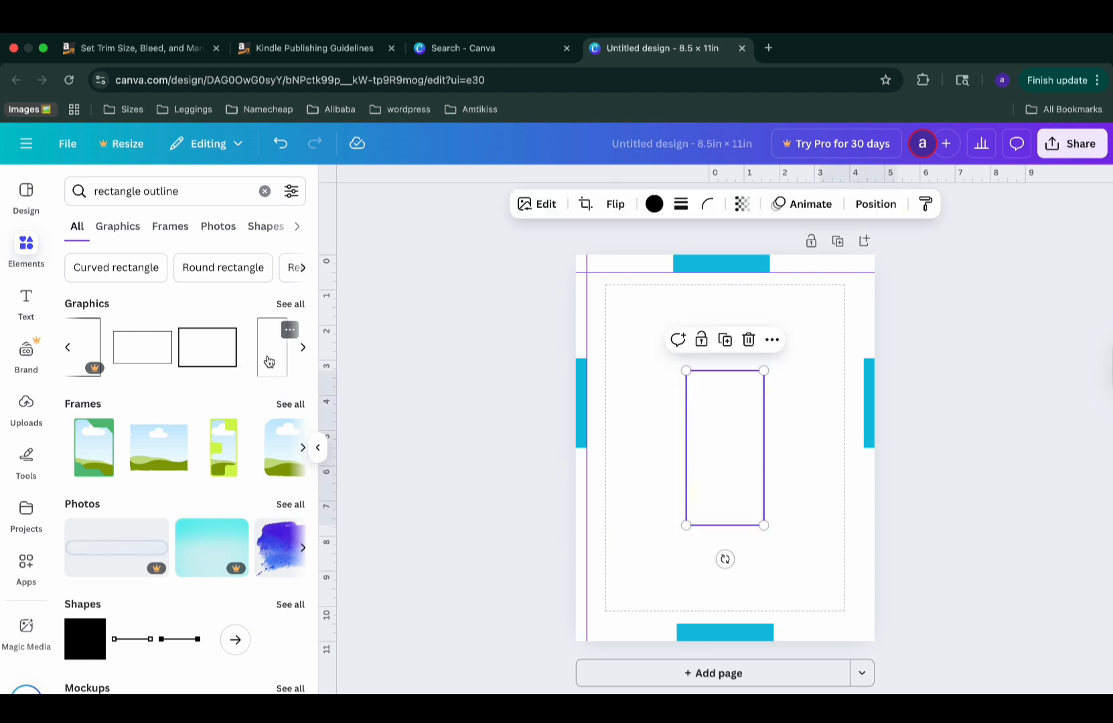
{"action": "left_click", "coordinate": [749, 342]}
{"action": "scroll", "coordinate": [201, 350], "scroll_direction": "right", "scroll_amount": 2}
{"action": "left_click", "coordinate": [211, 362]}
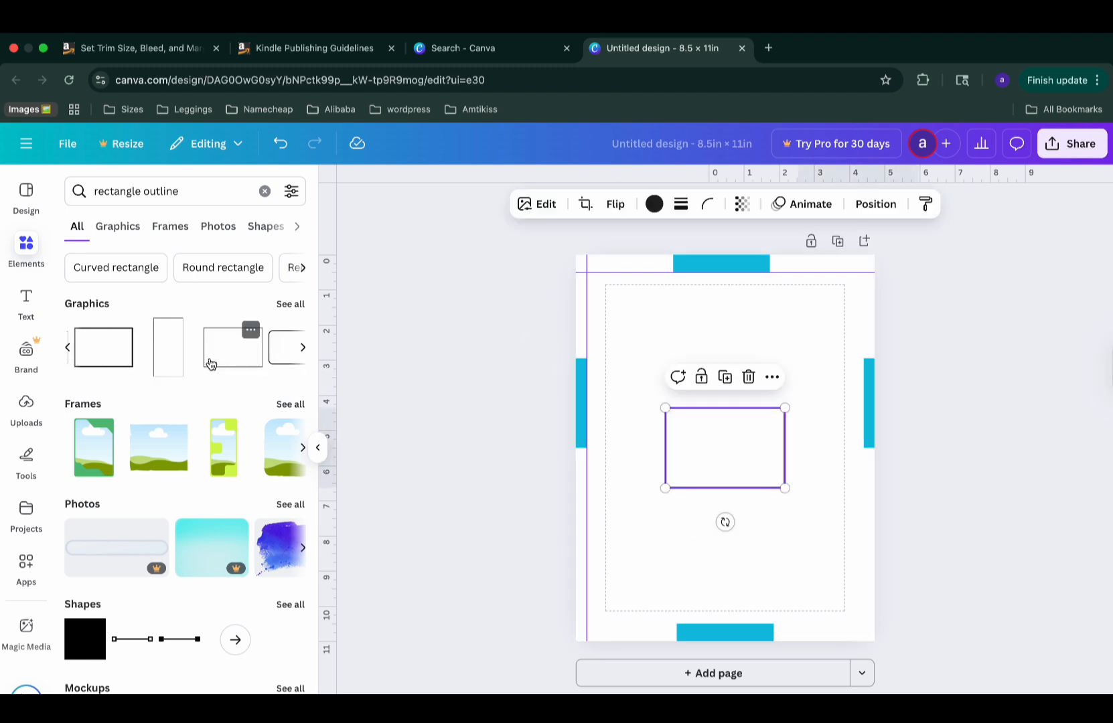
{"action": "left_click", "coordinate": [749, 376]}
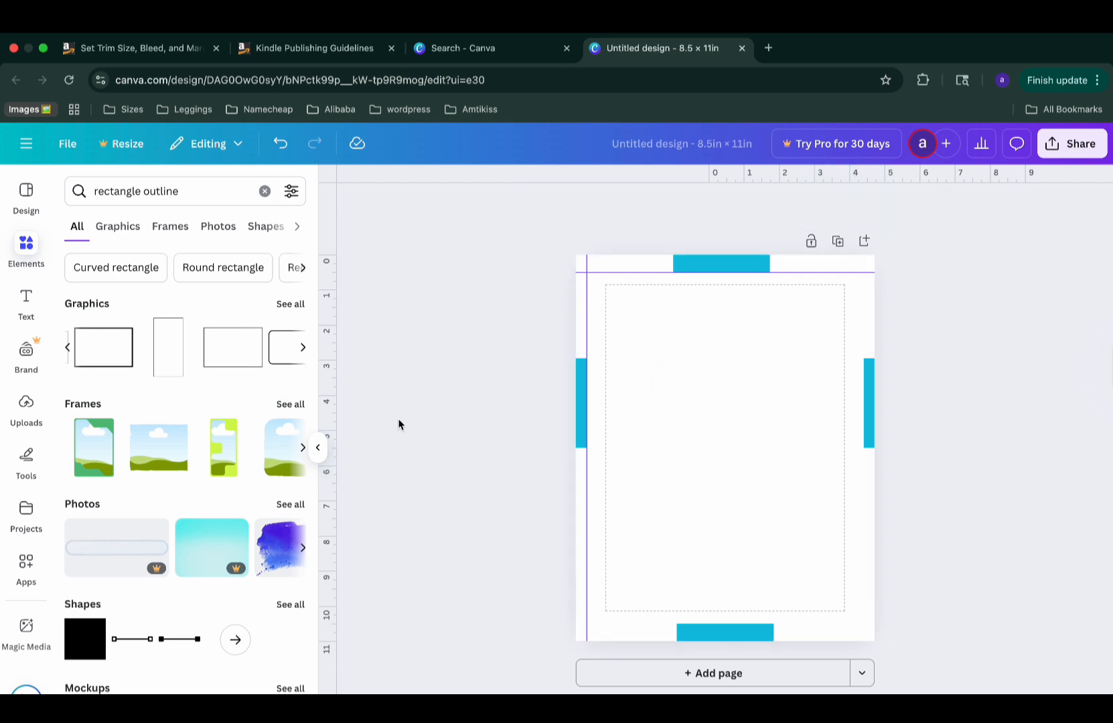
Step: Show all rectangle outline graphics, try another thin landscape outline on the page and delete it
{"action": "left_click", "coordinate": [290, 305]}
{"action": "left_click", "coordinate": [103, 580]}
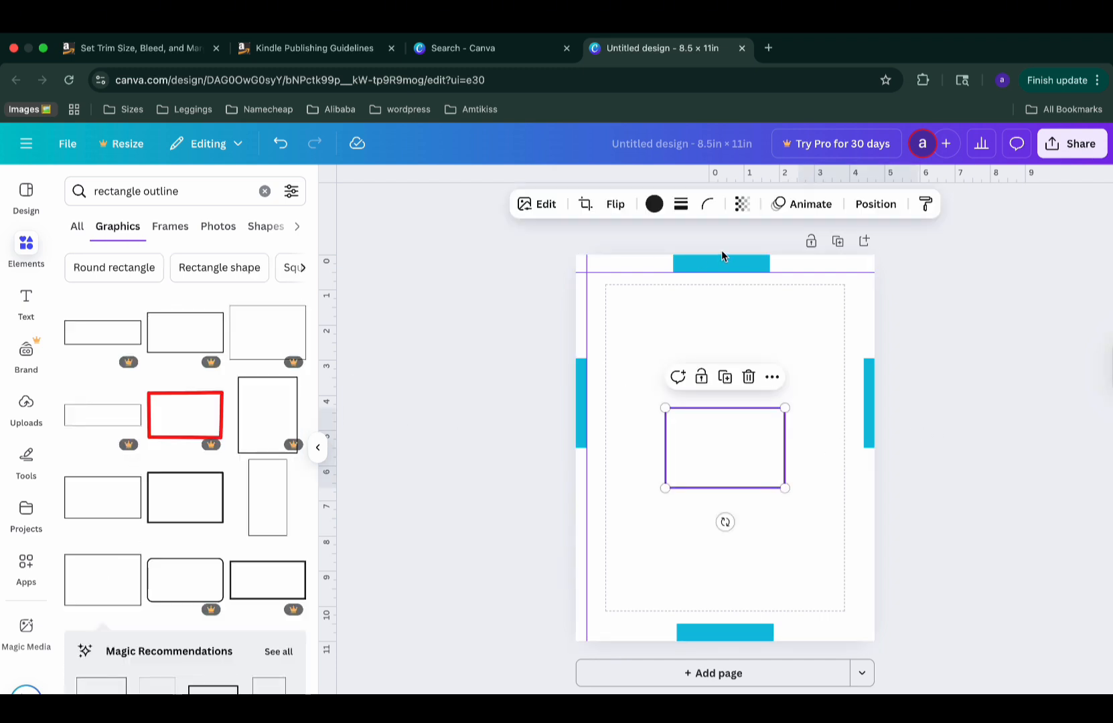
{"action": "left_click", "coordinate": [749, 377]}
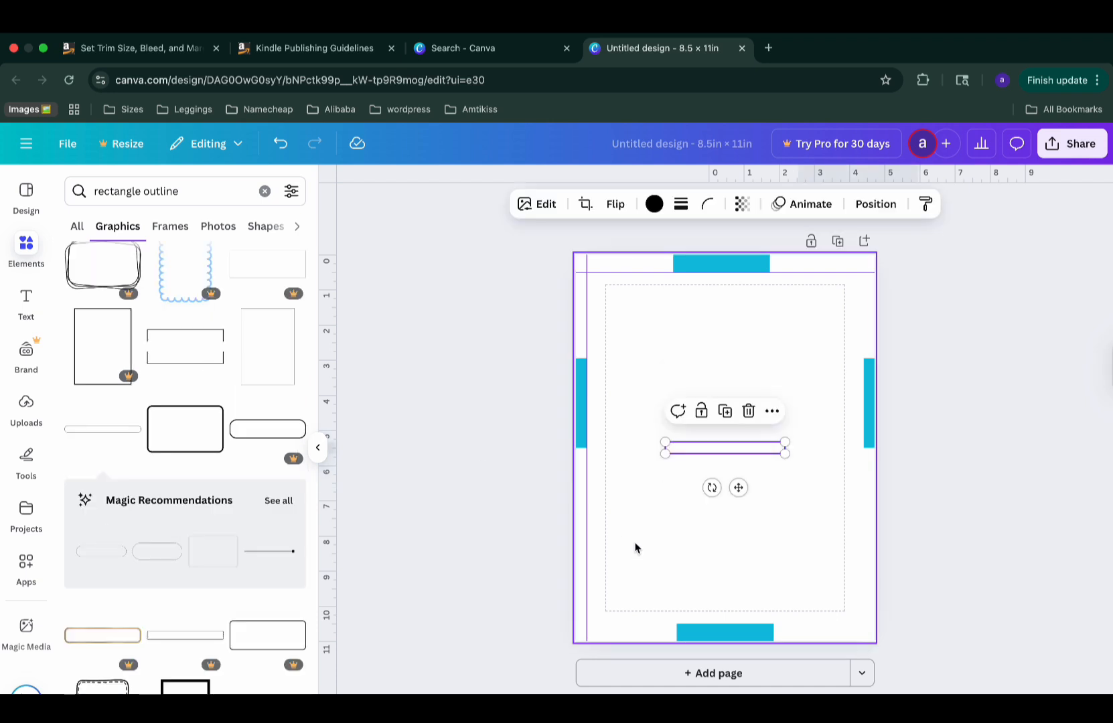
Step: Delete the thin landscape outline and search the graphics for "Rectangle shape editable in the middle"
{"action": "left_click", "coordinate": [749, 410]}
{"action": "type", "text": "Rectangle shape editable in the"}
{"action": "type", "text": " middle"}
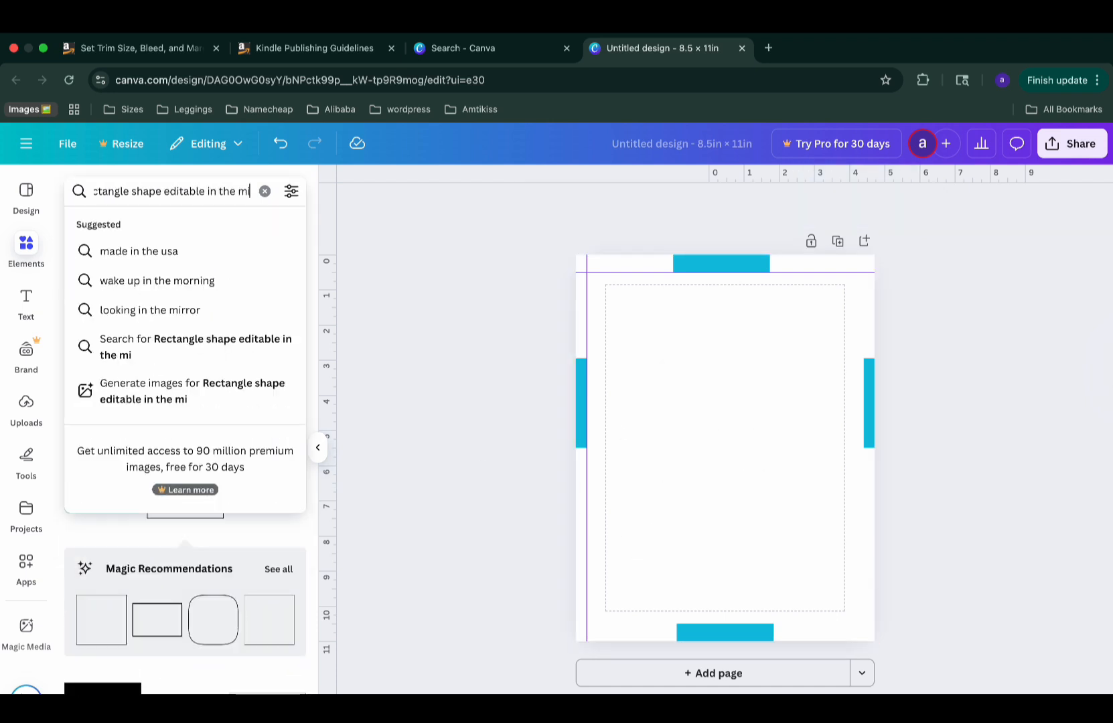
{"action": "key", "text": "Return"}
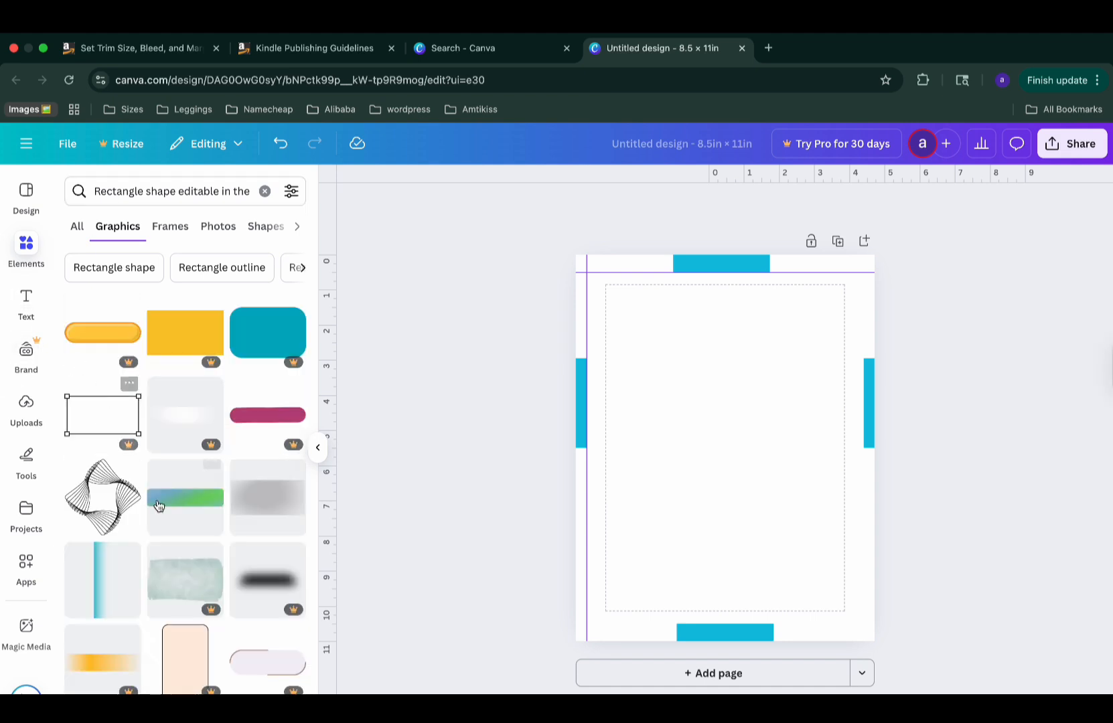
{"action": "scroll", "coordinate": [154, 585], "scroll_direction": "down", "scroll_amount": 3}
{"action": "scroll", "coordinate": [155, 584], "scroll_direction": "up", "scroll_amount": 3}
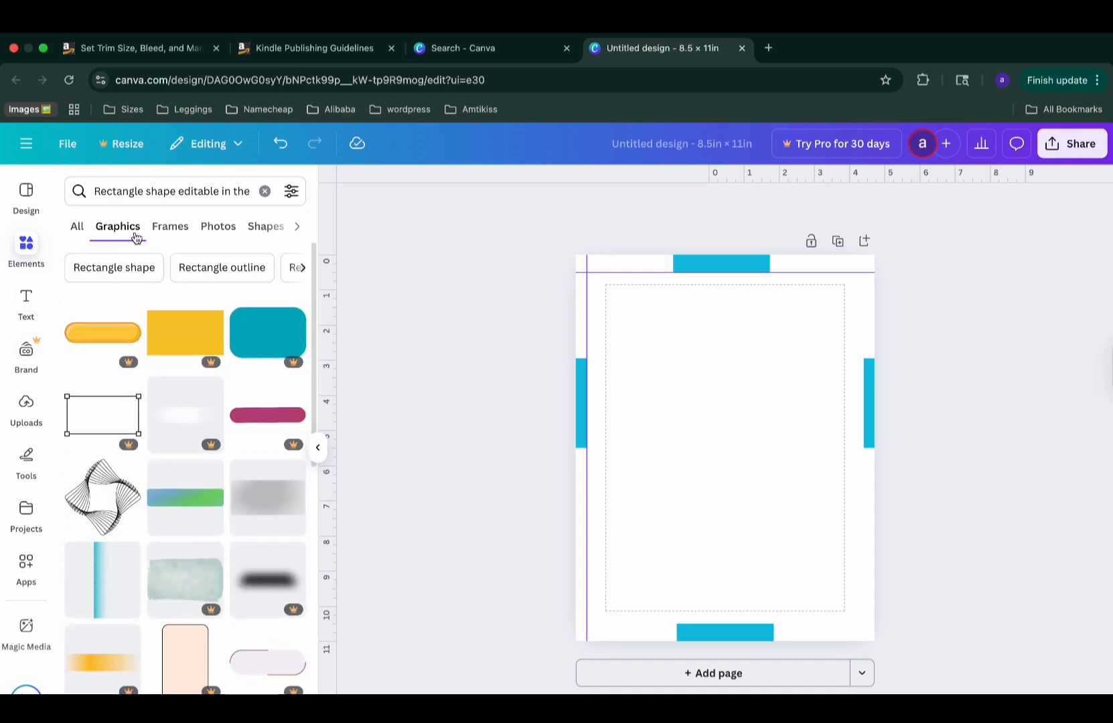
Step: Find square outline graphics and add the free Lined Wireframe Square Frame to the page
{"action": "left_click", "coordinate": [213, 268]}
{"action": "scroll", "coordinate": [87, 466], "scroll_direction": "down", "scroll_amount": 3}
{"action": "scroll", "coordinate": [87, 466], "scroll_direction": "down", "scroll_amount": 3}
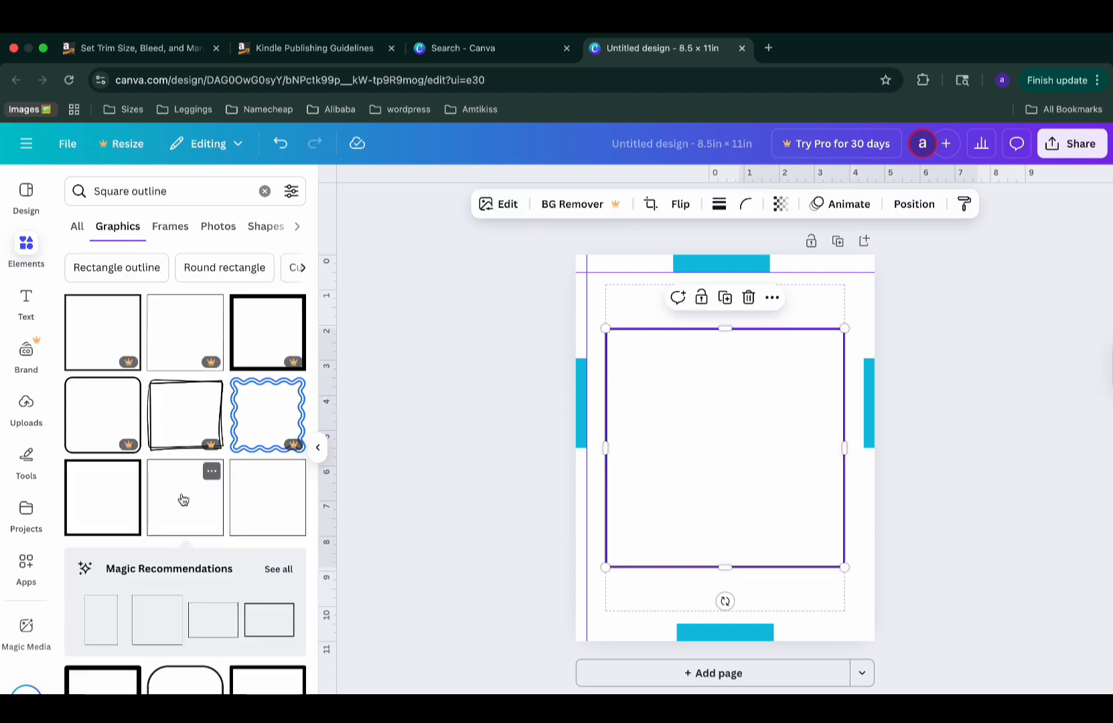
Step: Save the Lined Wireframe Square Frame to a new folder named "Useful elements" inside Uploads
{"action": "left_click", "coordinate": [212, 473]}
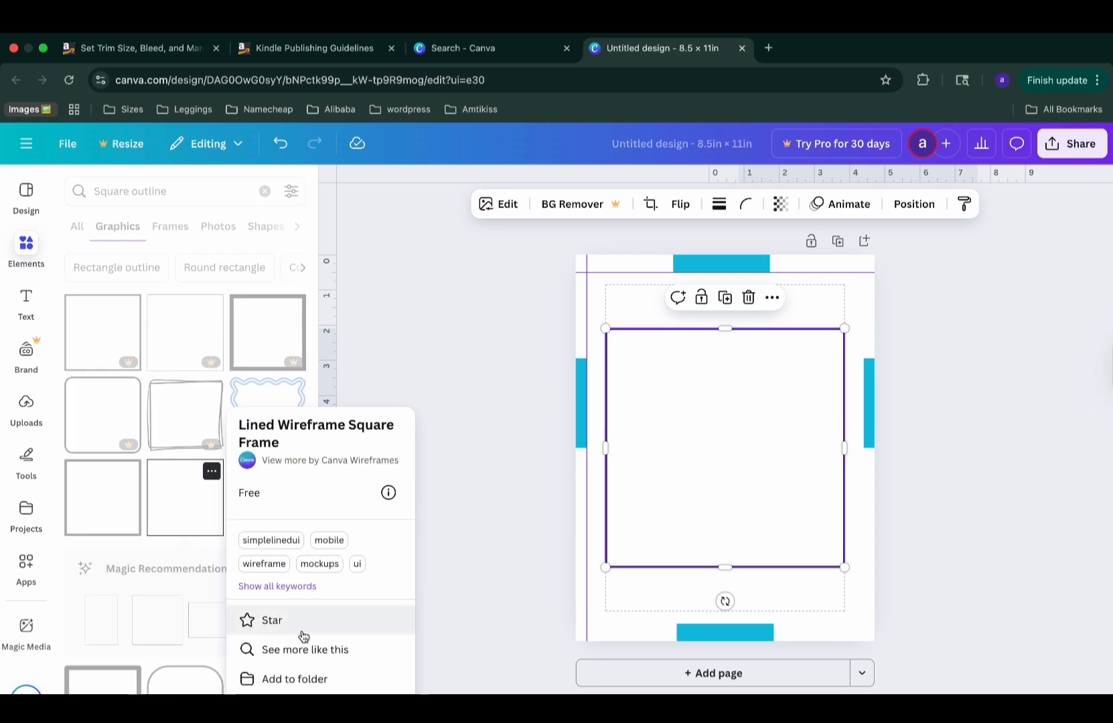
{"action": "left_click", "coordinate": [294, 679]}
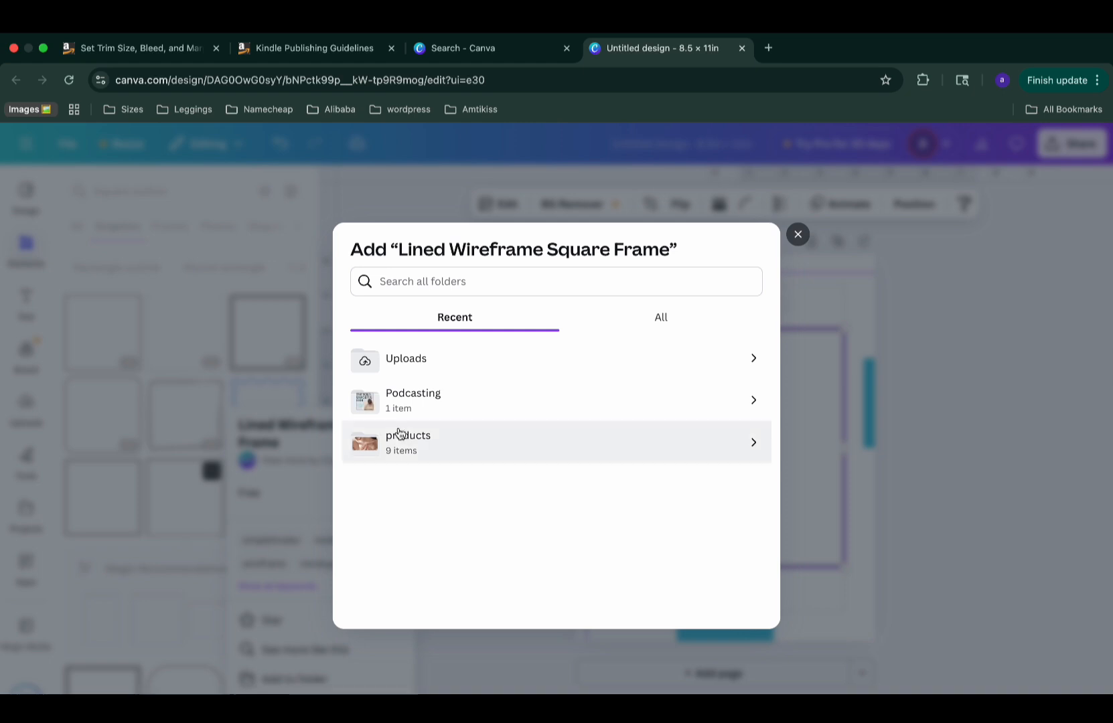
{"action": "left_click", "coordinate": [410, 361]}
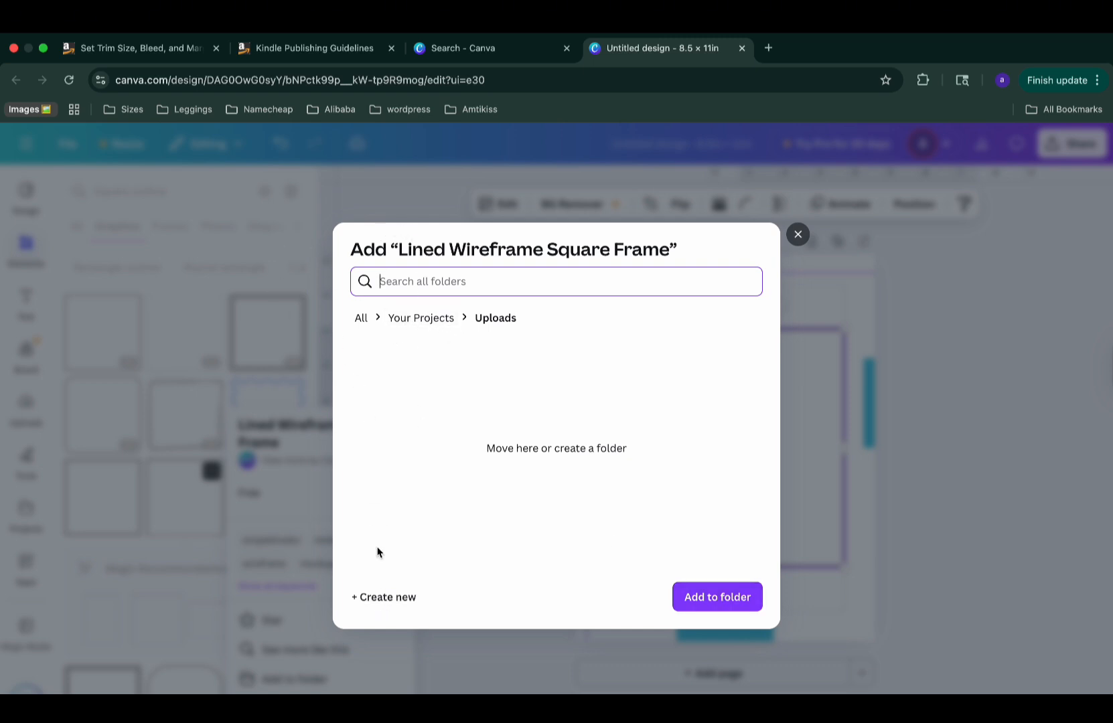
{"action": "left_click", "coordinate": [384, 600]}
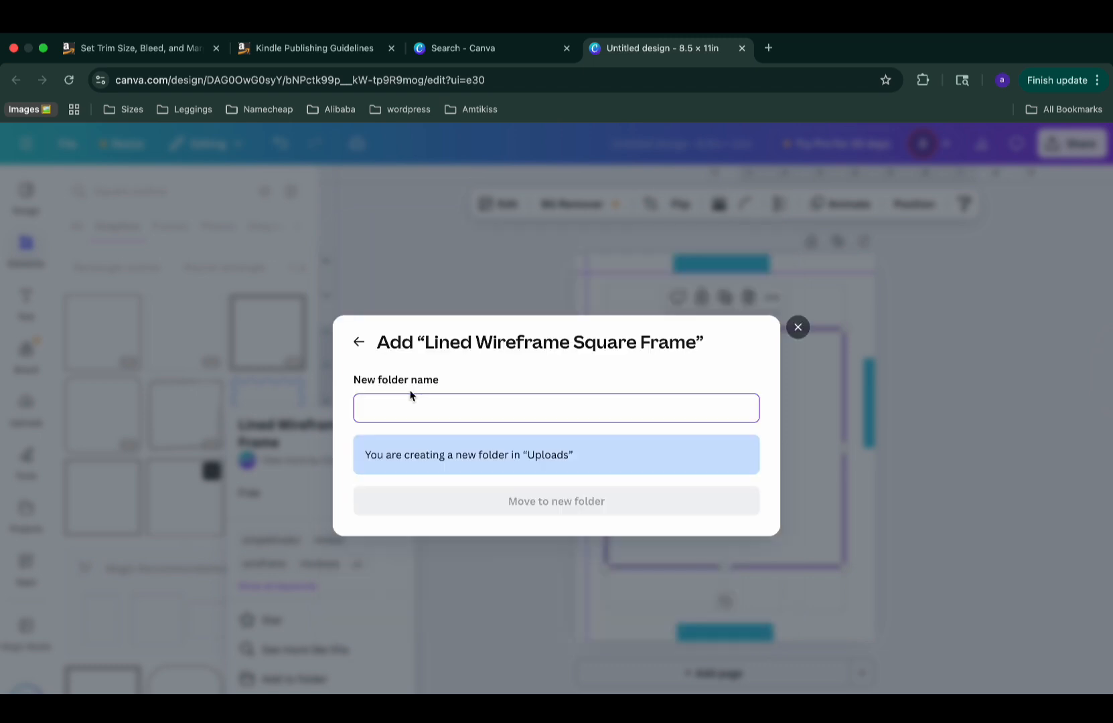
{"action": "type", "text": "Useful elements"}
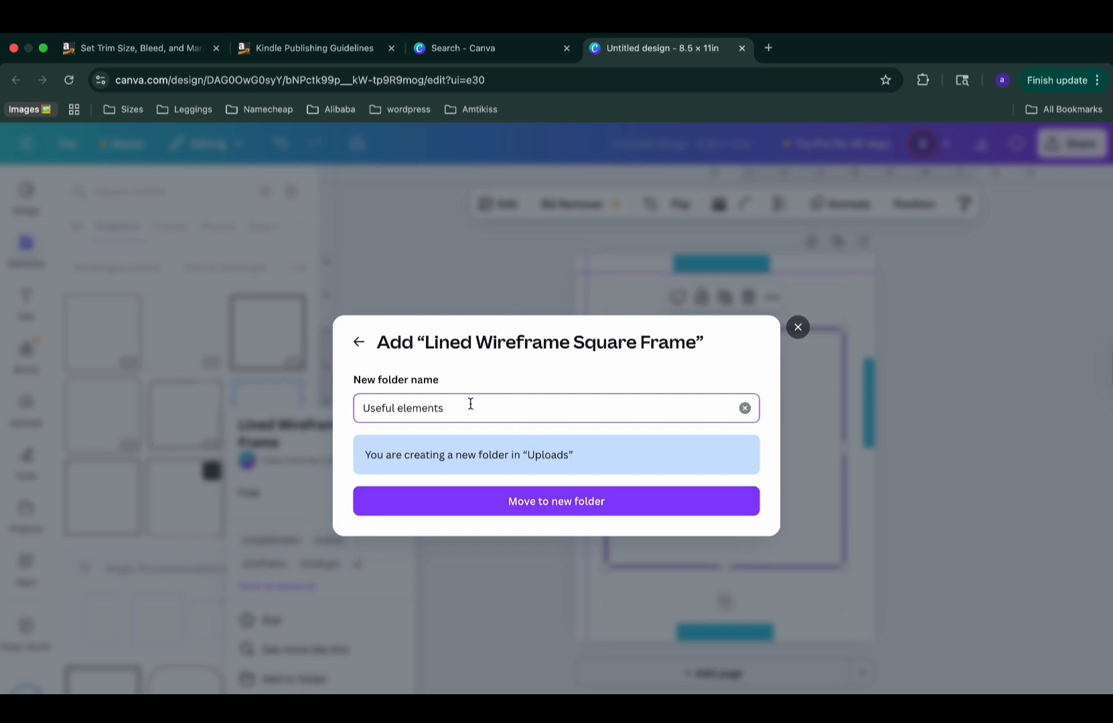
{"action": "key", "text": "Return"}
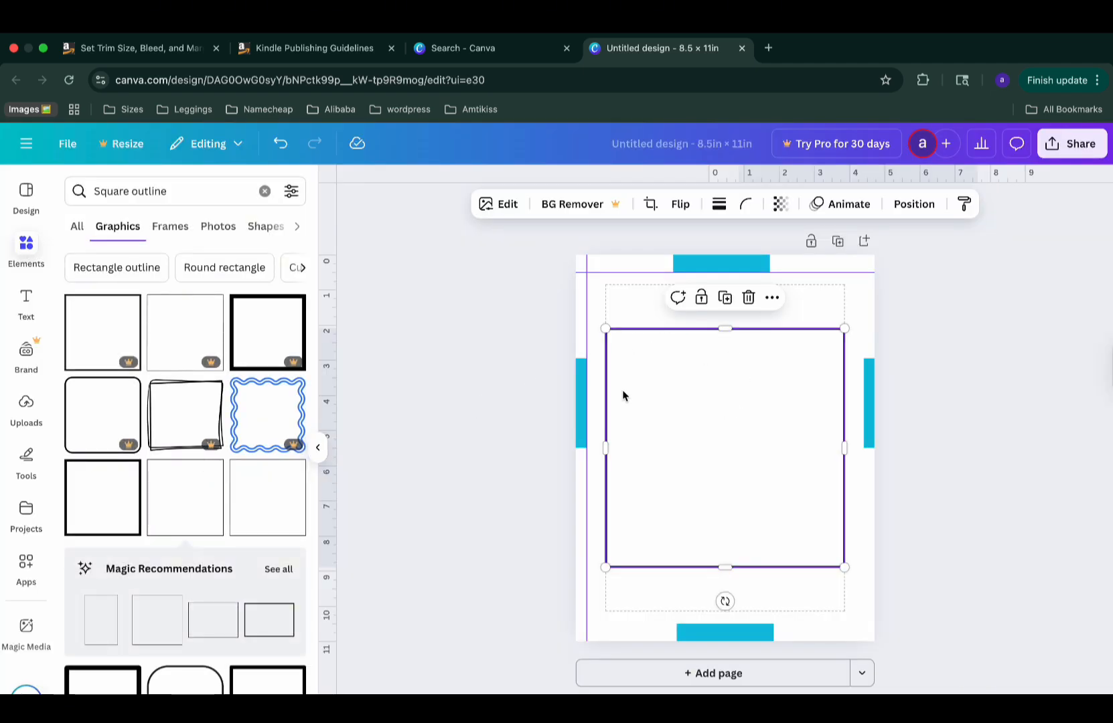
Step: Stretch the square frame on all four sides until its edges meet the inner edges of the blue margin strips
{"action": "left_click_drag", "start_coordinate": [727, 329], "coordinate": [723, 273]}
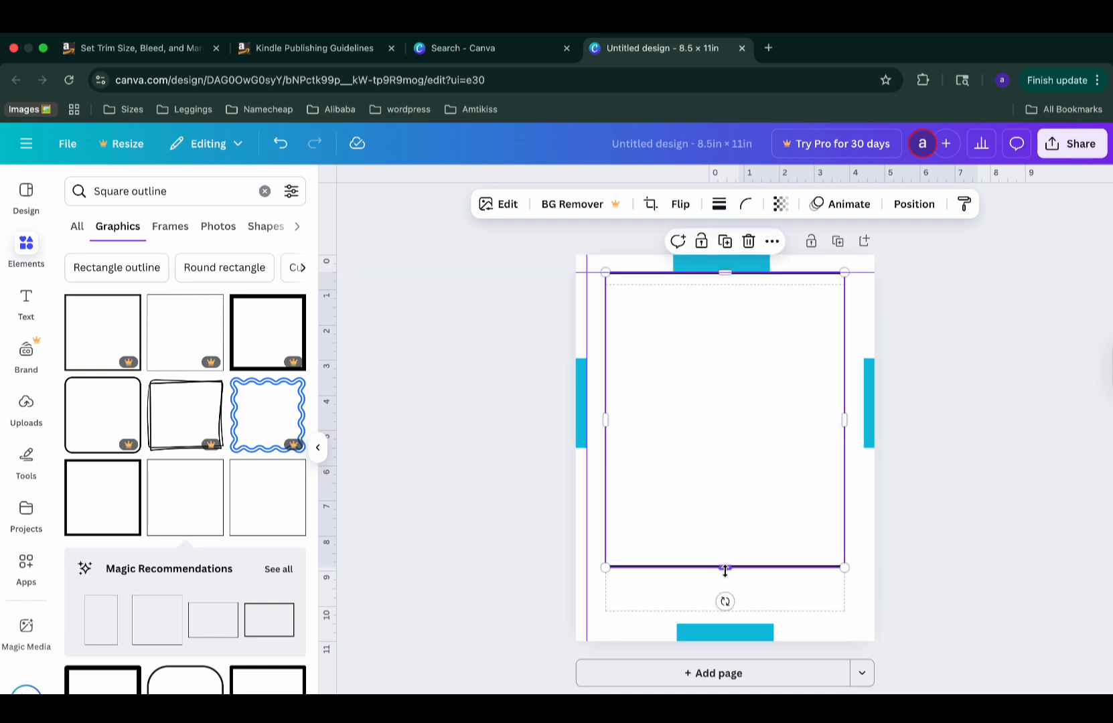
{"action": "left_click_drag", "start_coordinate": [725, 569], "coordinate": [723, 623]}
{"action": "left_click_drag", "start_coordinate": [606, 447], "coordinate": [587, 448]}
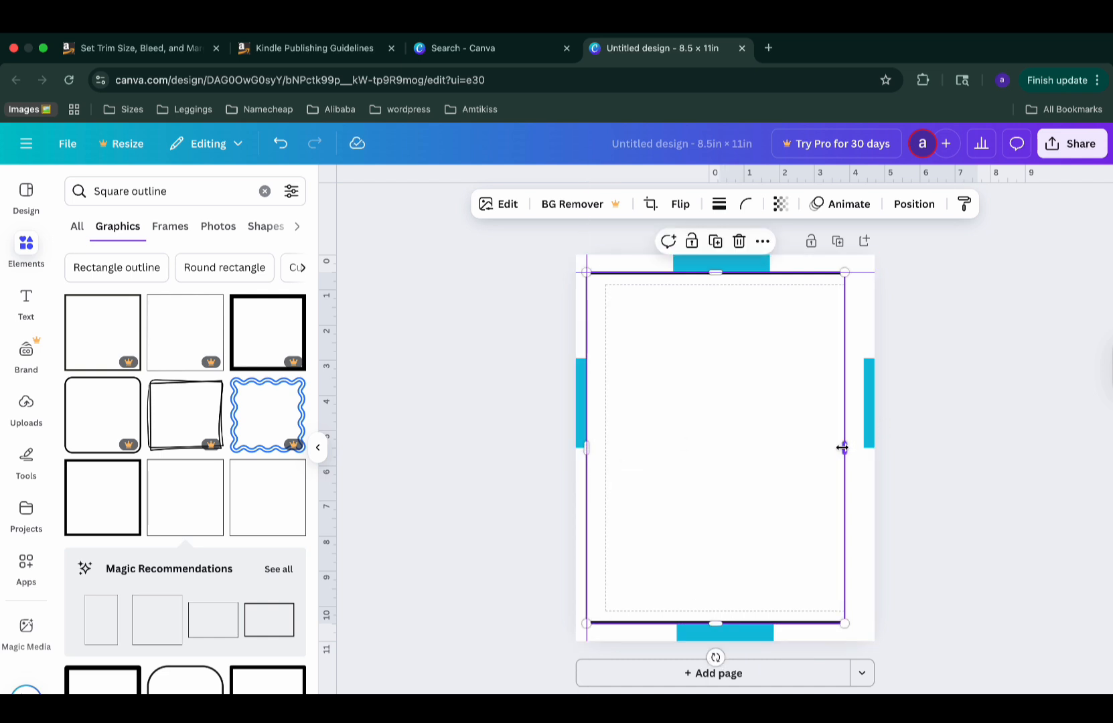
{"action": "left_click_drag", "start_coordinate": [844, 448], "coordinate": [858, 447]}
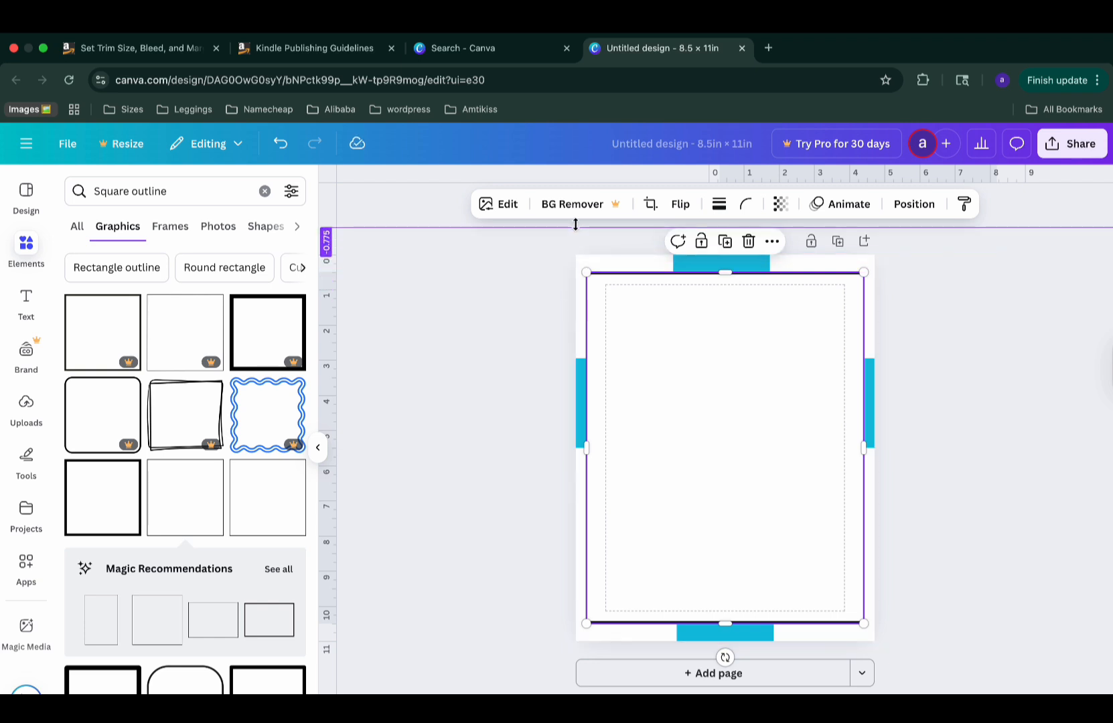
{"action": "left_click", "coordinate": [471, 452]}
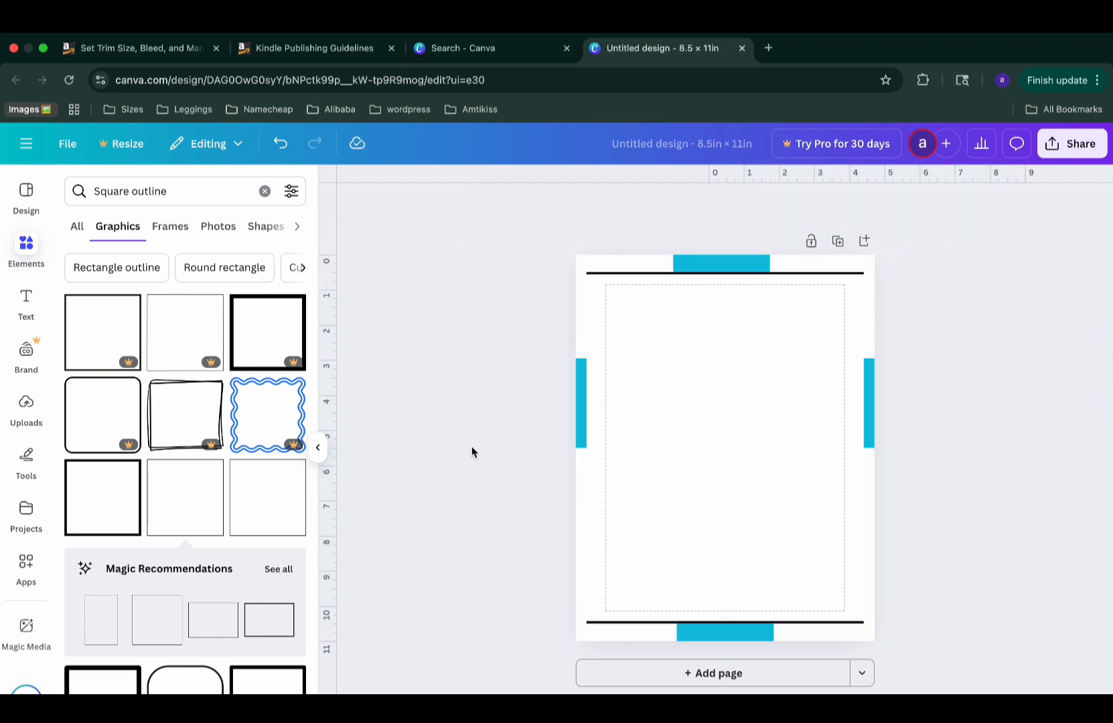
Step: Give the margin frame a solid stroke so that all four sides are outlined
{"action": "left_click", "coordinate": [761, 360]}
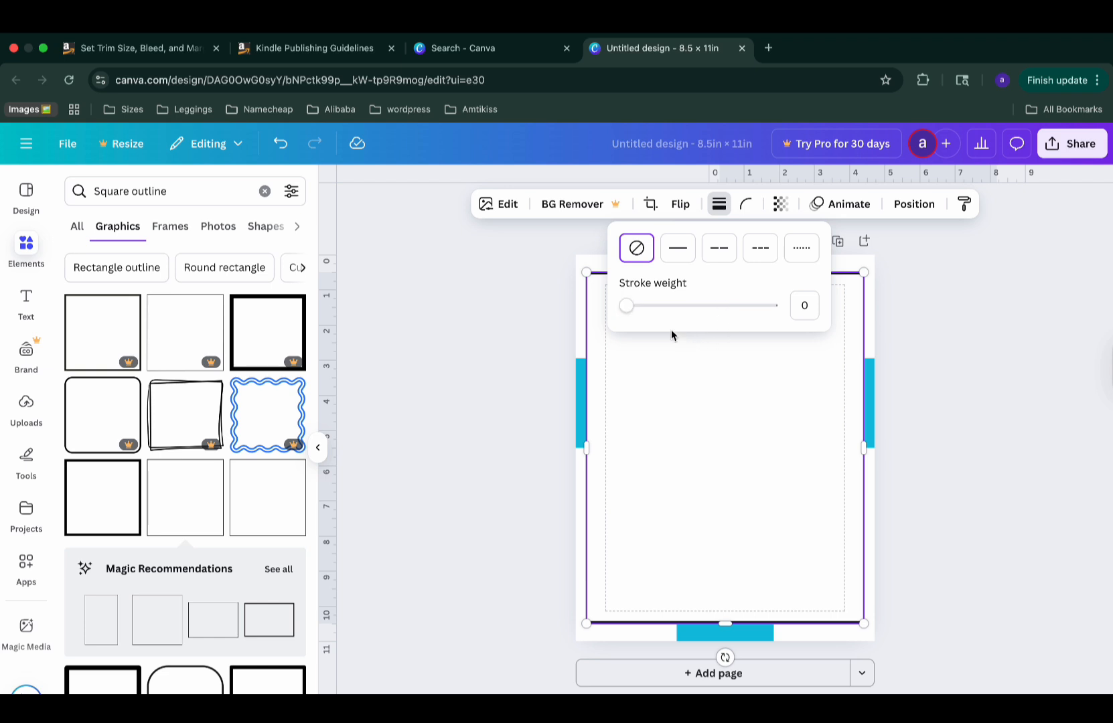
{"action": "left_click", "coordinate": [676, 253]}
{"action": "left_click", "coordinate": [528, 535]}
{"action": "left_click", "coordinate": [528, 535]}
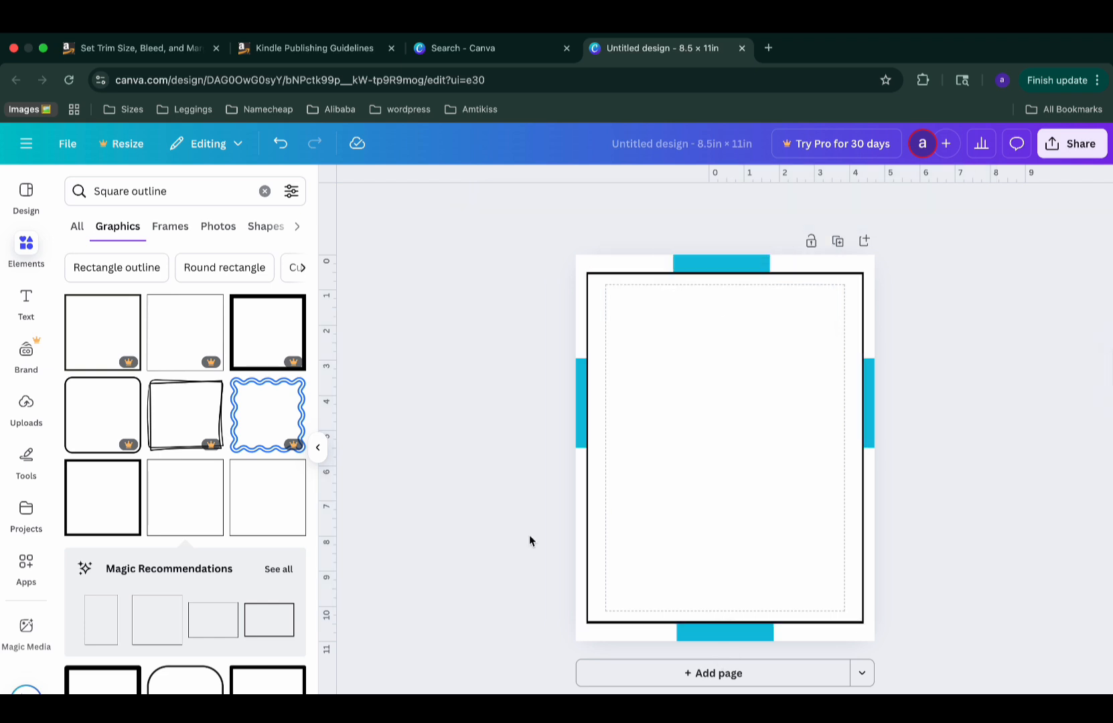
Step: Set the margin frame's stroke weight to 1
{"action": "left_click", "coordinate": [792, 484]}
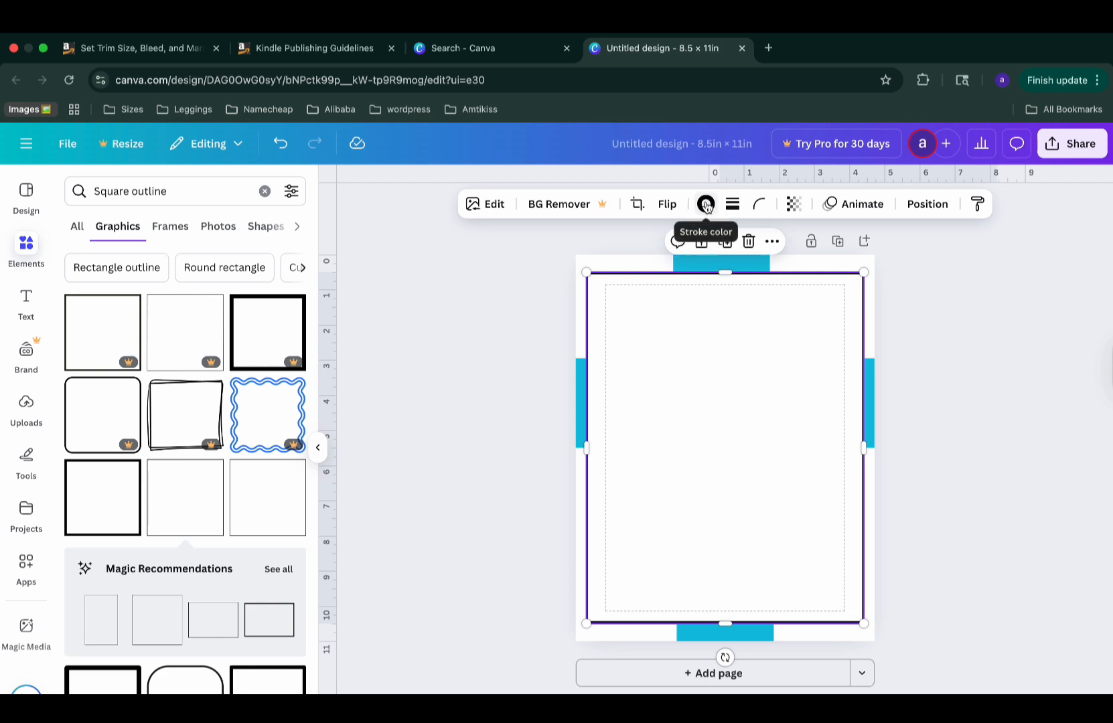
{"action": "left_click", "coordinate": [732, 207]}
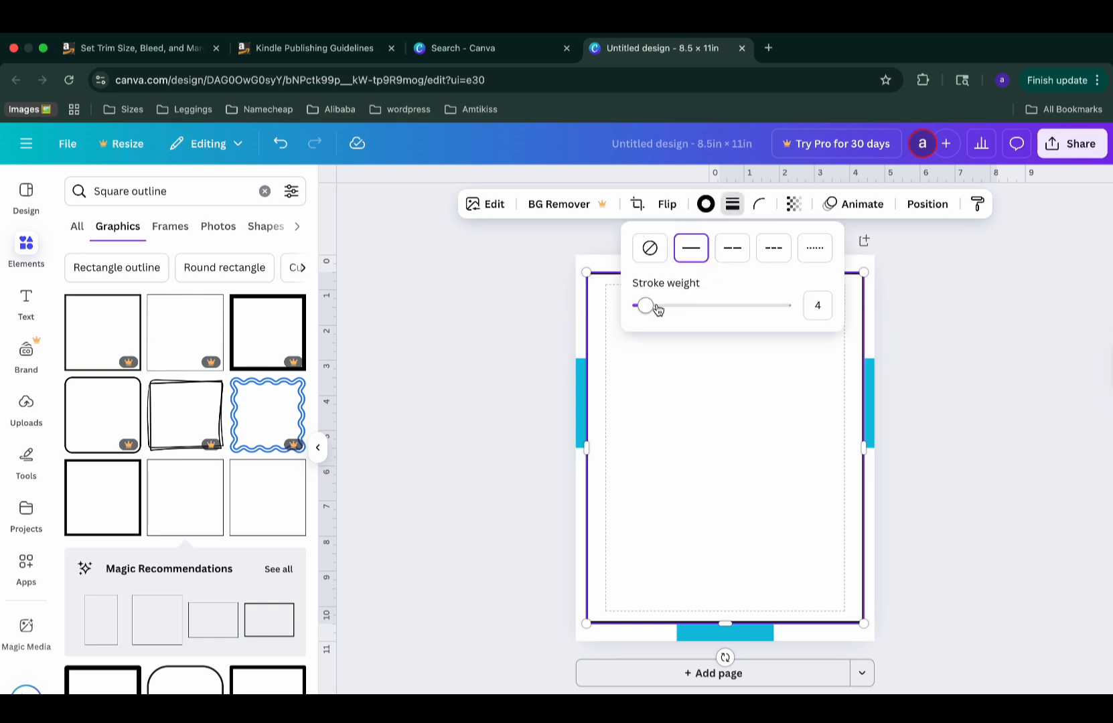
{"action": "left_click_drag", "start_coordinate": [645, 306], "coordinate": [640, 314]}
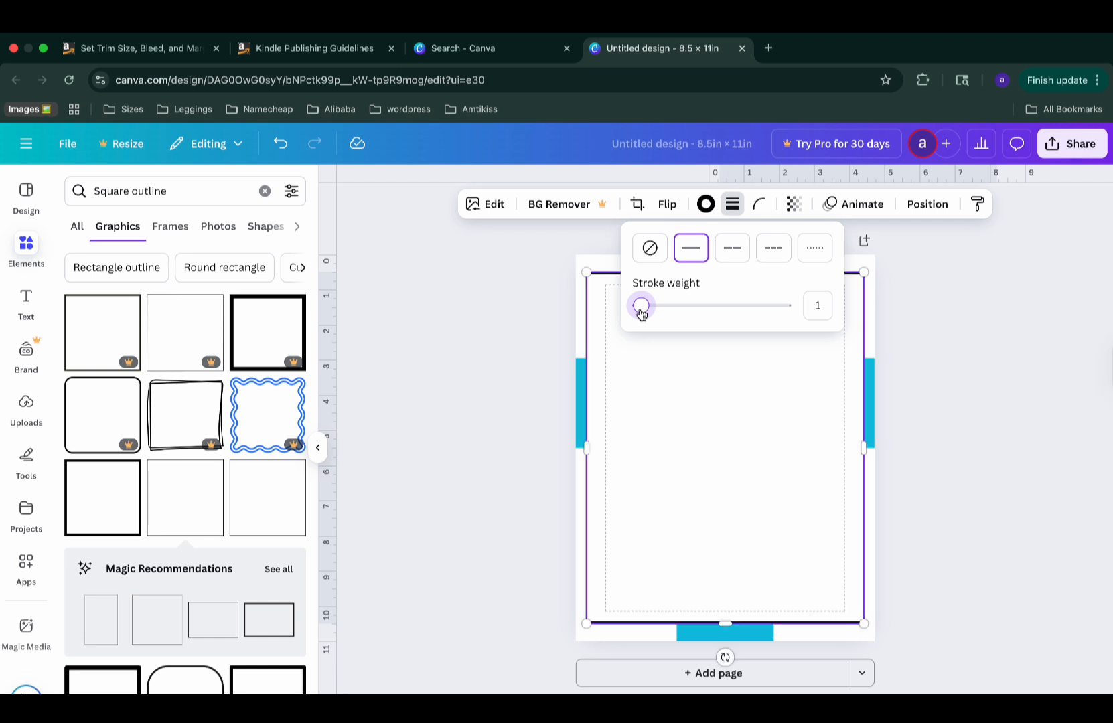
{"action": "left_click", "coordinate": [486, 359]}
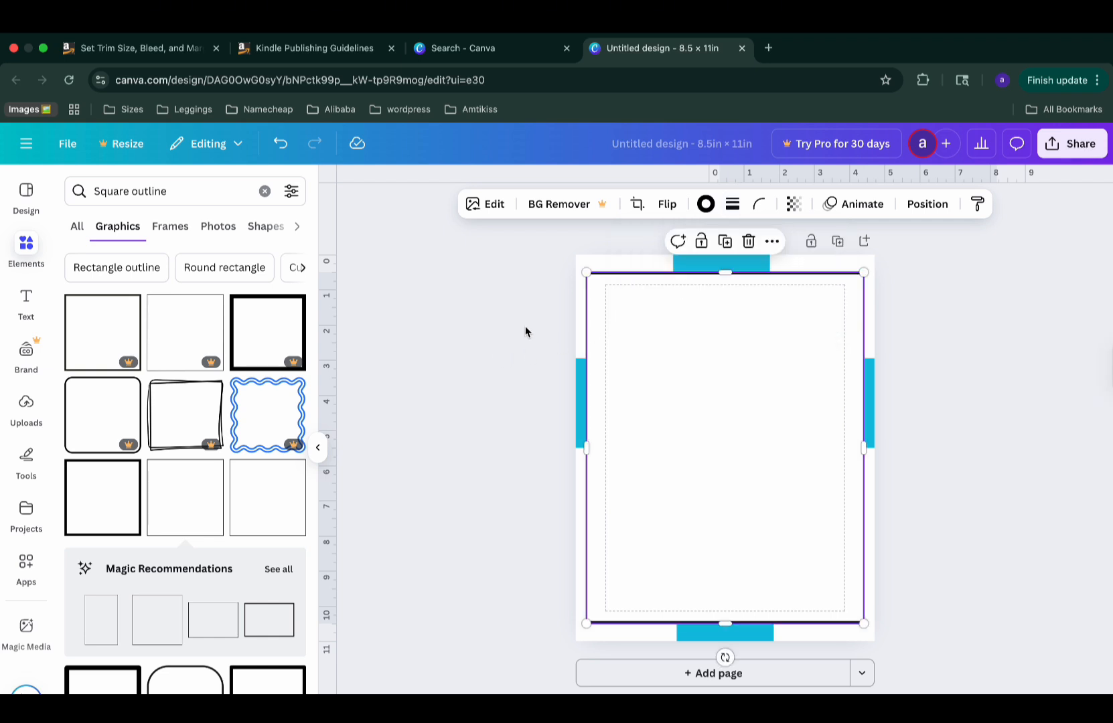
{"action": "left_click", "coordinate": [484, 355]}
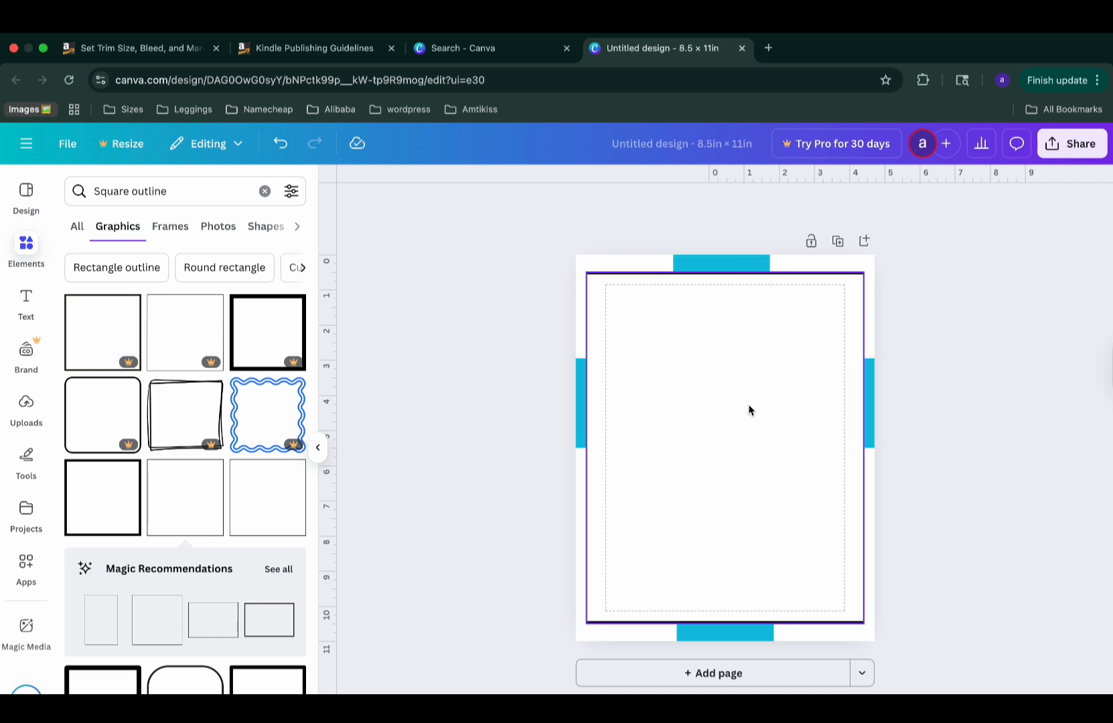
Step: Select all four blue margin strips around the frame and delete them
{"action": "left_click", "coordinate": [739, 269]}
{"action": "left_click", "coordinate": [579, 365], "text": "shift"}
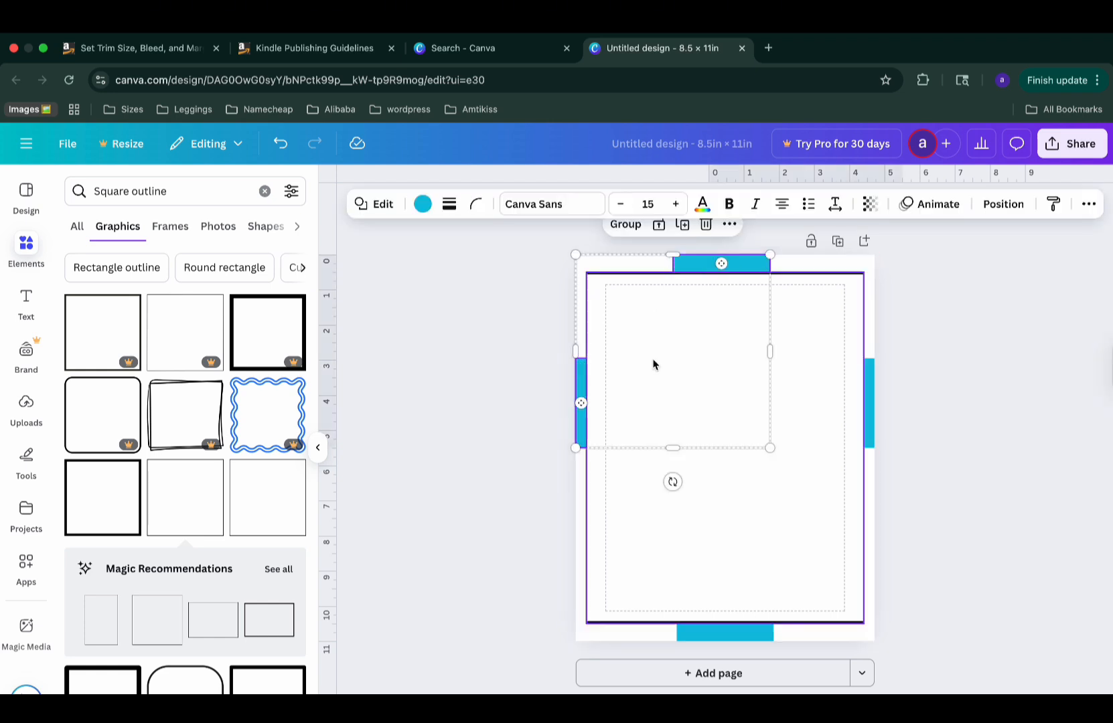
{"action": "left_click", "coordinate": [869, 396], "text": "shift"}
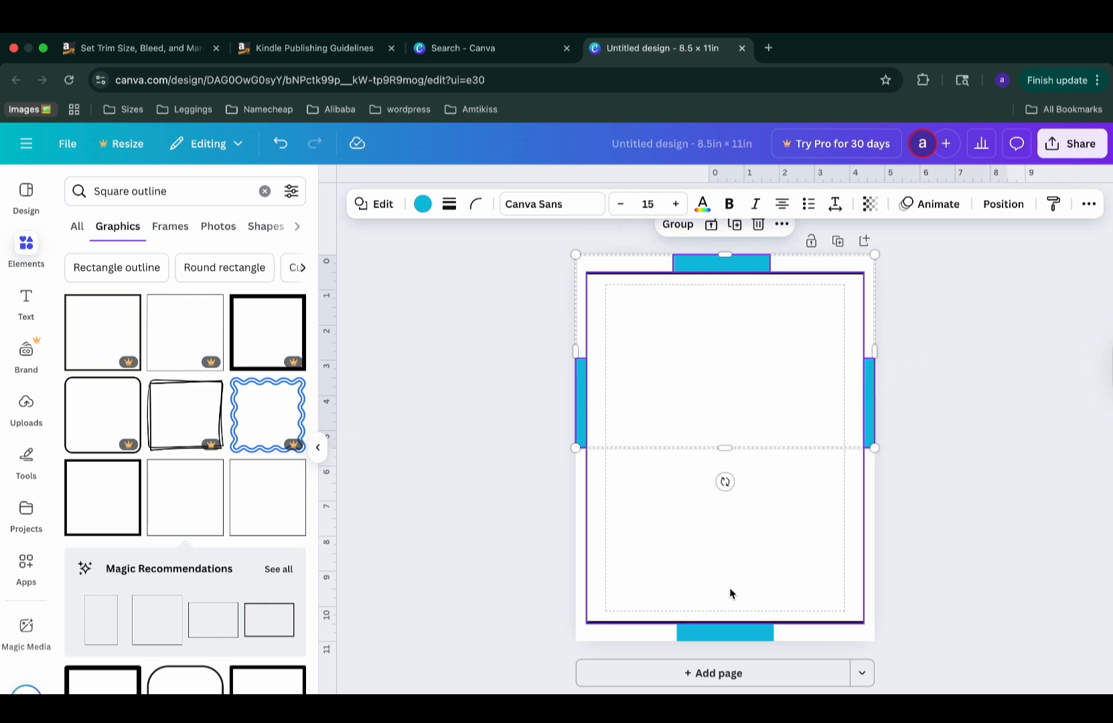
{"action": "left_click", "coordinate": [726, 631], "text": "shift"}
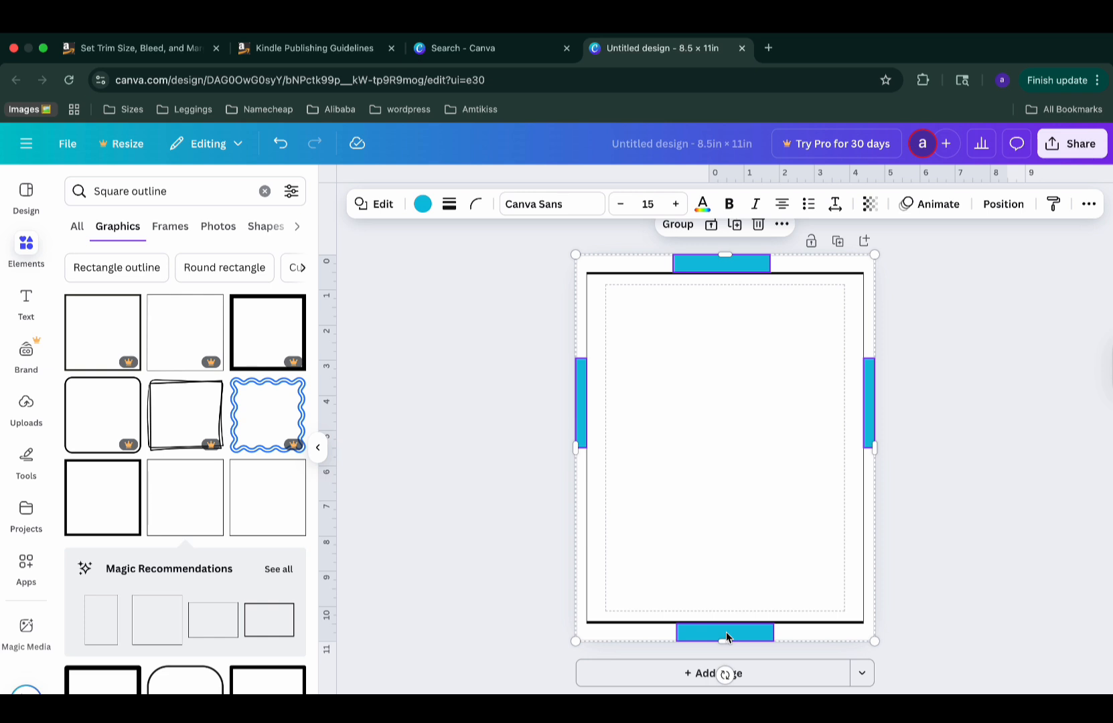
{"action": "key", "text": "Delete"}
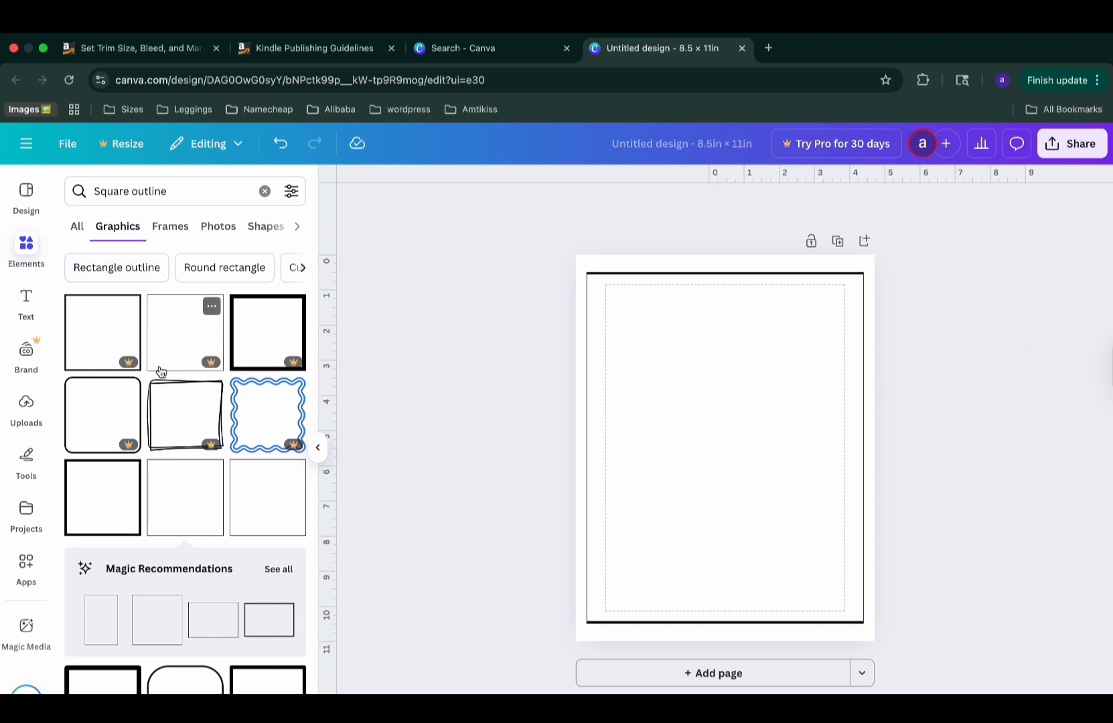
Step: Search the templates for "lorem ipsum" and browse the results for a layout with sample text
{"action": "left_click", "coordinate": [27, 200]}
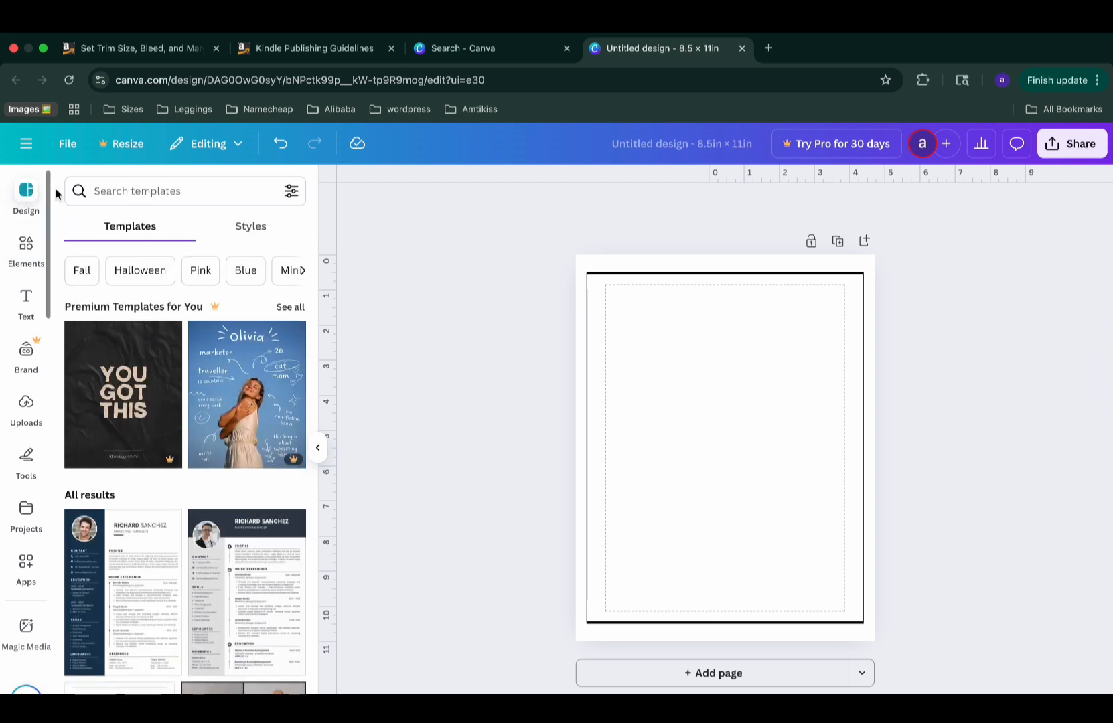
{"action": "scroll", "coordinate": [102, 569], "scroll_direction": "down", "scroll_amount": 10}
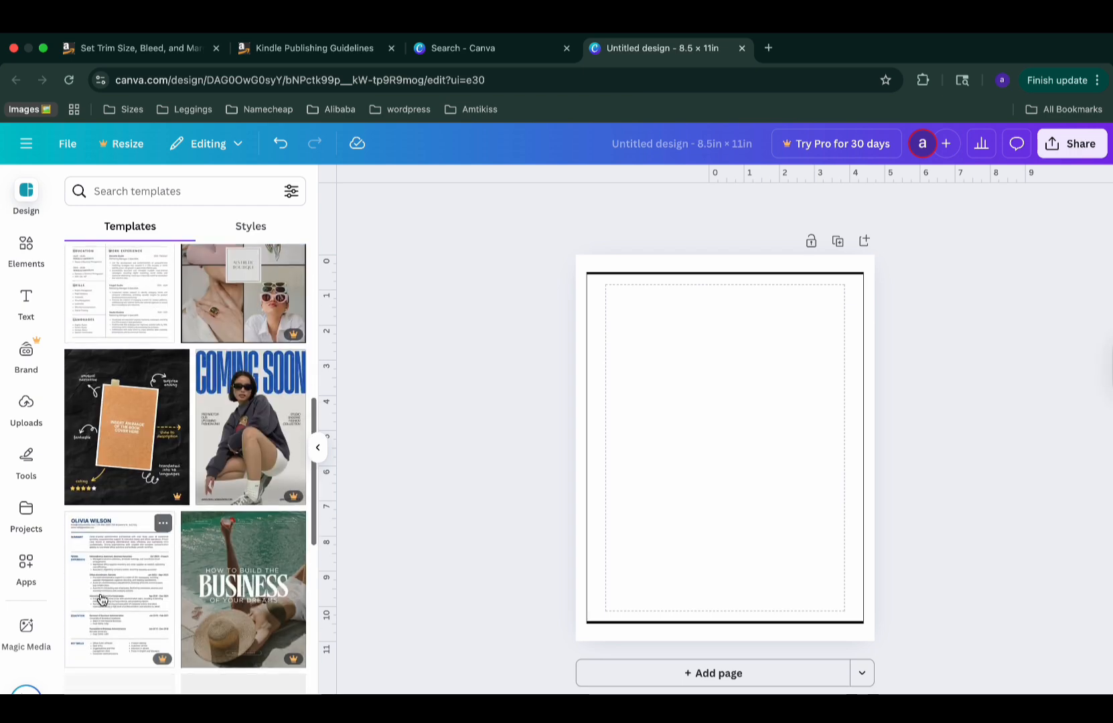
{"action": "left_click", "coordinate": [185, 191]}
{"action": "type", "text": "lorem"}
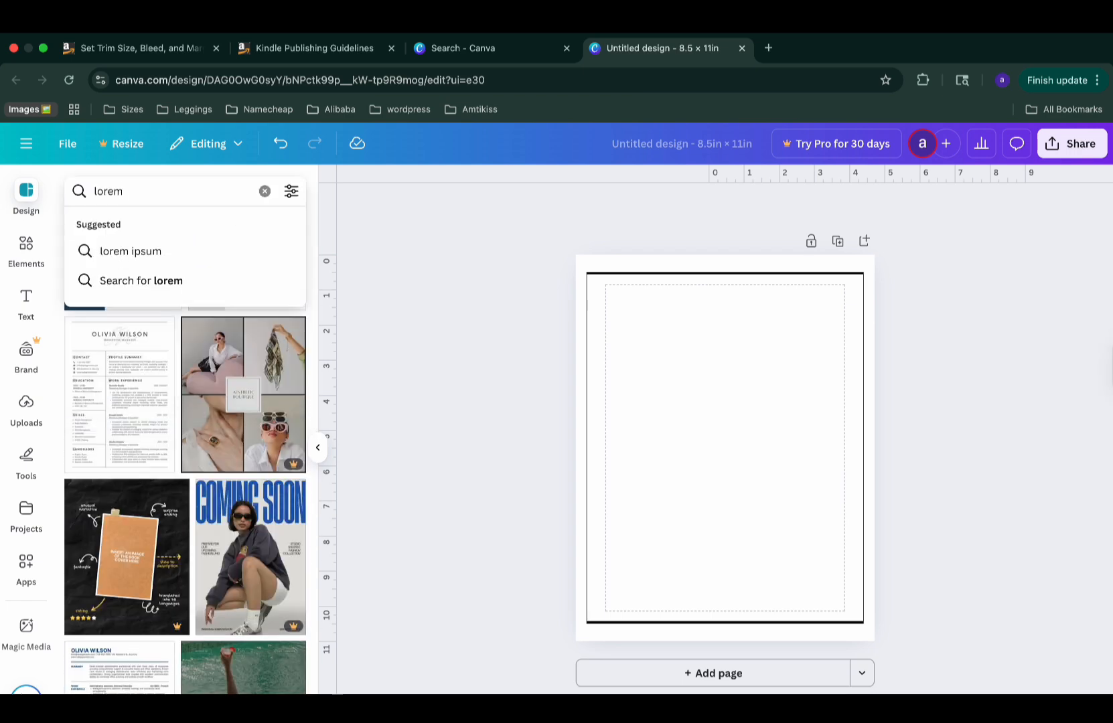
{"action": "type", "text": " ipsum"}
{"action": "key", "text": "Return"}
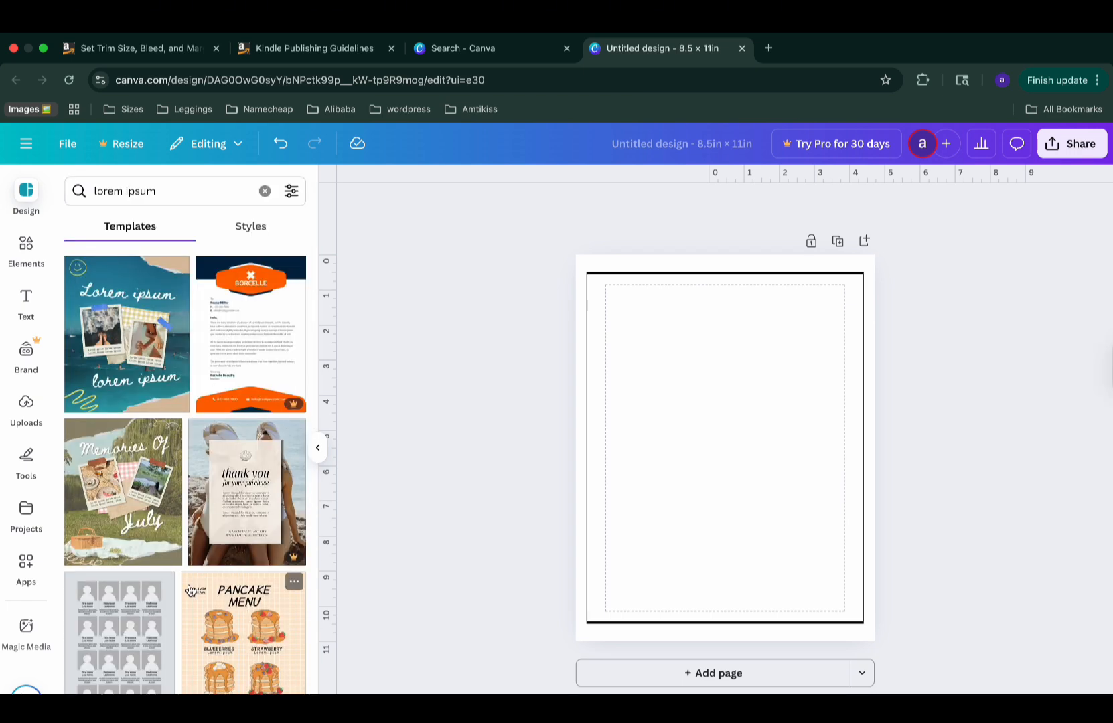
{"action": "scroll", "coordinate": [190, 589], "scroll_direction": "down", "scroll_amount": 10}
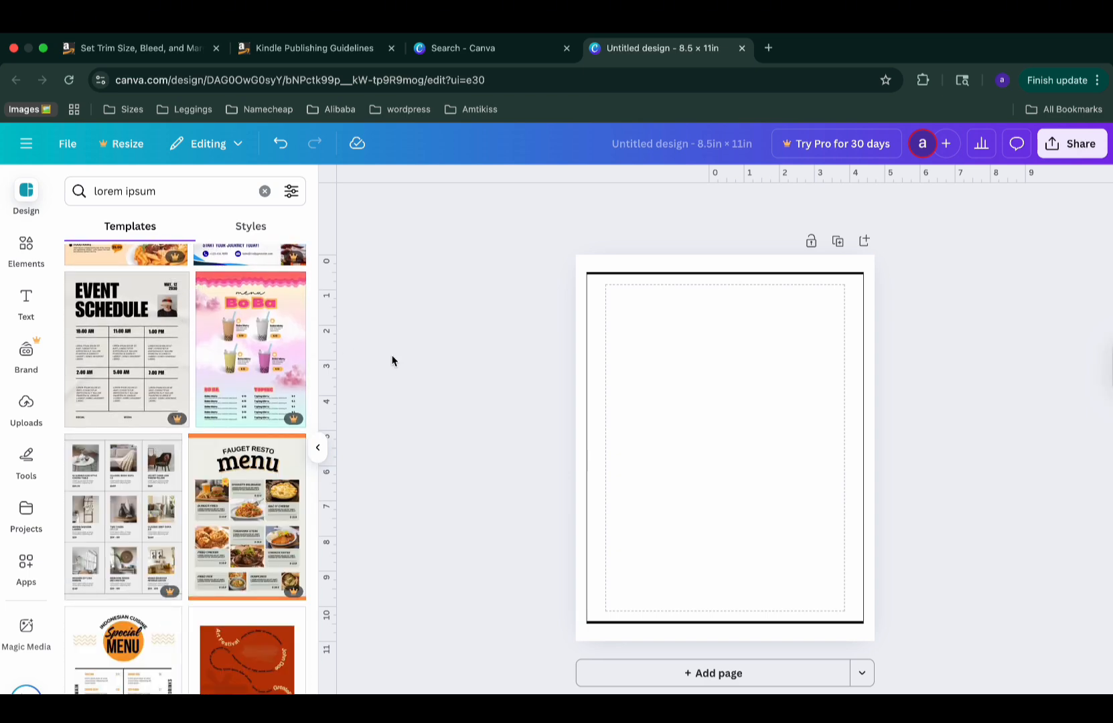
{"action": "scroll", "coordinate": [168, 622], "scroll_direction": "down", "scroll_amount": 6}
{"action": "scroll", "coordinate": [162, 671], "scroll_direction": "down", "scroll_amount": 5}
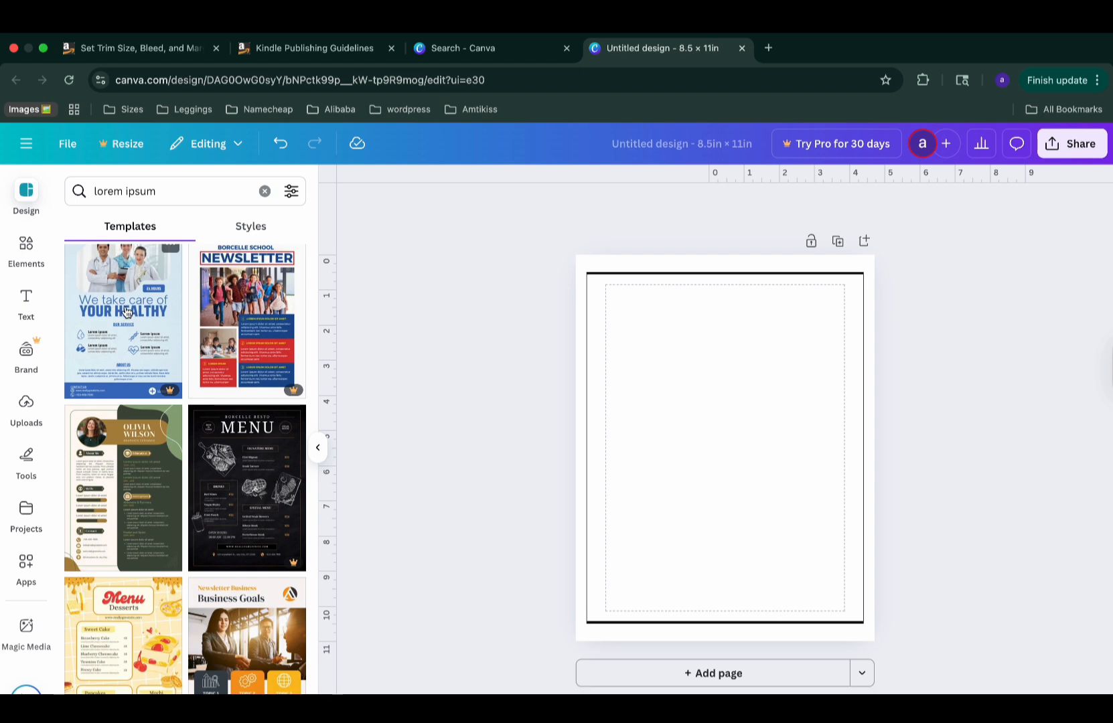
Step: Add a body text box scaled to font size 29.4 and place it near the top inside the margin frame
{"action": "left_click", "coordinate": [24, 299]}
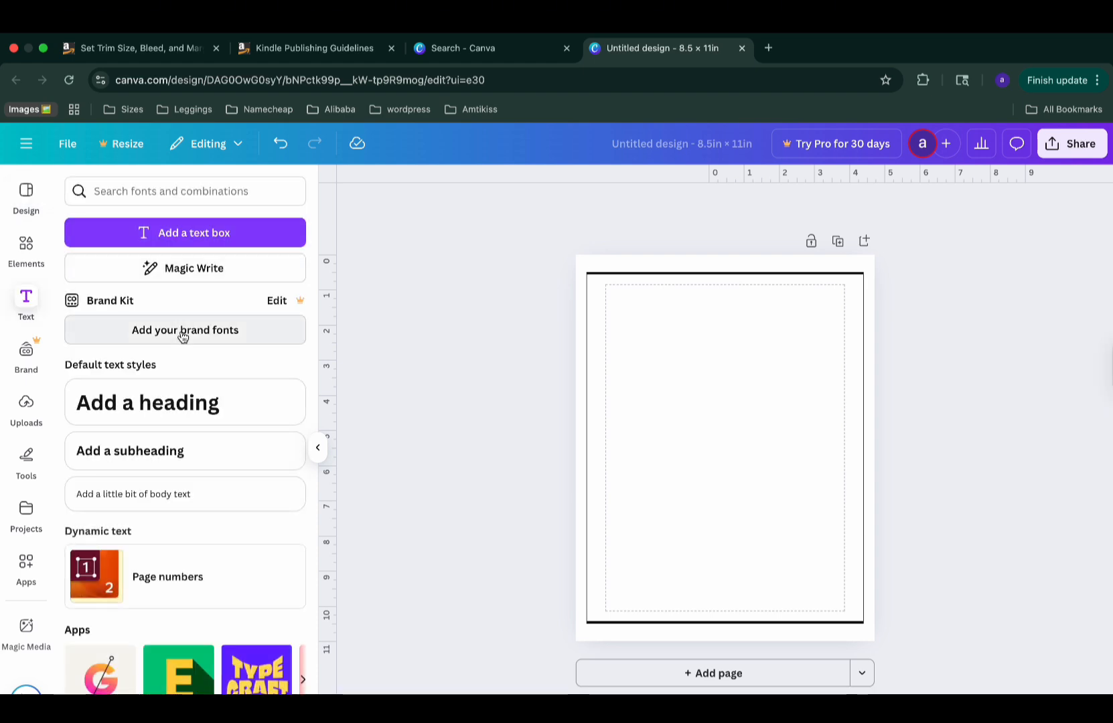
{"action": "left_click", "coordinate": [160, 494]}
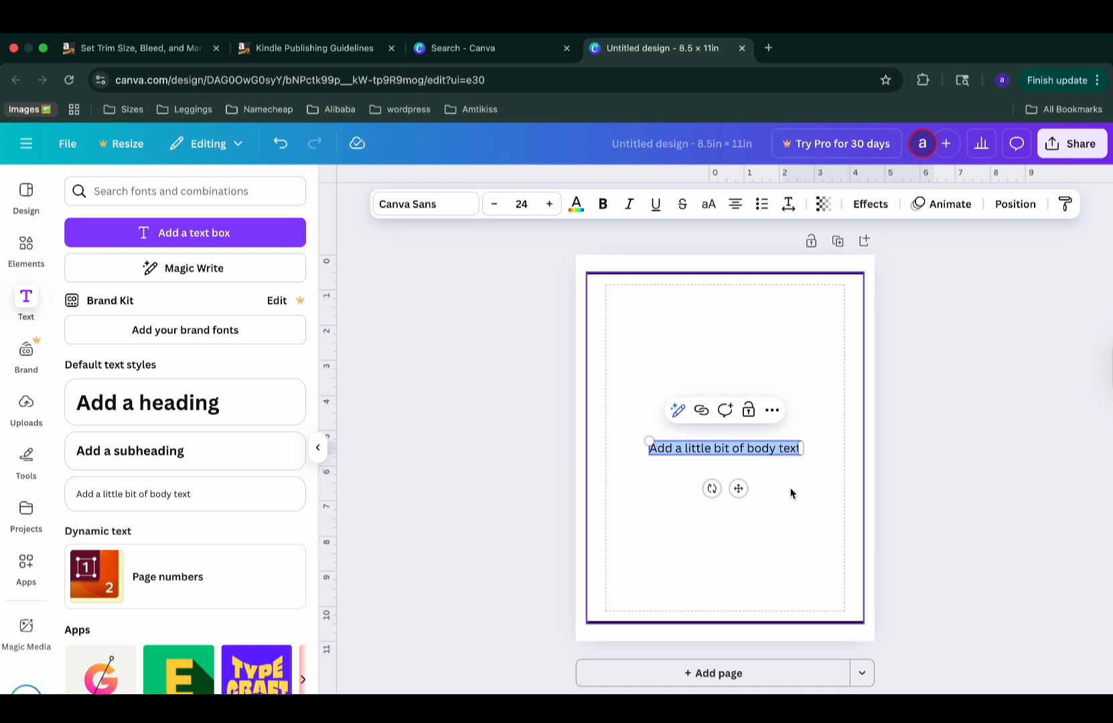
{"action": "left_click_drag", "start_coordinate": [649, 441], "coordinate": [616, 415]}
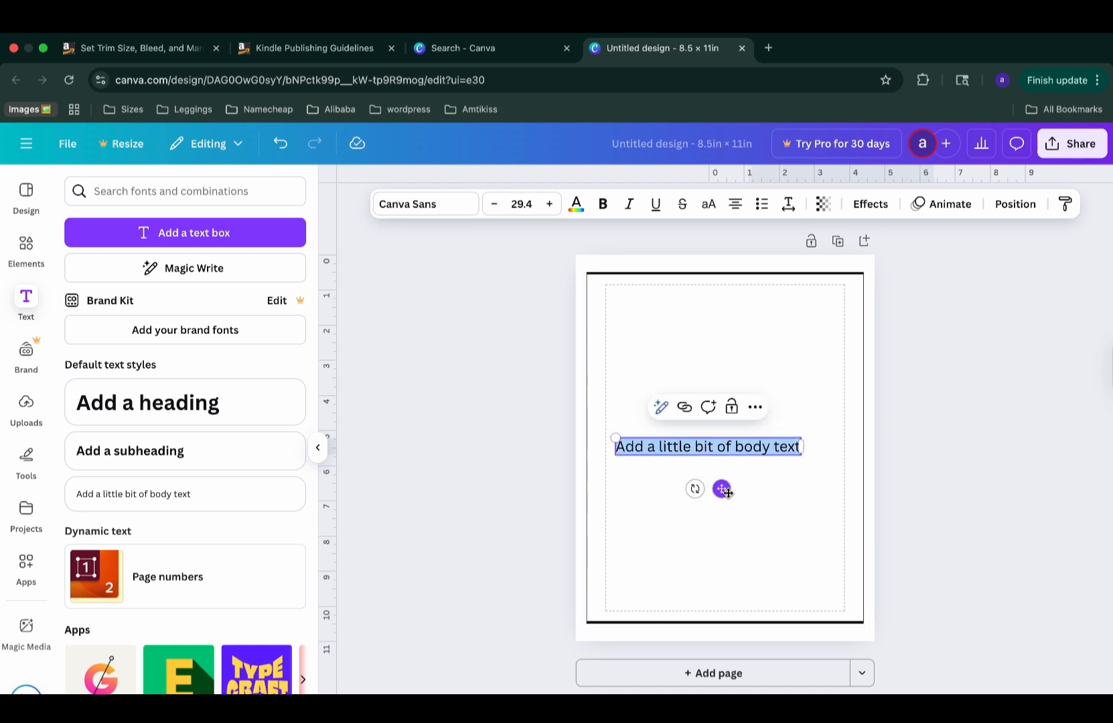
{"action": "left_click_drag", "start_coordinate": [727, 492], "coordinate": [739, 361]}
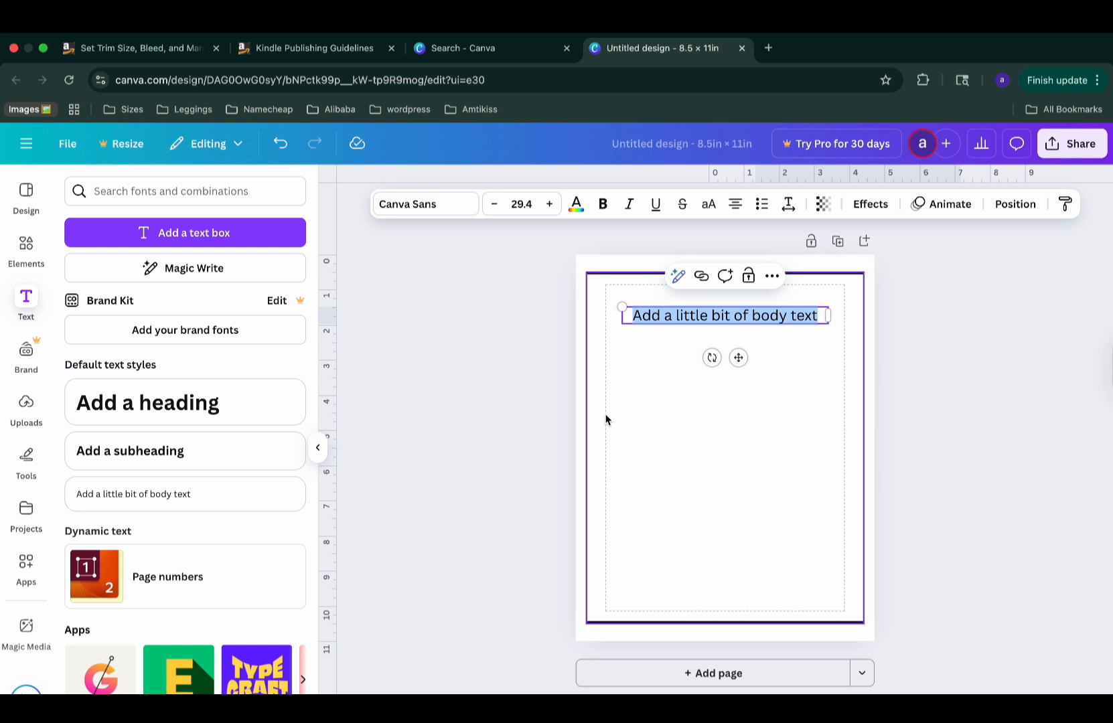
Step: Hide the page's margin guides and show them again
{"action": "left_click", "coordinate": [64, 146]}
{"action": "mouse_move", "coordinate": [132, 323]}
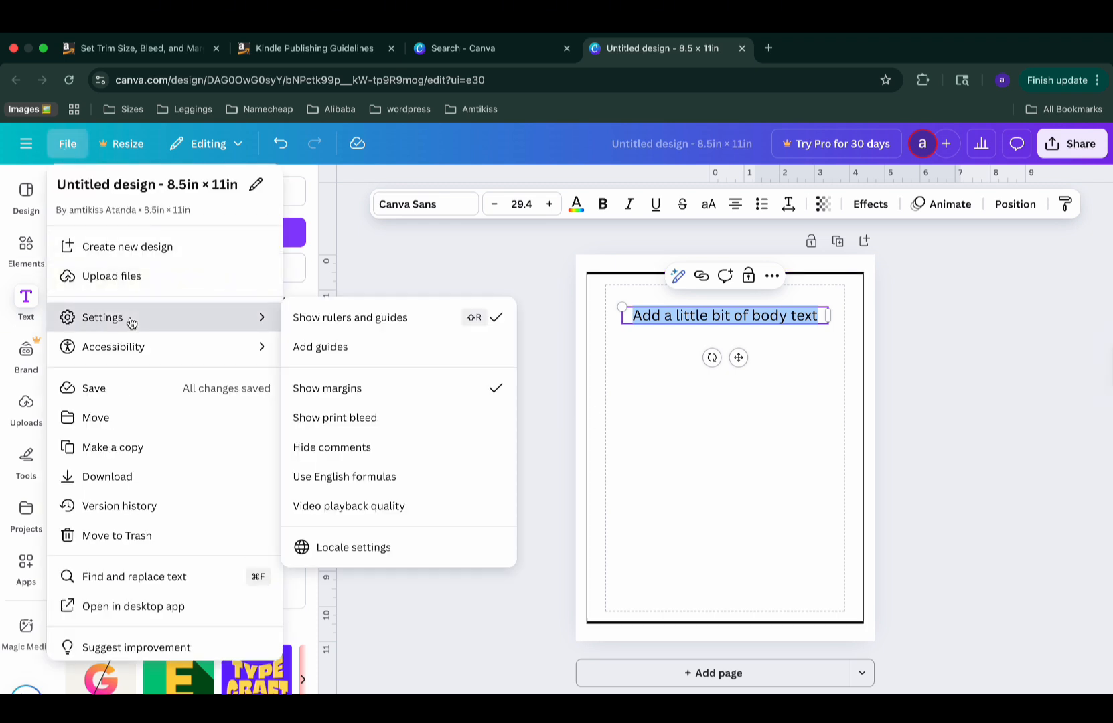
{"action": "left_click", "coordinate": [351, 401]}
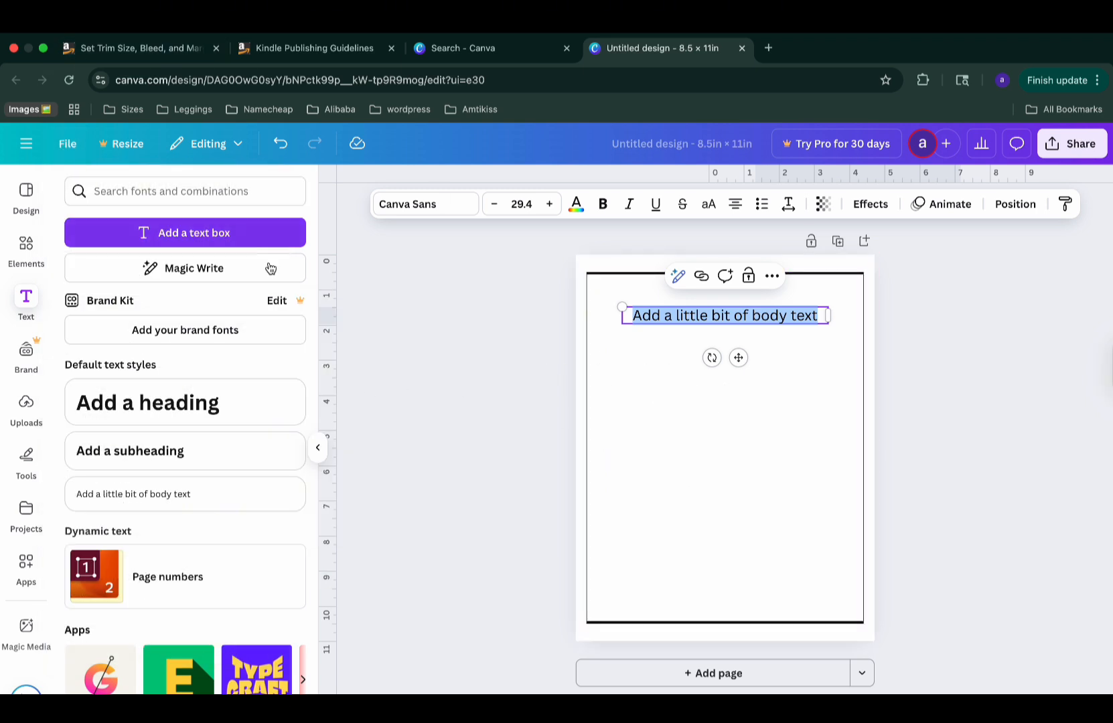
{"action": "left_click", "coordinate": [70, 145]}
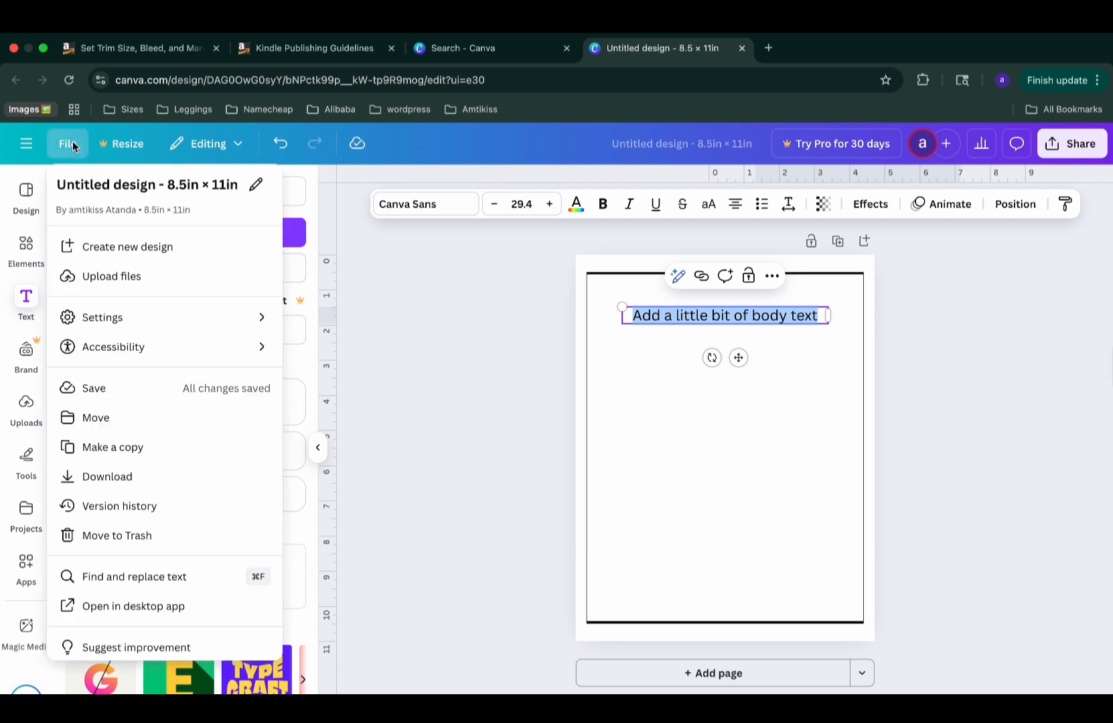
{"action": "mouse_move", "coordinate": [159, 320]}
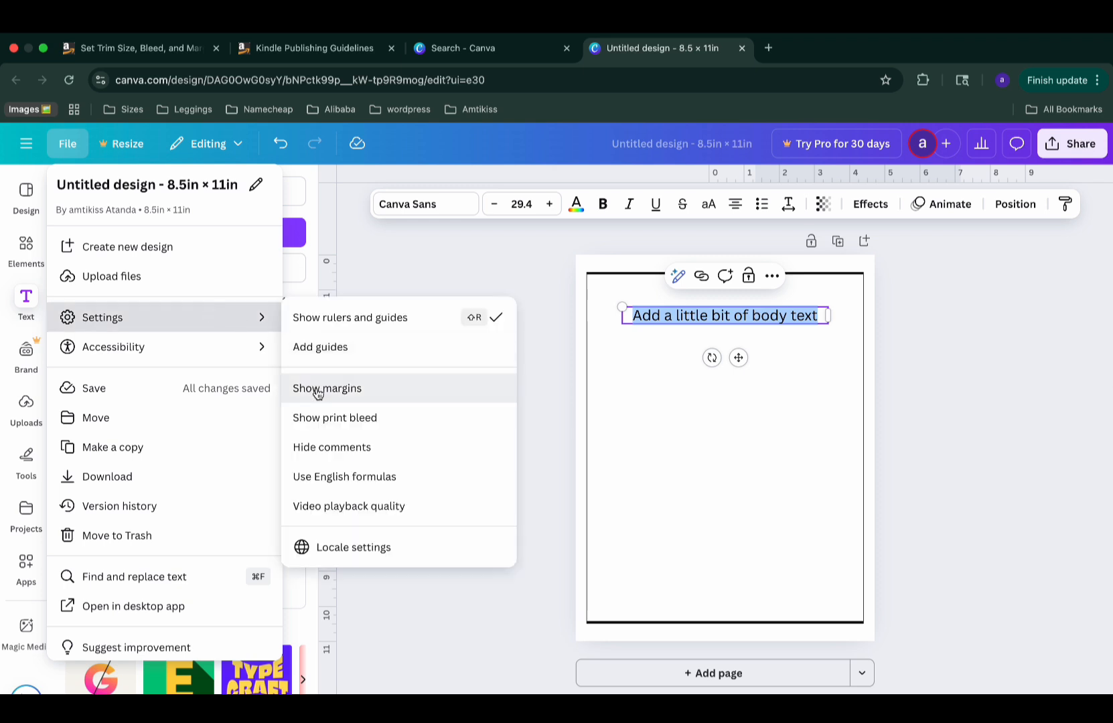
{"action": "left_click", "coordinate": [318, 390]}
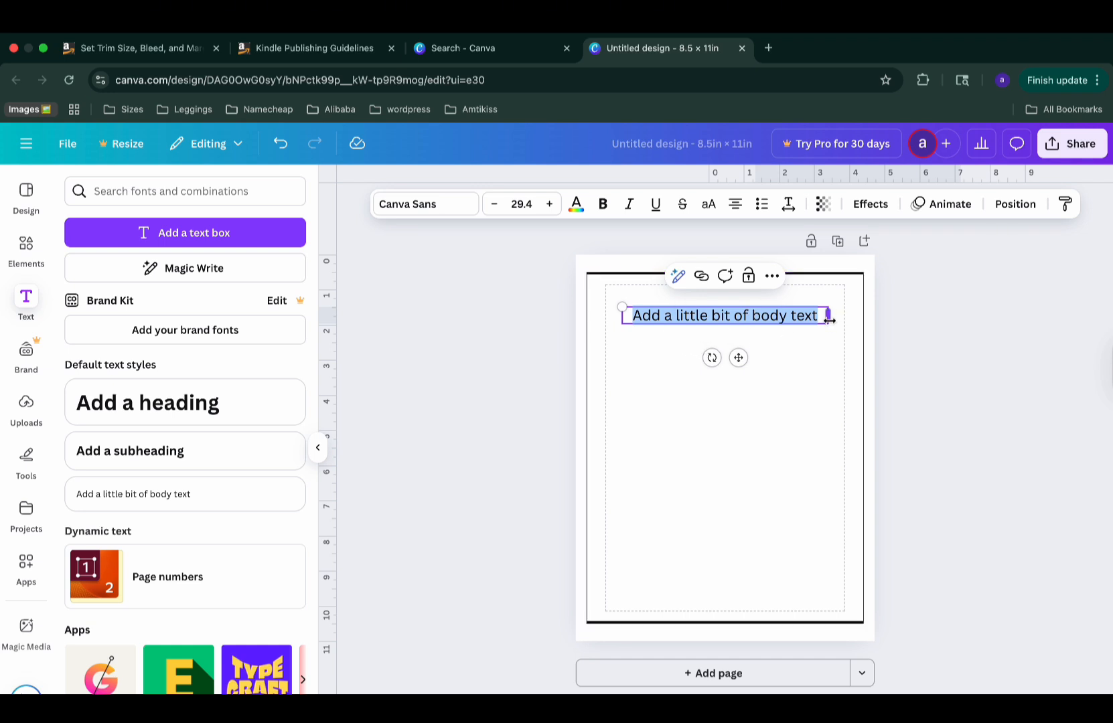
Step: Narrow the body text box slightly so it fits closely around its text, and deselect it
{"action": "left_click_drag", "start_coordinate": [828, 321], "coordinate": [823, 322]}
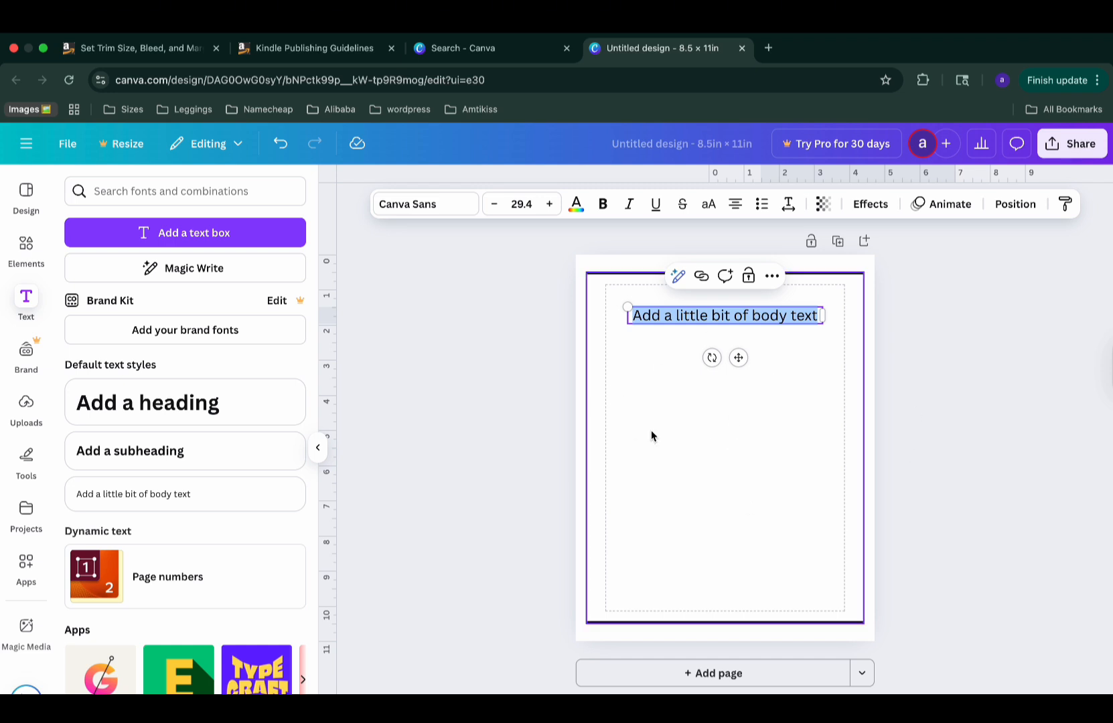
{"action": "left_click", "coordinate": [835, 418]}
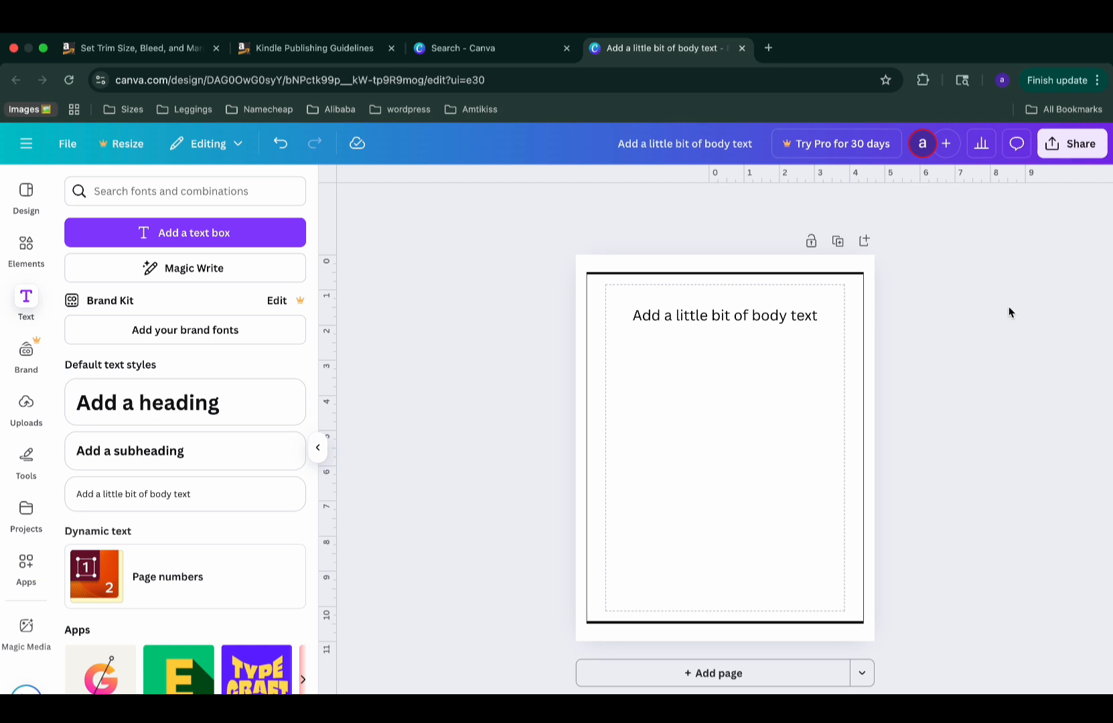
{"action": "left_click", "coordinate": [755, 316]}
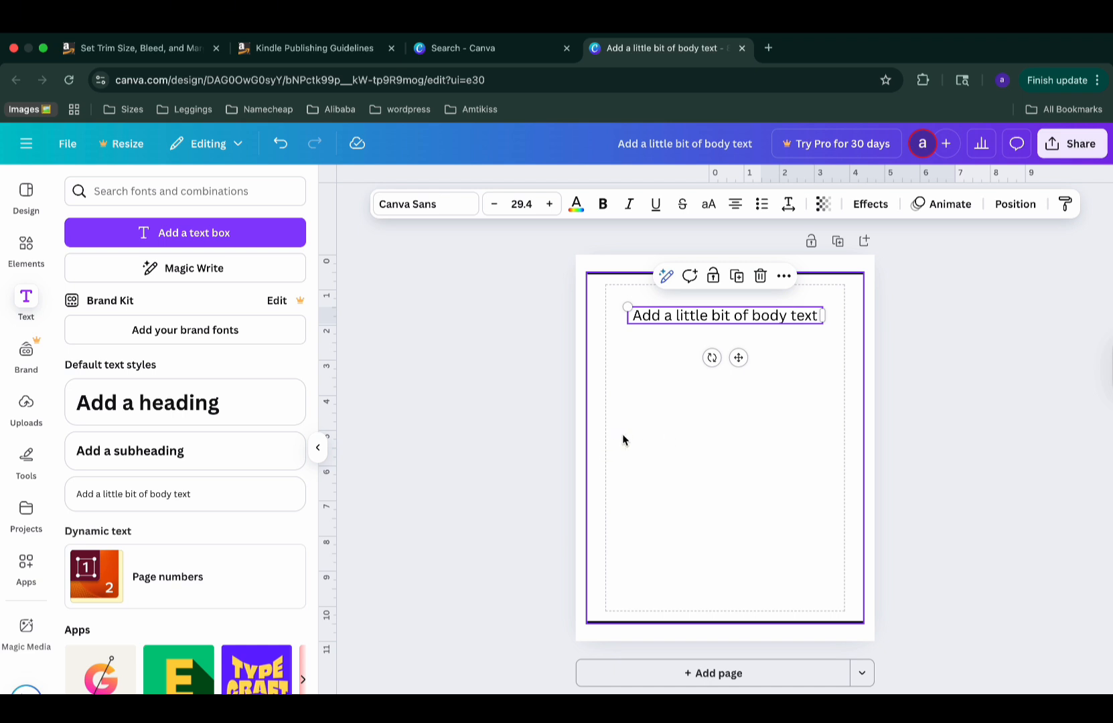
{"action": "left_click", "coordinate": [793, 465]}
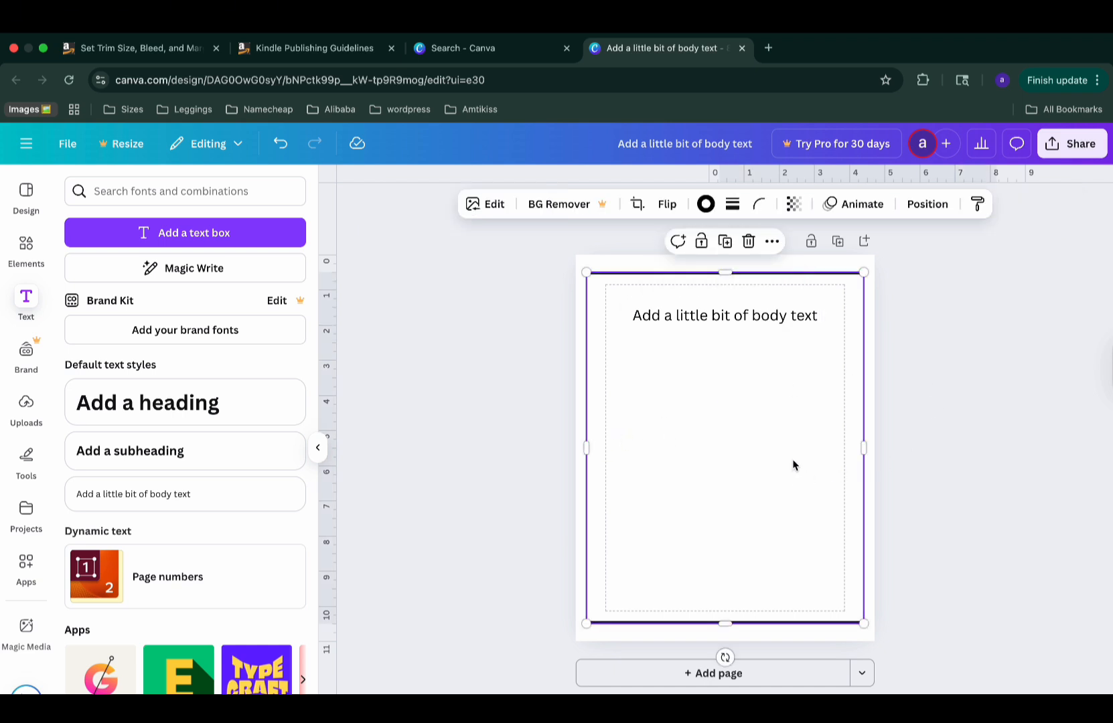
{"action": "left_click", "coordinate": [722, 324]}
{"action": "left_click", "coordinate": [663, 465]}
Step: Search the element photos for "some image" and add the free photo of a butterfly on pink and yellow flowers
{"action": "left_click", "coordinate": [27, 249]}
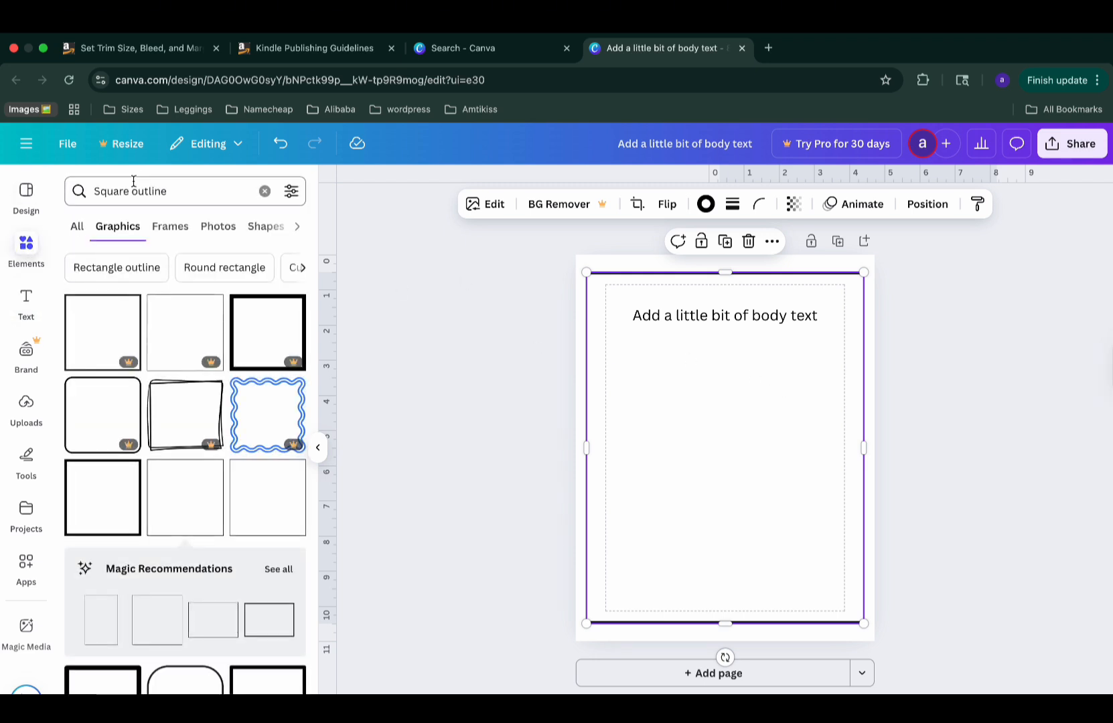
{"action": "left_click", "coordinate": [157, 191]}
{"action": "left_click_drag", "start_coordinate": [176, 192], "coordinate": [57, 198]}
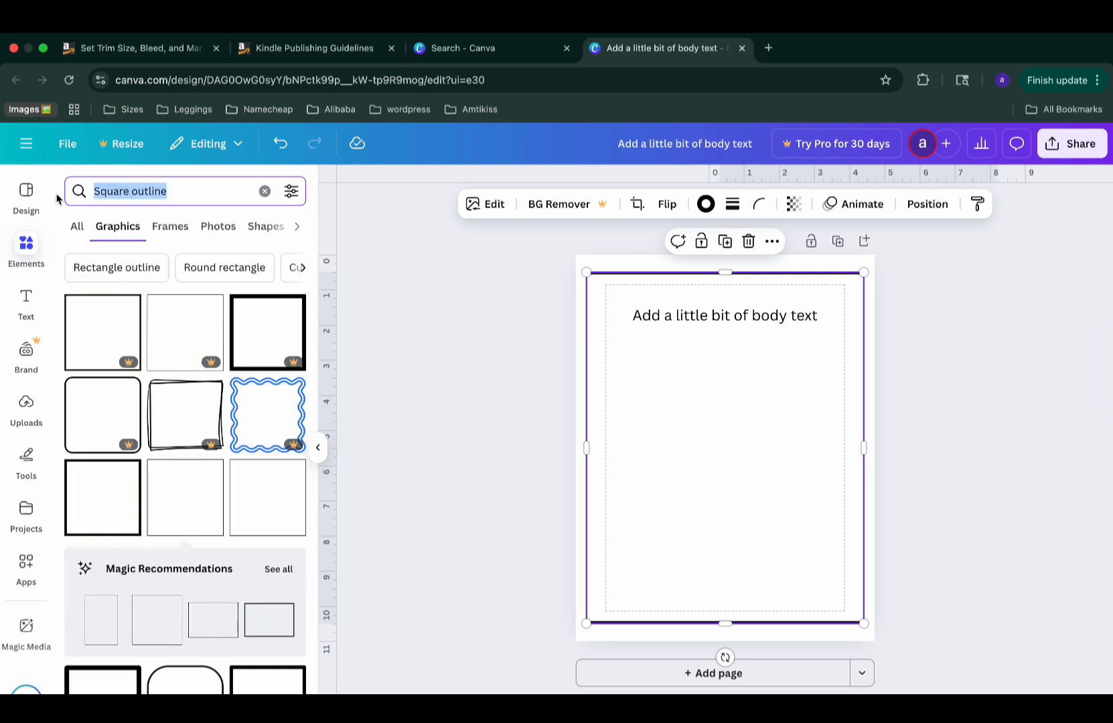
{"action": "type", "text": "some image"}
{"action": "key", "text": "Return"}
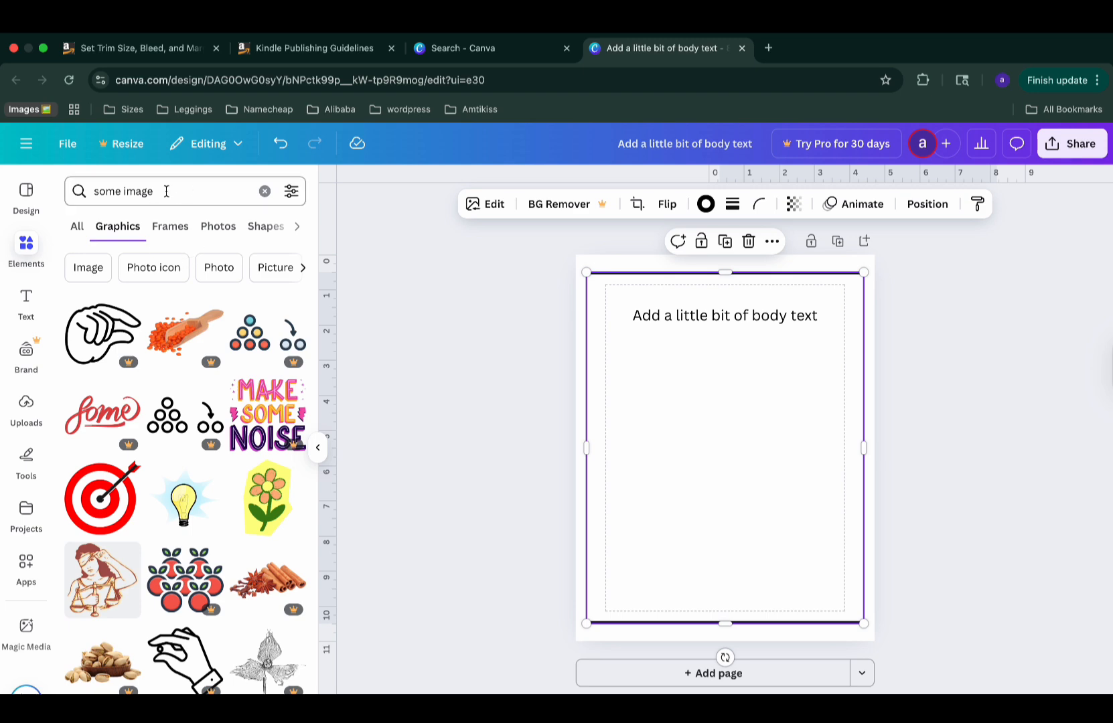
{"action": "left_click", "coordinate": [218, 226]}
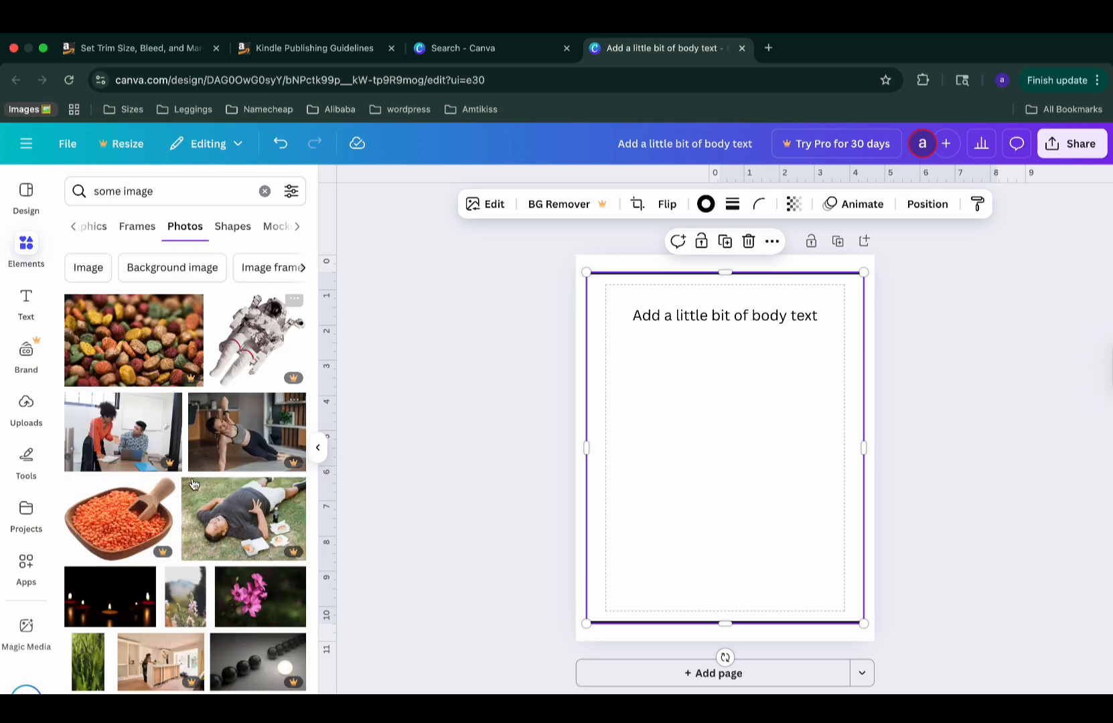
{"action": "scroll", "coordinate": [149, 593], "scroll_direction": "down", "scroll_amount": 3}
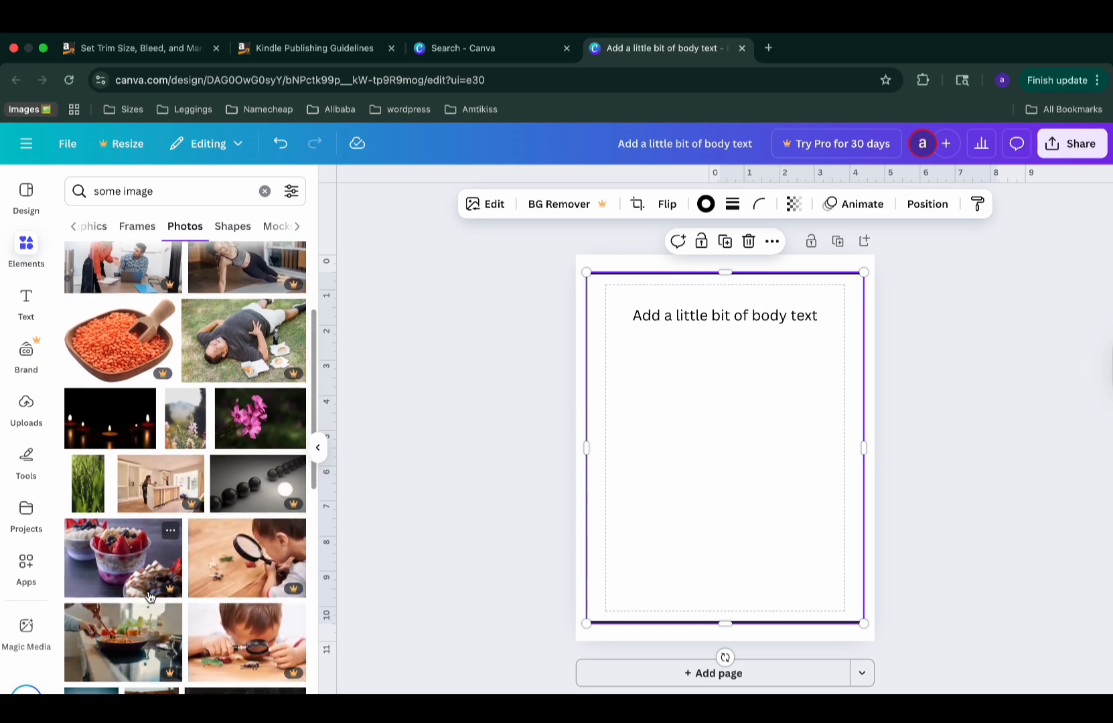
{"action": "scroll", "coordinate": [148, 596], "scroll_direction": "down", "scroll_amount": 2}
{"action": "scroll", "coordinate": [148, 596], "scroll_direction": "down", "scroll_amount": 2}
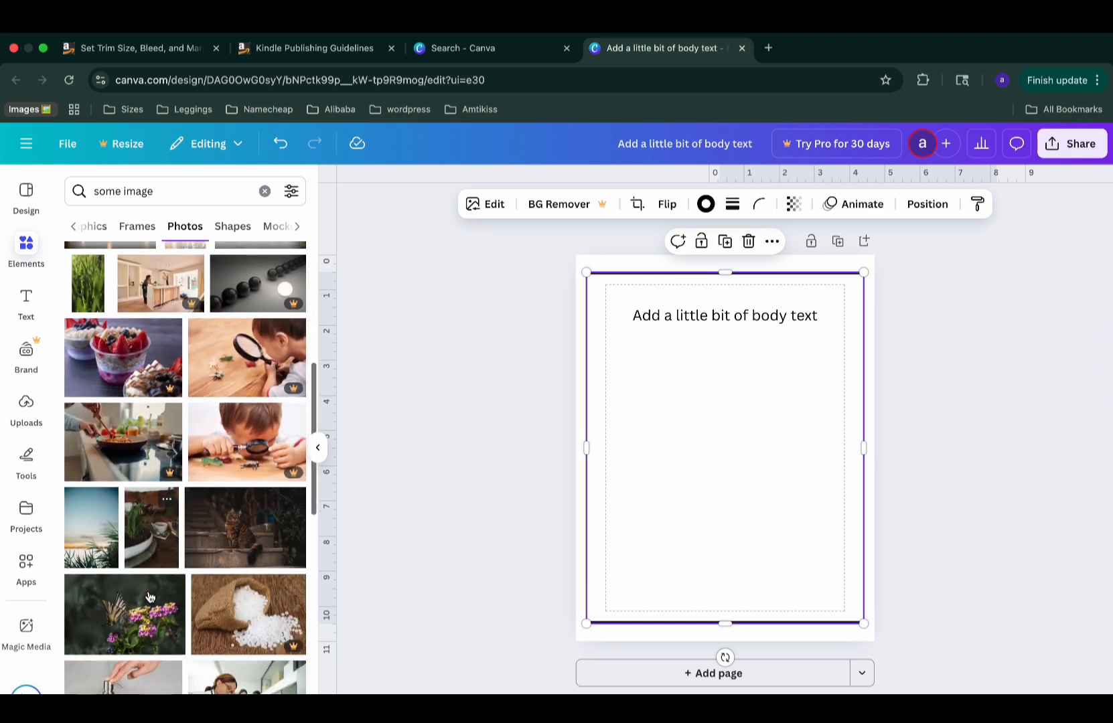
{"action": "scroll", "coordinate": [148, 596], "scroll_direction": "down", "scroll_amount": 2}
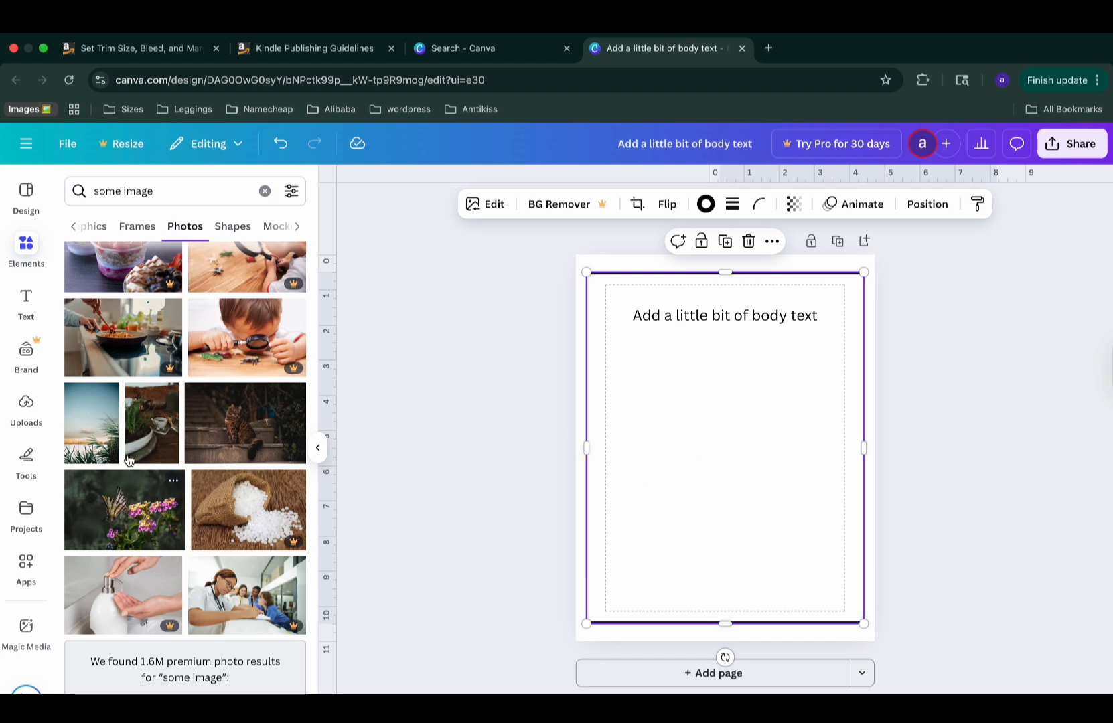
{"action": "left_click", "coordinate": [136, 536]}
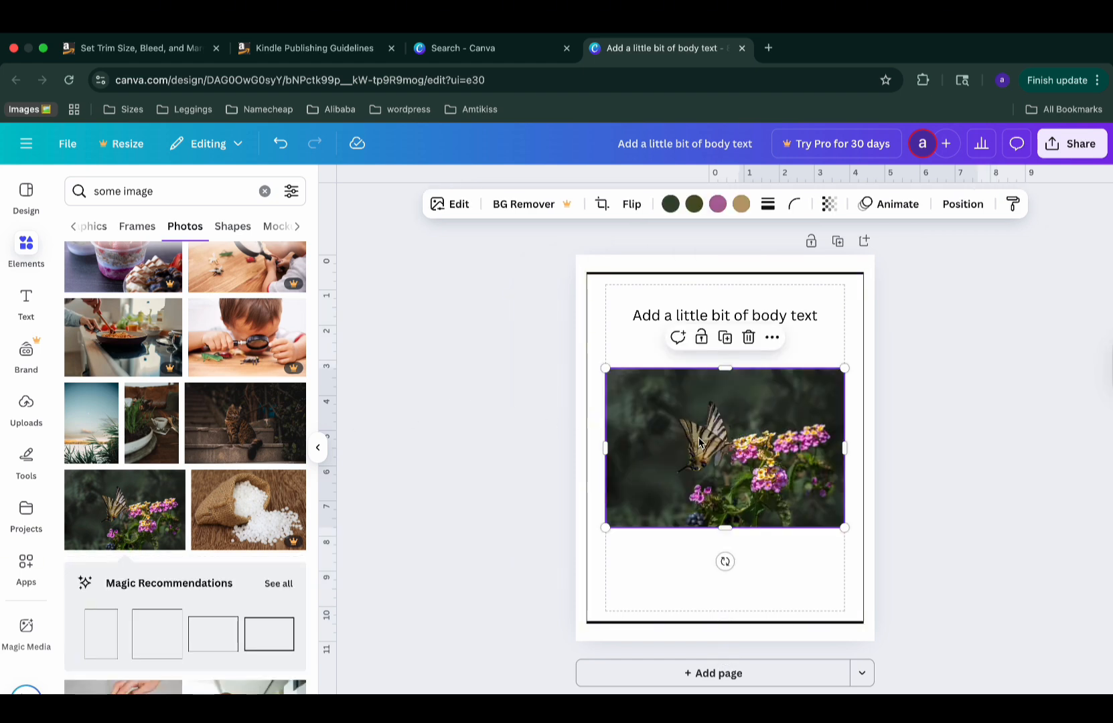
Step: Place the butterfly photo at the bottom of the margin frame, widen it to both frame sides and extend its top edge upward
{"action": "left_click_drag", "start_coordinate": [700, 447], "coordinate": [701, 525]}
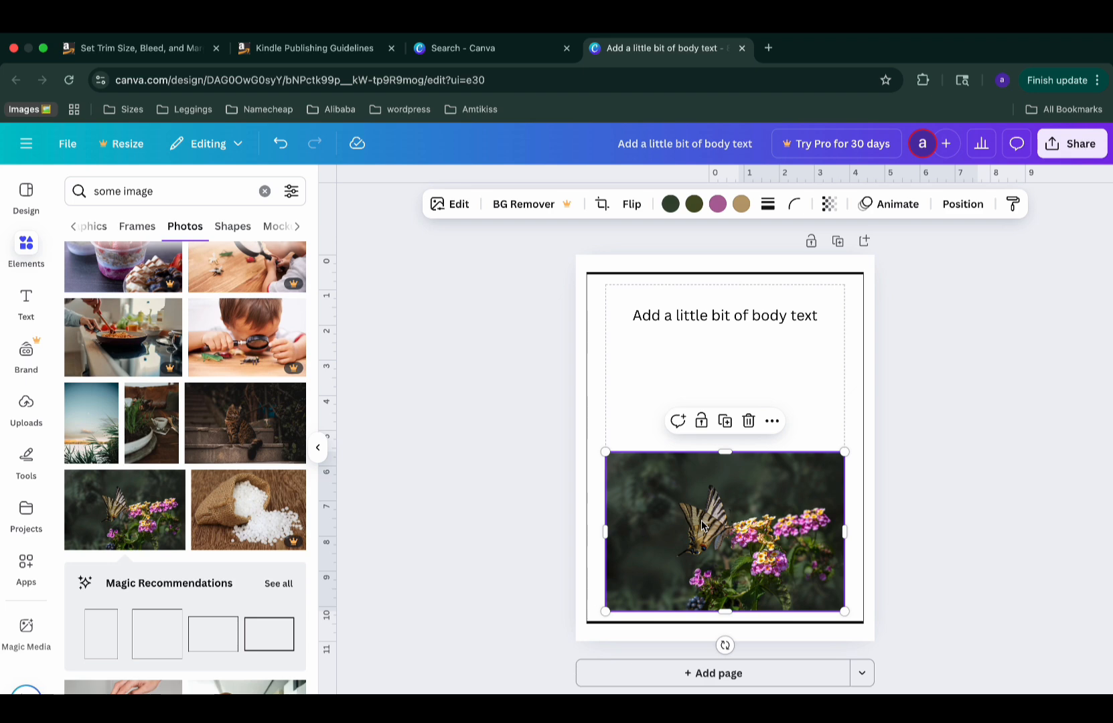
{"action": "left_click_drag", "start_coordinate": [701, 526], "coordinate": [705, 538]}
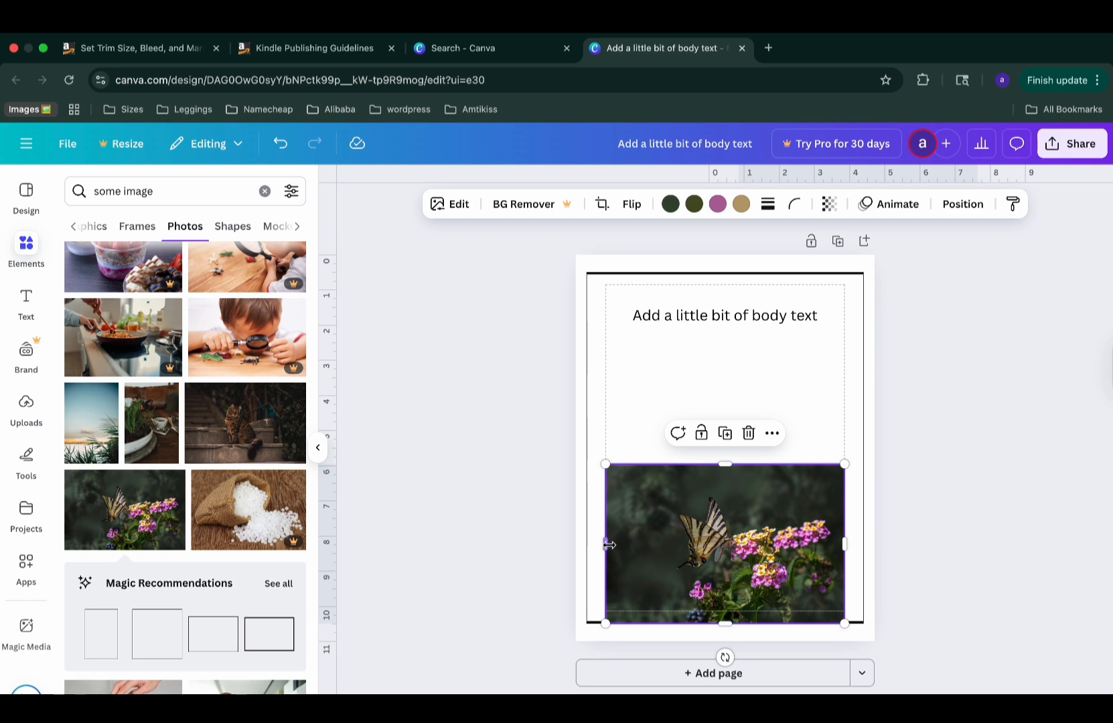
{"action": "left_click_drag", "start_coordinate": [603, 544], "coordinate": [588, 544]}
{"action": "left_click_drag", "start_coordinate": [843, 534], "coordinate": [864, 542]}
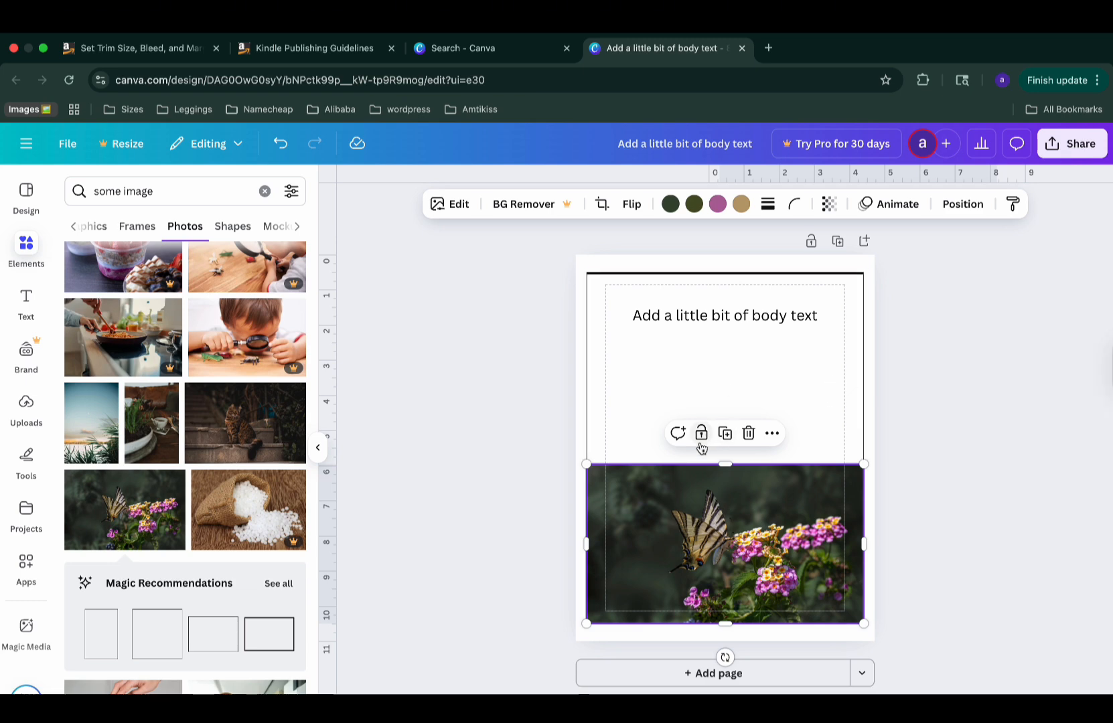
{"action": "left_click_drag", "start_coordinate": [725, 463], "coordinate": [715, 410]}
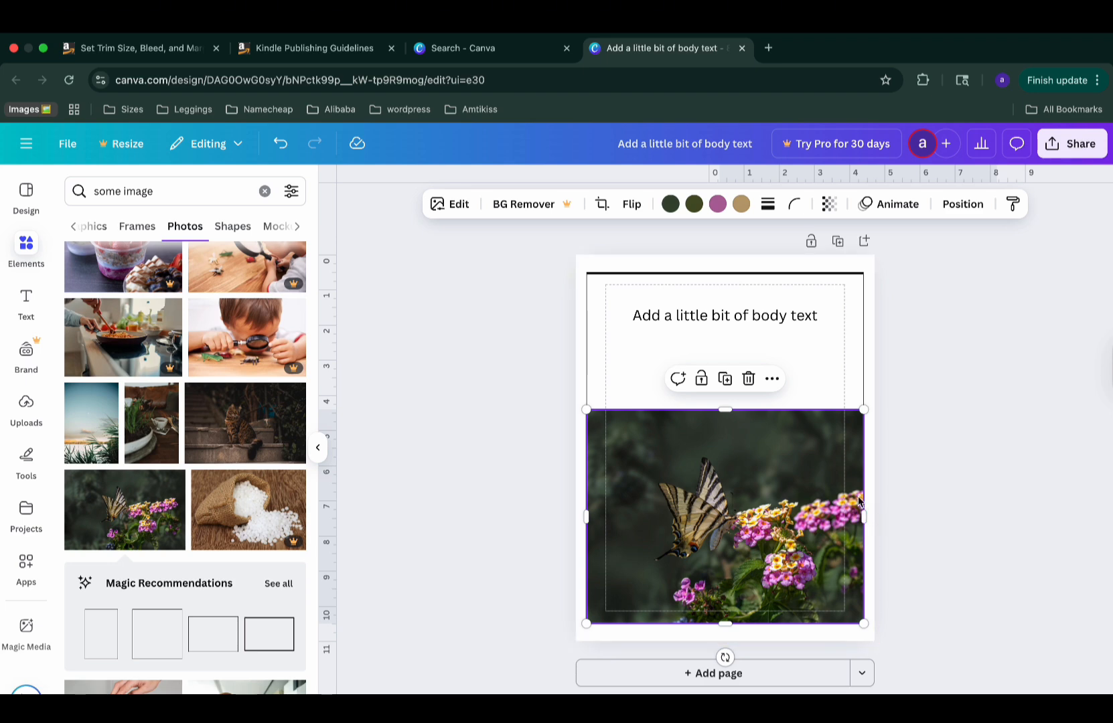
Step: Stretch the photo past the frame to the page's right edge, and fit it back to the frame's right and bottom lines
{"action": "left_click_drag", "start_coordinate": [864, 519], "coordinate": [875, 516]}
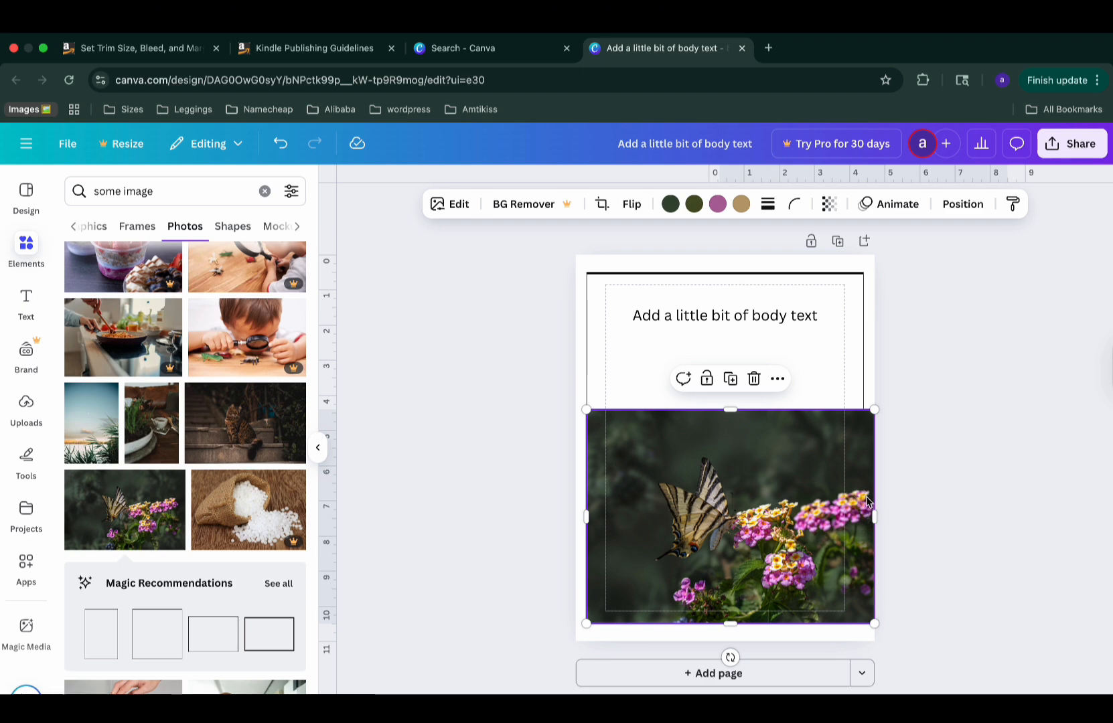
{"action": "left_click_drag", "start_coordinate": [849, 486], "coordinate": [849, 481]}
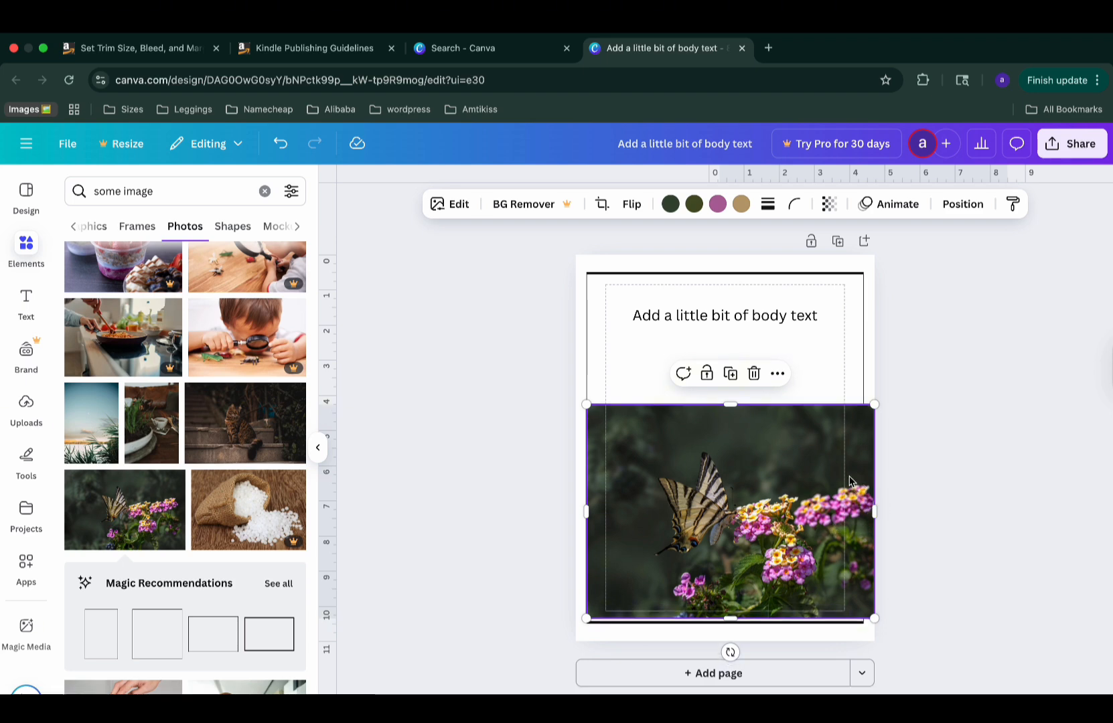
{"action": "mouse_move", "coordinate": [875, 405]}
{"action": "left_mouse_down"}
{"action": "mouse_move", "coordinate": [856, 428]}
{"action": "mouse_move", "coordinate": [867, 422]}
{"action": "left_mouse_up"}
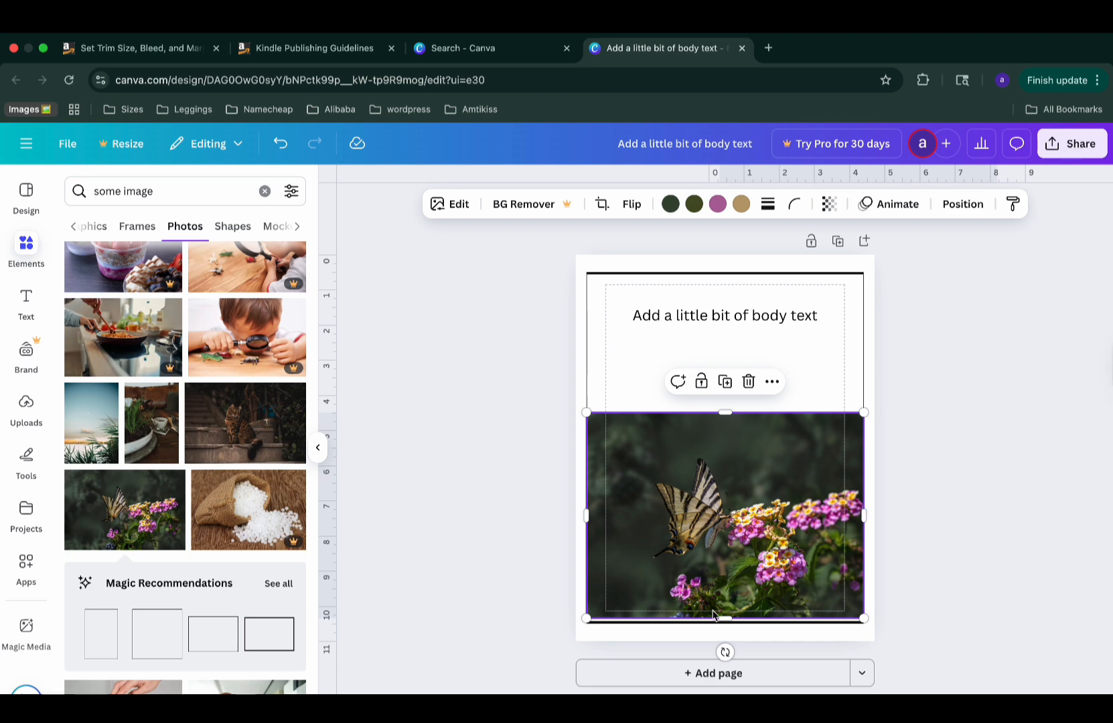
{"action": "left_click_drag", "start_coordinate": [726, 618], "coordinate": [726, 623]}
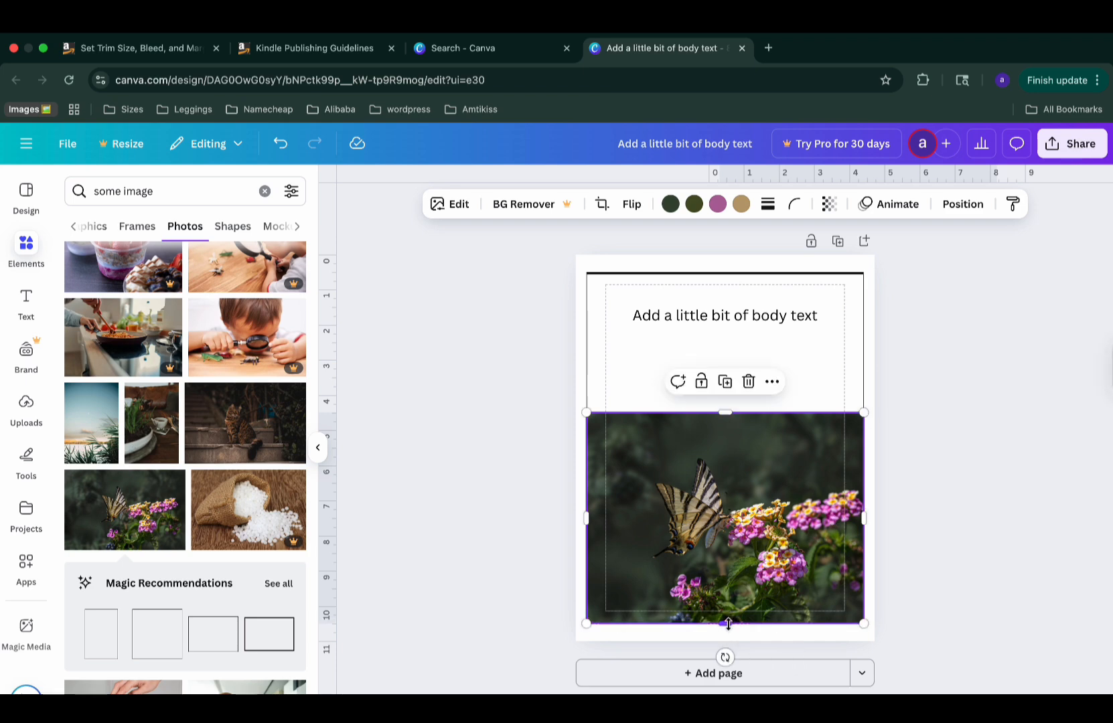